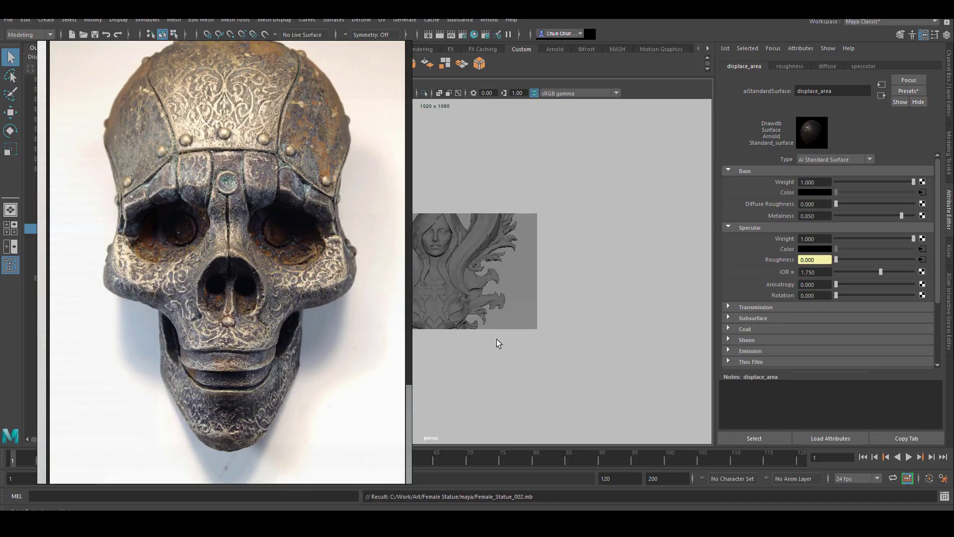
Step: Examine the metal skull reference photo, and switch to Photoshop to compare the statue renders 003.tif and 002.tif
{"action": "right_click_drag", "start_coordinate": [310, 151], "coordinate": [294, 150]}
{"action": "left_click_drag", "start_coordinate": [295, 154], "coordinate": [286, 154]}
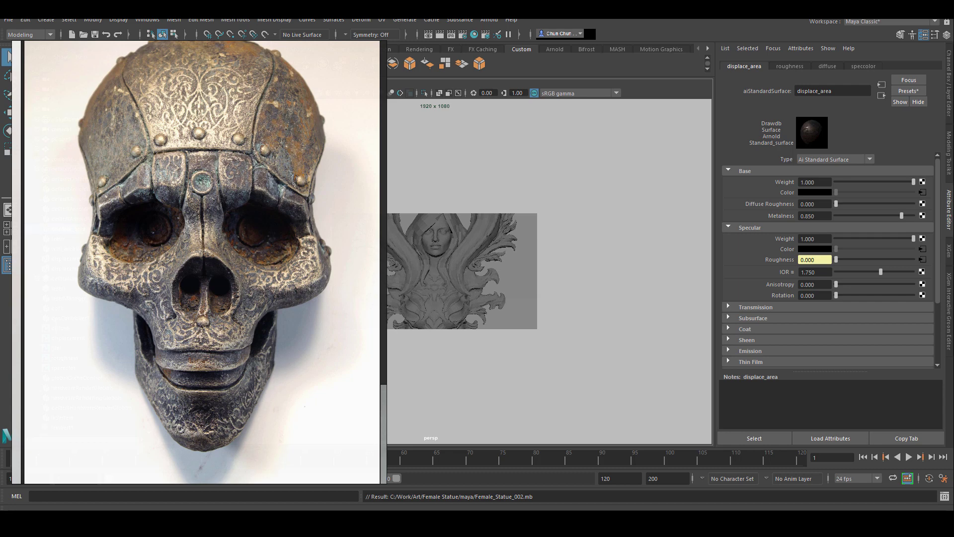
{"action": "left_click", "coordinate": [304, 526]}
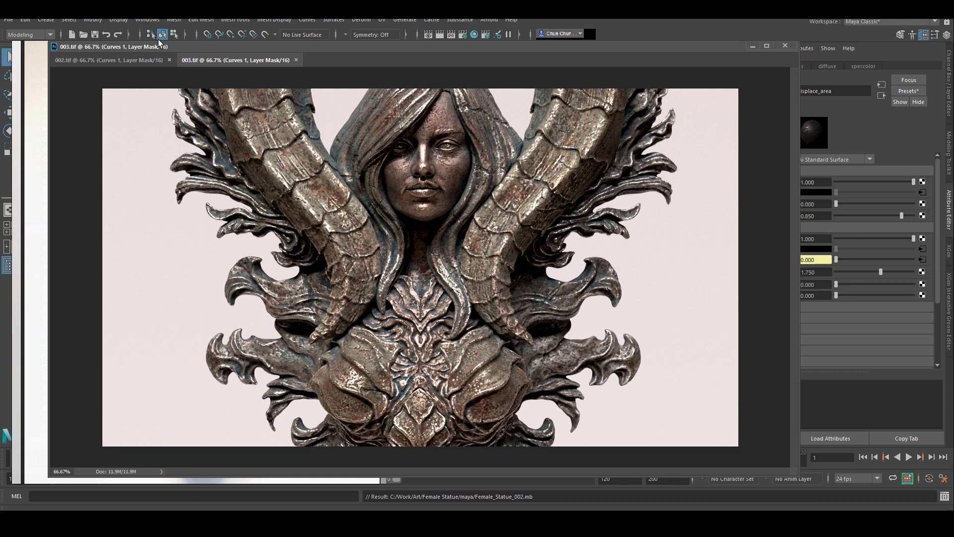
{"action": "left_click", "coordinate": [149, 61]}
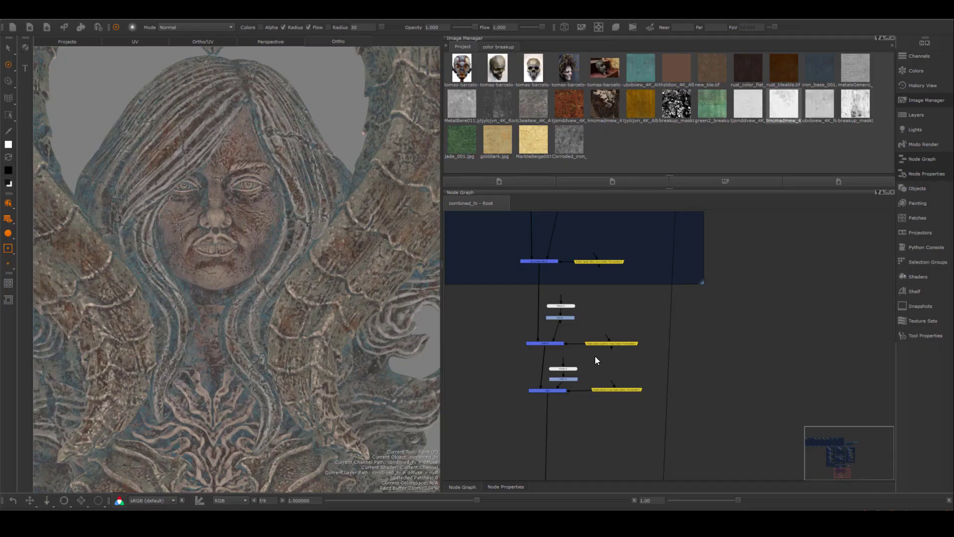
Step: Switch to Mari and toggle the patina node below the material groups off and on to examine its effect on the statue
{"action": "mouse_move", "coordinate": [610, 436]}
{"action": "middle_mouse_down"}
{"action": "mouse_move", "coordinate": [594, 435]}
{"action": "mouse_move", "coordinate": [627, 433]}
{"action": "middle_mouse_up"}
{"action": "scroll", "coordinate": [630, 422], "scroll_direction": "down", "scroll_amount": 6}
{"action": "middle_click_drag", "start_coordinate": [665, 398], "coordinate": [630, 490]}
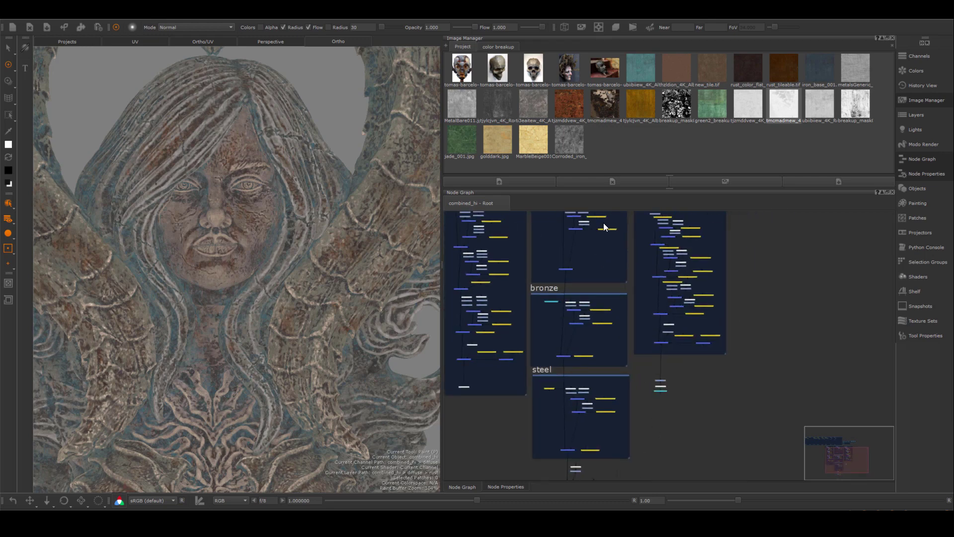
{"action": "scroll", "coordinate": [664, 371], "scroll_direction": "up", "scroll_amount": 8}
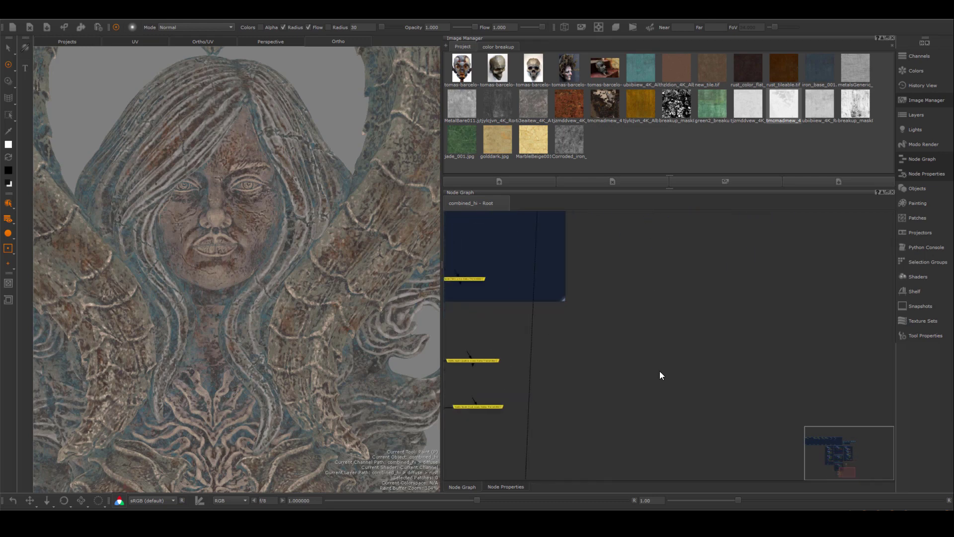
{"action": "scroll", "coordinate": [660, 301], "scroll_direction": "up", "scroll_amount": 2}
{"action": "left_click", "coordinate": [566, 263]}
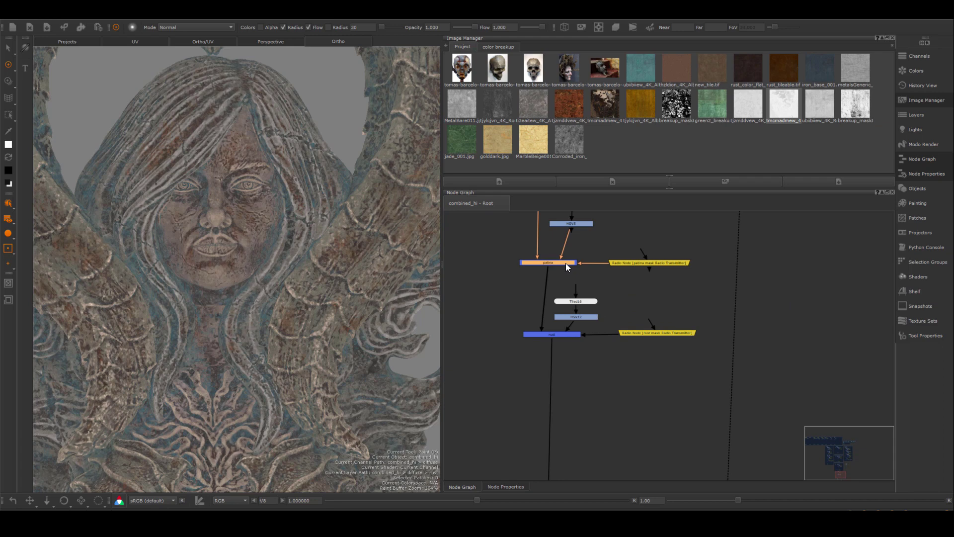
{"action": "key", "text": "d"}
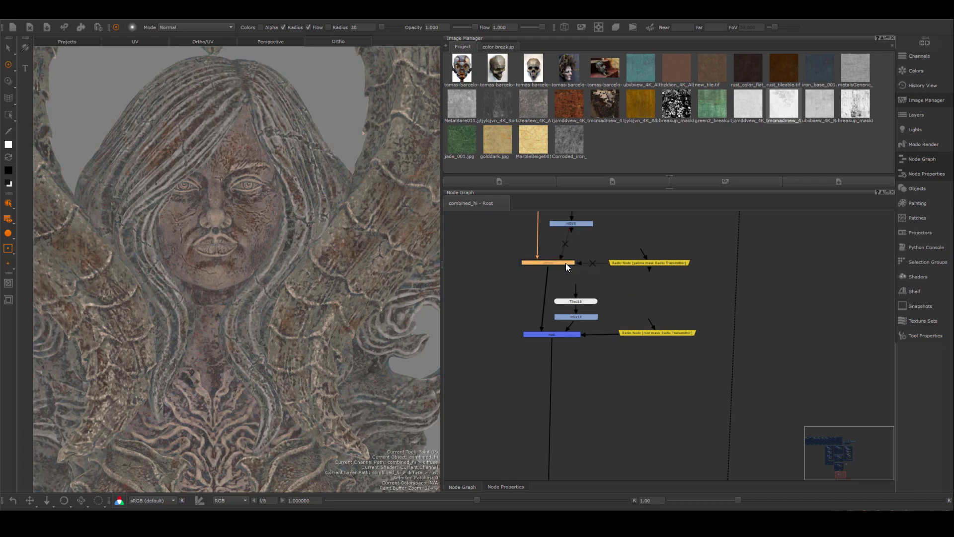
{"action": "key", "text": "d"}
Step: Toggle the rust node off and on to examine its contribution to the diffuse paint
{"action": "left_click", "coordinate": [564, 335]}
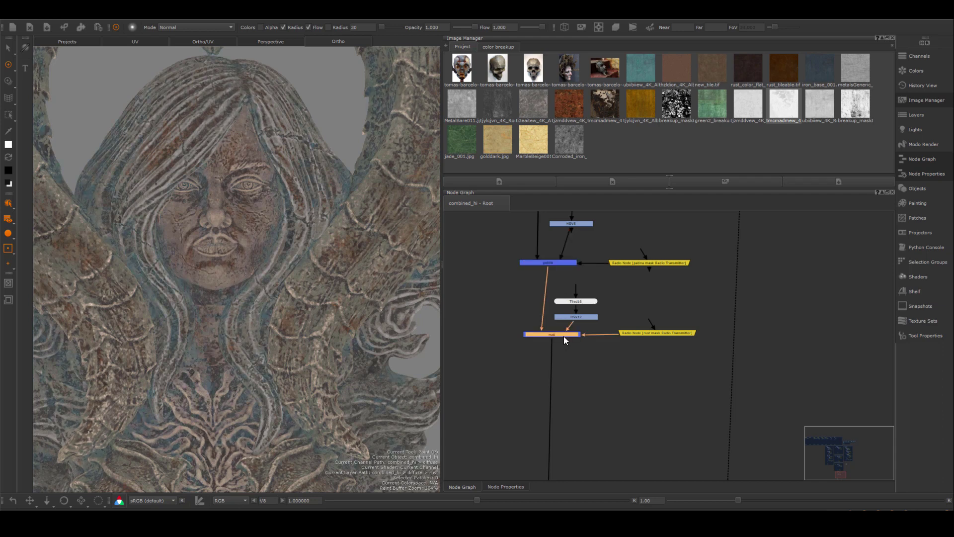
{"action": "key", "text": "d"}
{"action": "key", "text": "d"}
Step: Compare the skull reference photo with the painted statue, viewing the whole figure from the front
{"action": "key", "text": "alt+Tab"}
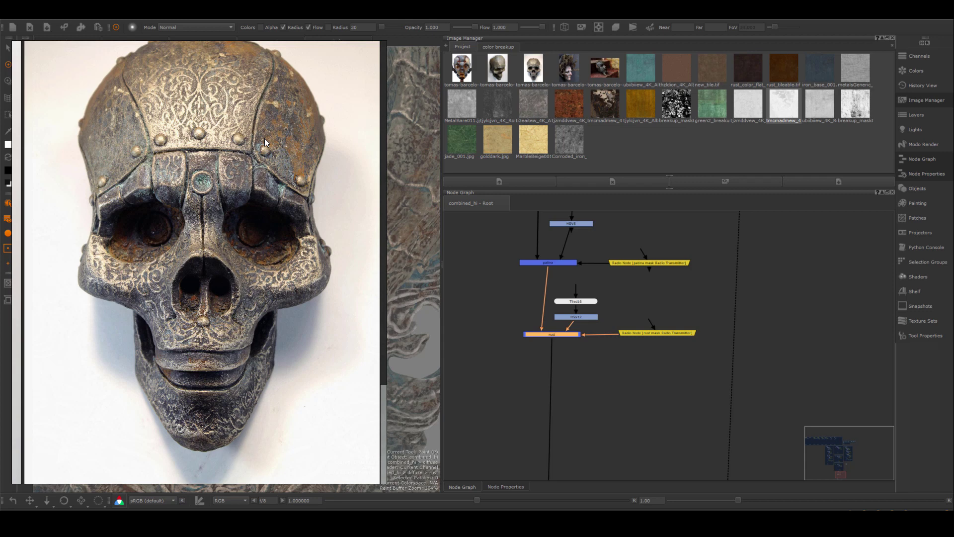
{"action": "left_click_drag", "start_coordinate": [238, 39], "coordinate": [652, 121]}
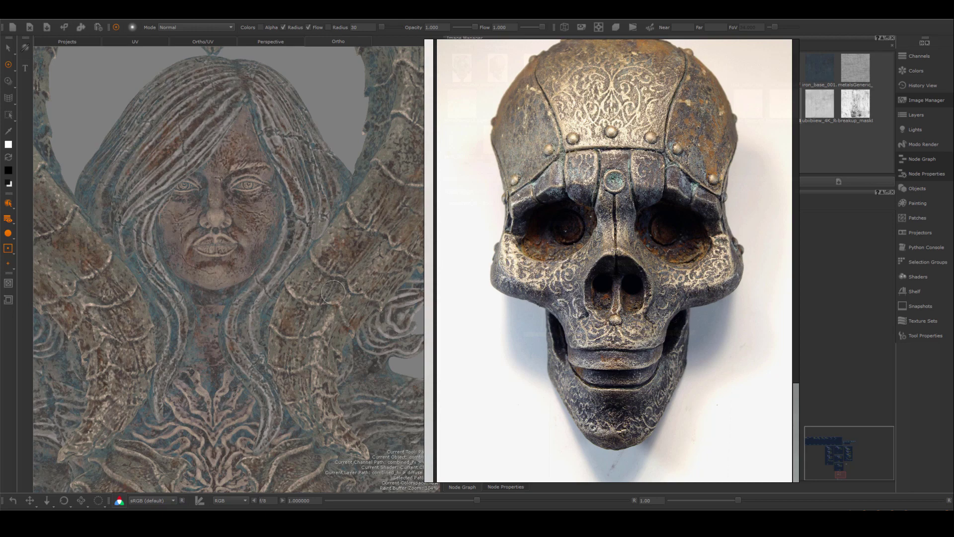
{"action": "right_click_drag", "start_coordinate": [668, 261], "coordinate": [698, 297]}
{"action": "right_click_drag", "start_coordinate": [370, 306], "coordinate": [288, 310], "text": "alt"}
{"action": "mouse_move", "coordinate": [288, 311]}
{"action": "left_mouse_down", "text": "alt"}
{"action": "mouse_move", "coordinate": [277, 262]}
{"action": "mouse_move", "coordinate": [289, 272]}
{"action": "left_mouse_up", "text": "alt"}
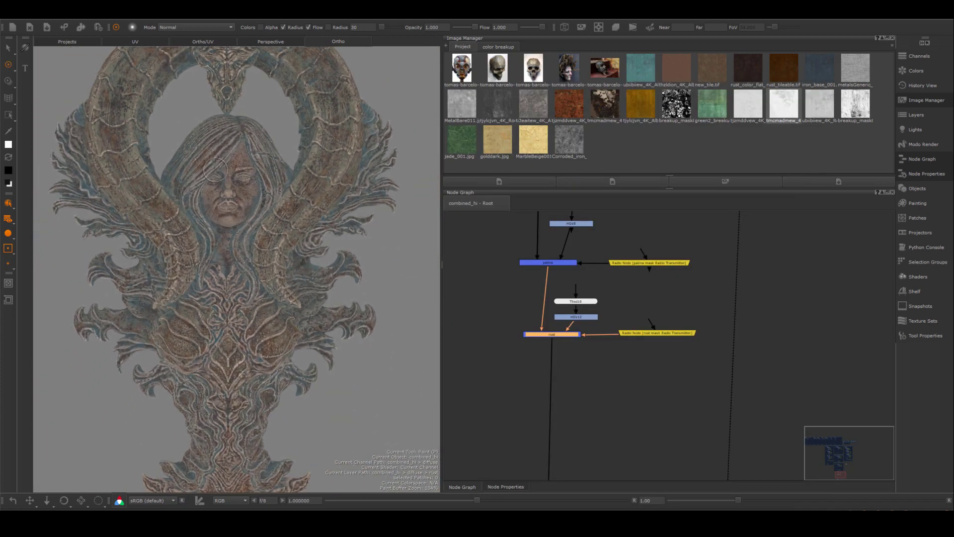
Step: Switch to Photoshop and compare the 002.tif render with 003.tif, checking it against the painted model
{"action": "mouse_move", "coordinate": [356, 526]}
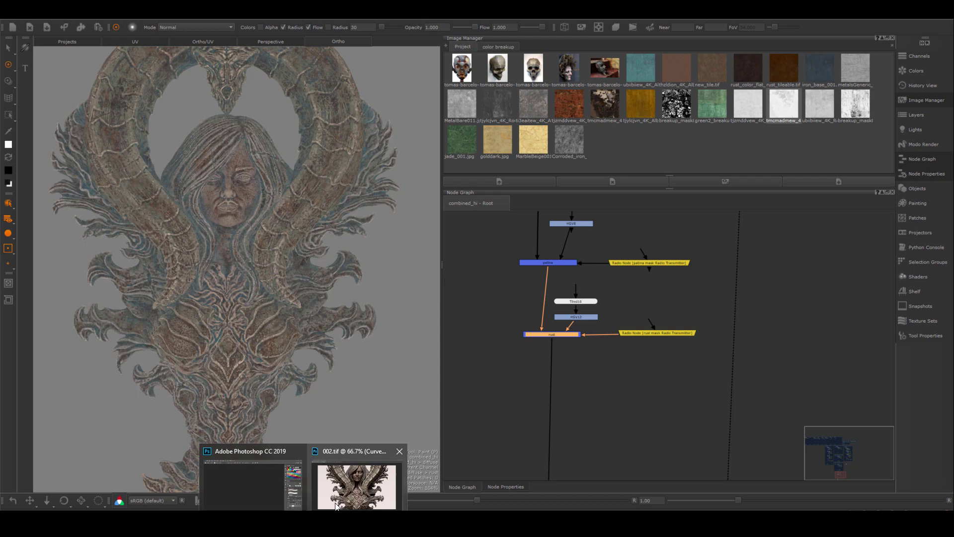
{"action": "left_click", "coordinate": [346, 496]}
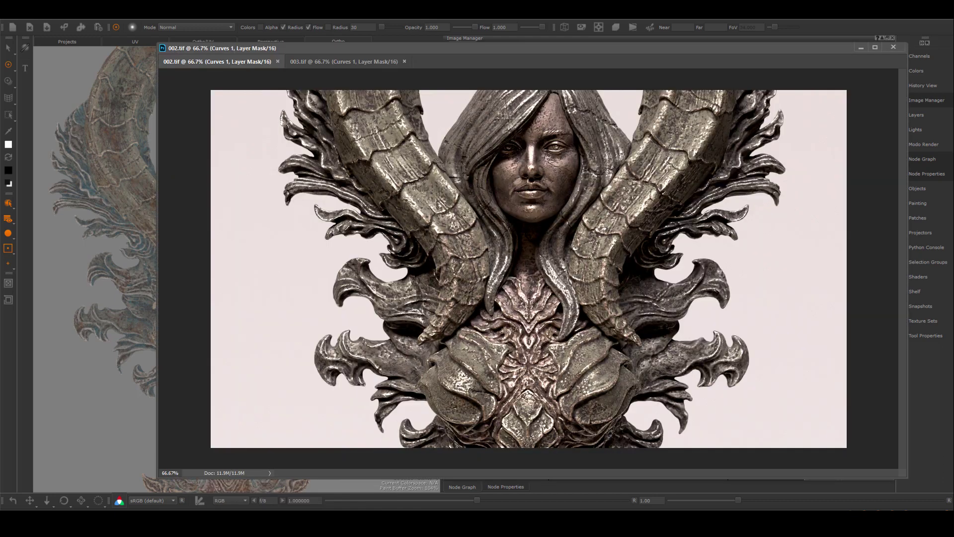
{"action": "left_click", "coordinate": [340, 63]}
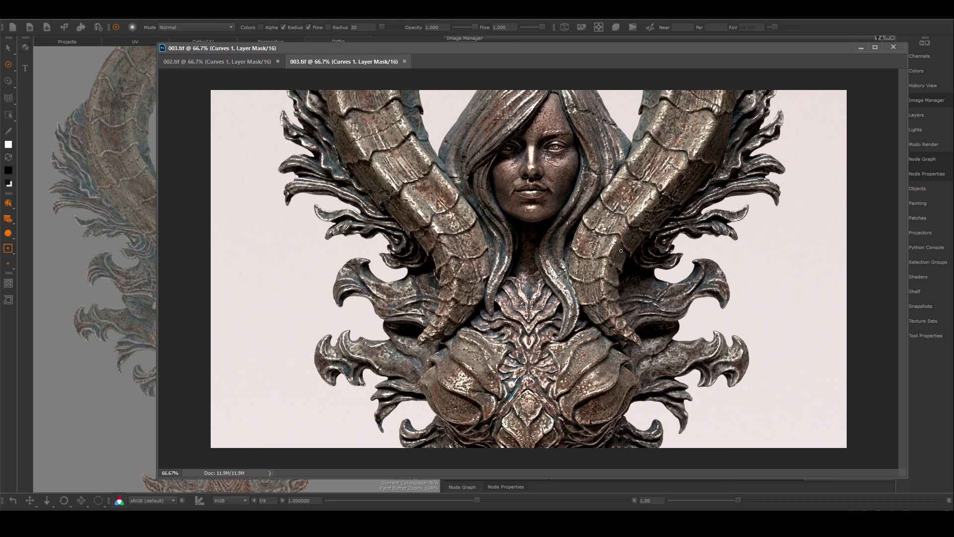
{"action": "left_click_drag", "start_coordinate": [577, 52], "coordinate": [237, 63]}
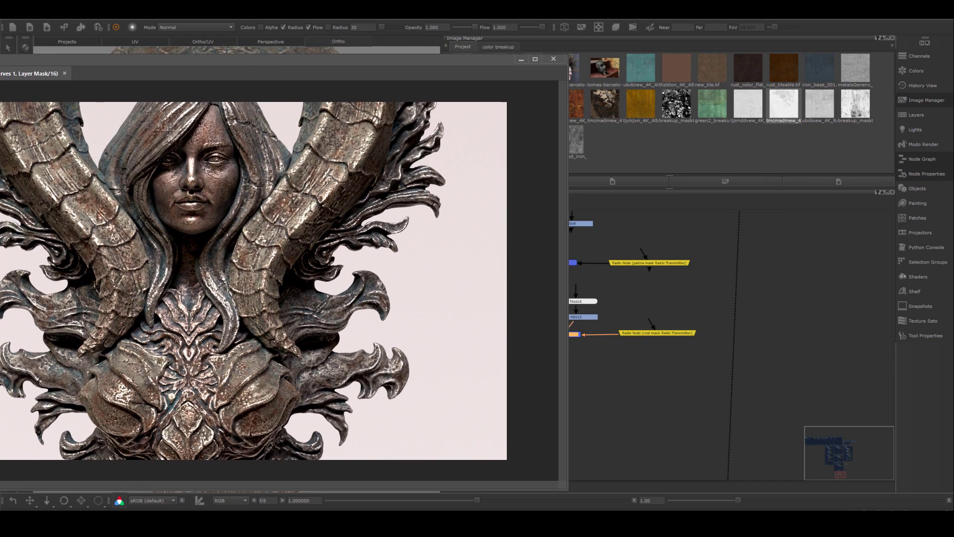
Step: Switch to Maya, bring up the Hypershade and examine the displace_area shader and its connections
{"action": "key", "text": "alt+Tab"}
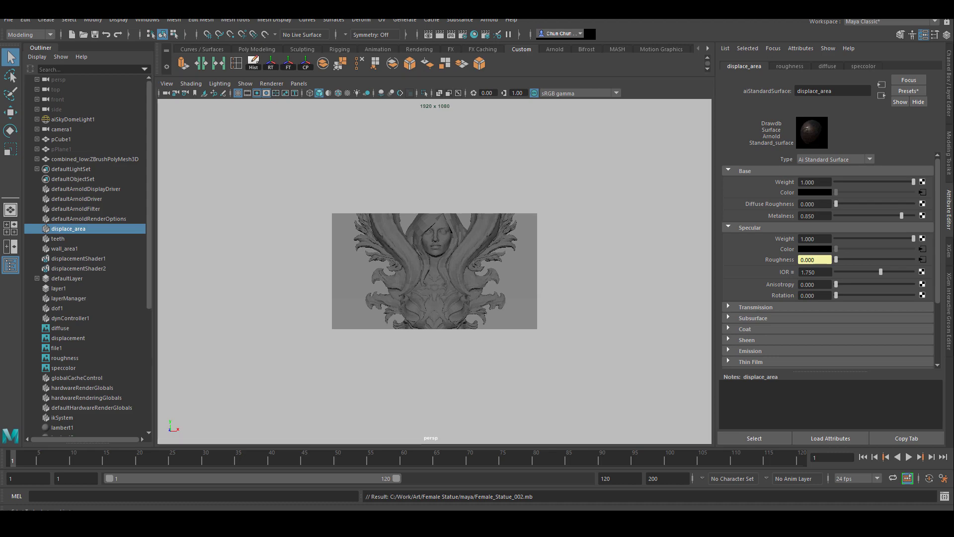
{"action": "left_click_drag", "start_coordinate": [0, 29], "coordinate": [374, 38]}
{"action": "scroll", "coordinate": [405, 356], "scroll_direction": "down", "scroll_amount": 4}
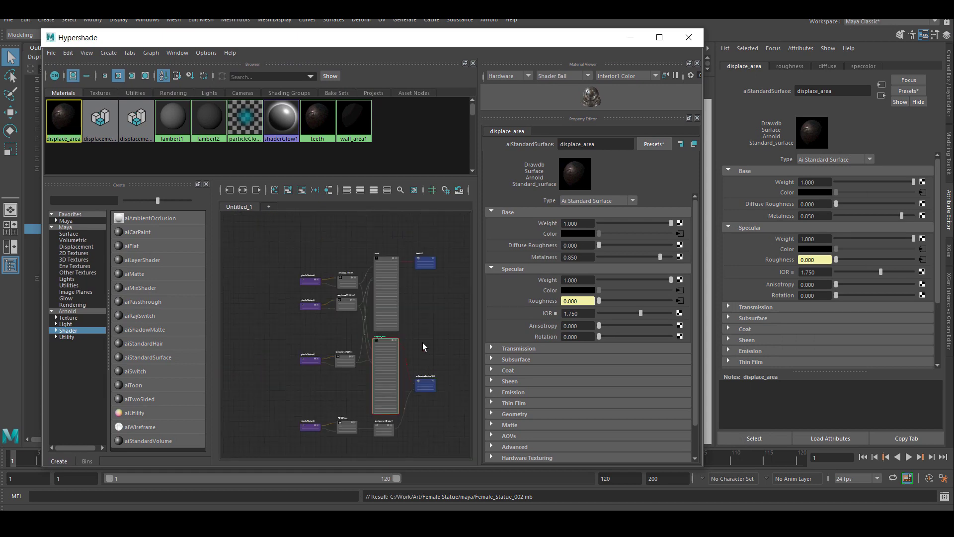
{"action": "scroll", "coordinate": [405, 321], "scroll_direction": "up", "scroll_amount": 4}
{"action": "scroll", "coordinate": [394, 323], "scroll_direction": "down", "scroll_amount": 4}
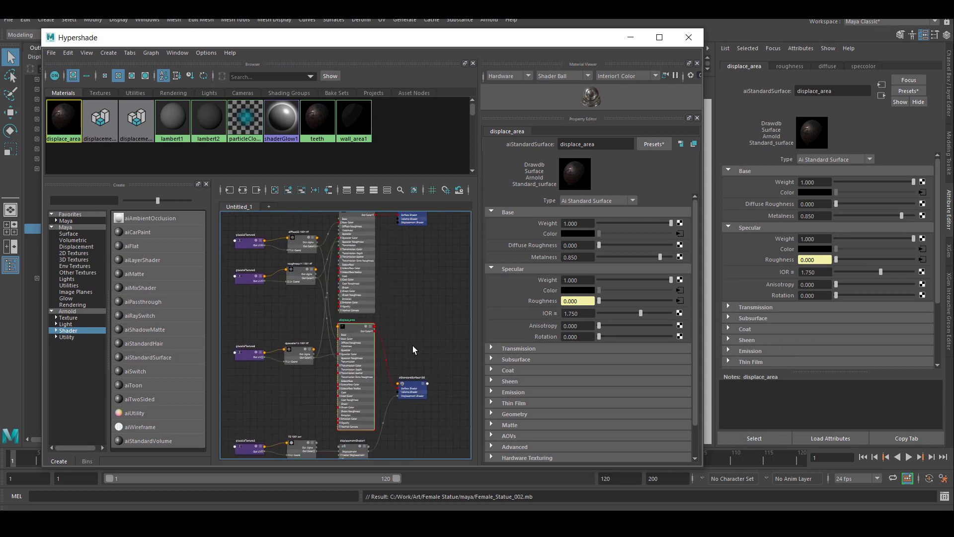
{"action": "scroll", "coordinate": [395, 330], "scroll_direction": "up", "scroll_amount": 4}
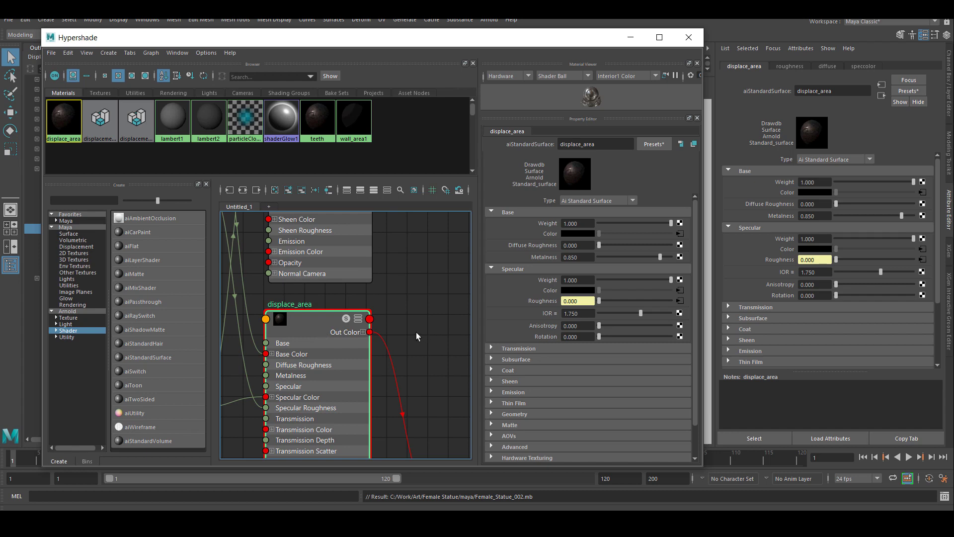
{"action": "scroll", "coordinate": [399, 328], "scroll_direction": "down", "scroll_amount": 2}
{"action": "middle_click_drag", "start_coordinate": [420, 356], "coordinate": [390, 303], "text": "alt"}
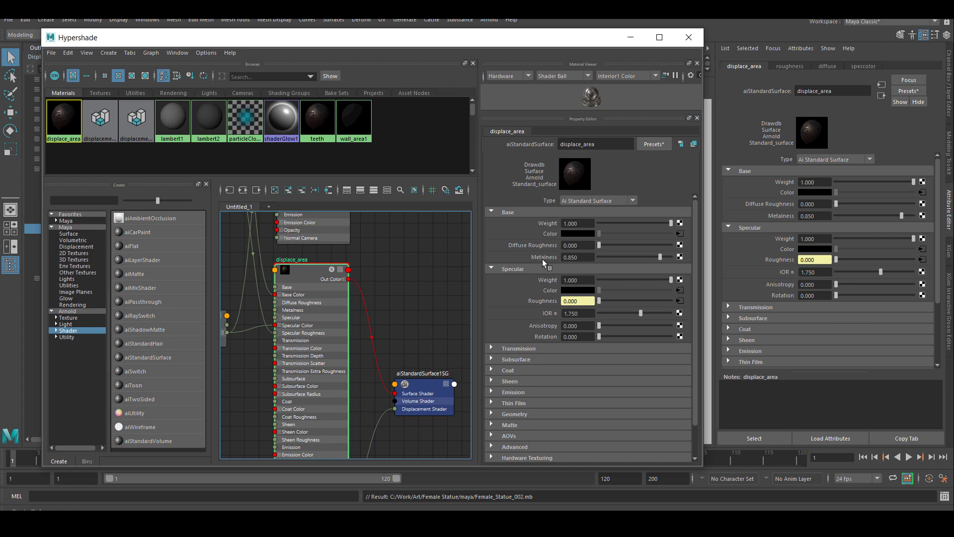
Step: Create an aiLayerShader node and place it beside the displace_area shader network
{"action": "scroll", "coordinate": [395, 309], "scroll_direction": "down", "scroll_amount": 5}
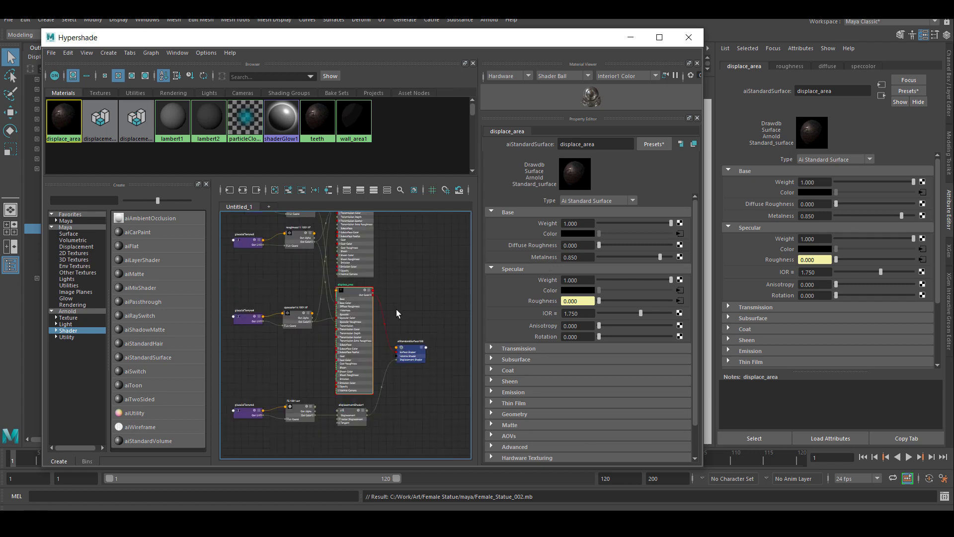
{"action": "middle_click_drag", "start_coordinate": [420, 390], "coordinate": [392, 355], "text": "alt"}
{"action": "left_click", "coordinate": [91, 201]}
{"action": "type", "text": "lay"}
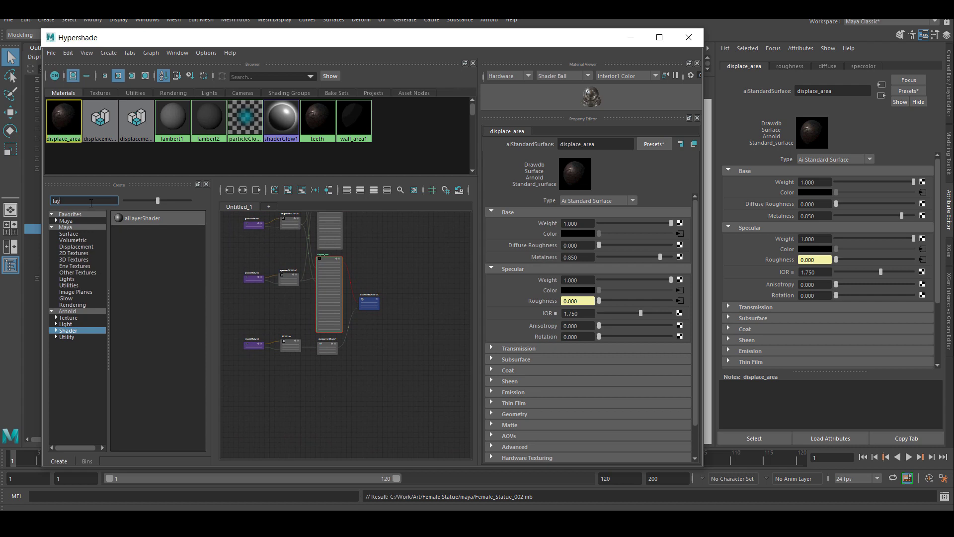
{"action": "left_click", "coordinate": [141, 219]}
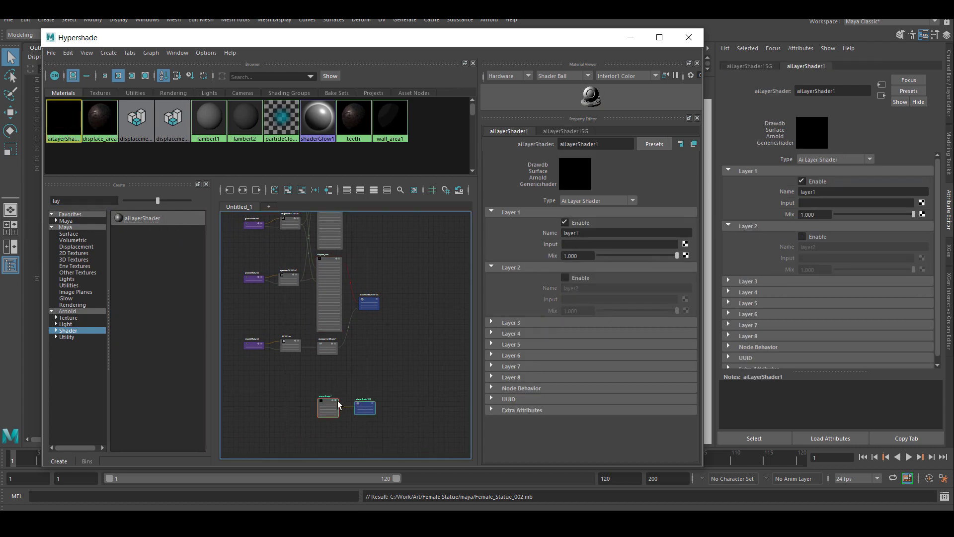
{"action": "left_click_drag", "start_coordinate": [323, 406], "coordinate": [396, 263]}
Step: Connect the displace_area material to the Layer 1 input of the aiLayerShader
{"action": "scroll", "coordinate": [380, 270], "scroll_direction": "up", "scroll_amount": 6}
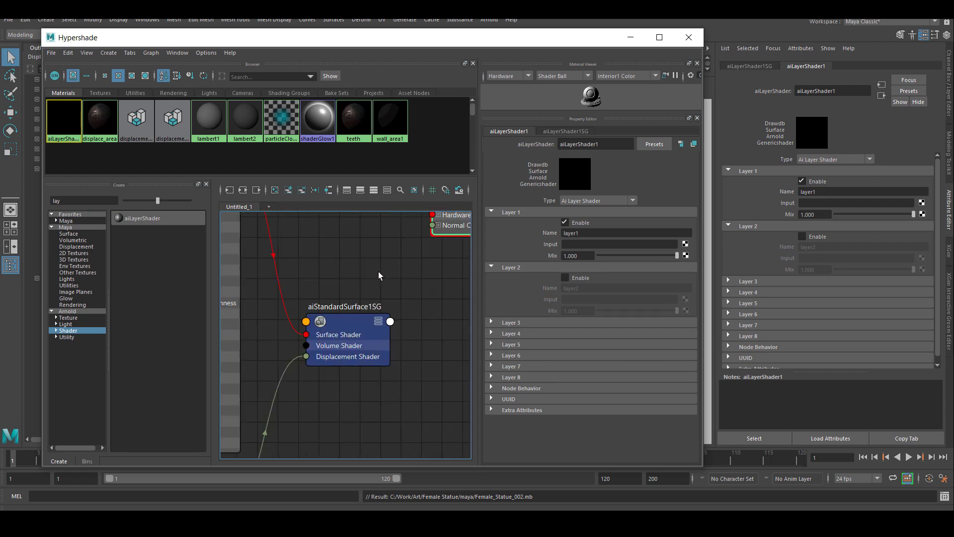
{"action": "middle_click_drag", "start_coordinate": [354, 244], "coordinate": [347, 336], "text": "alt"}
{"action": "scroll", "coordinate": [354, 334], "scroll_direction": "down", "scroll_amount": 3}
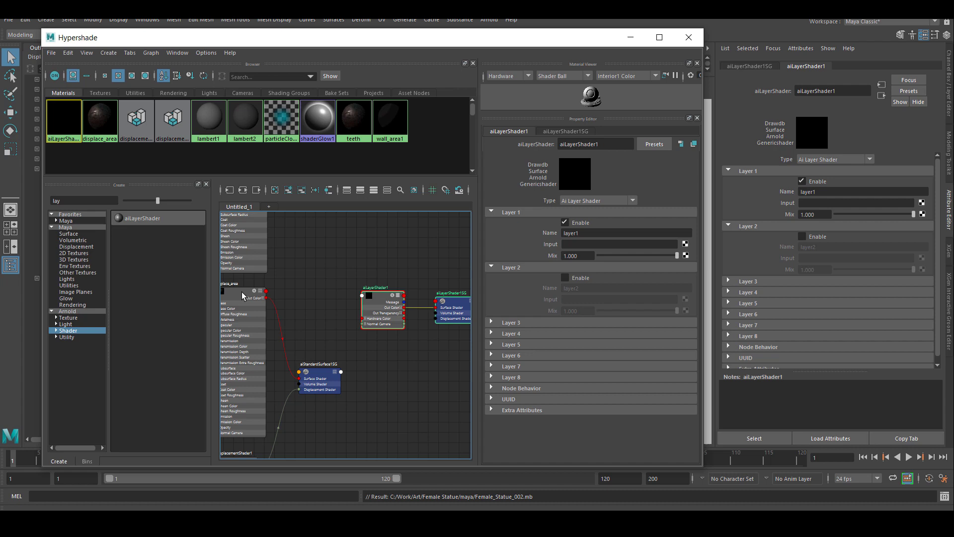
{"action": "middle_click_drag", "start_coordinate": [238, 291], "coordinate": [549, 247]}
Step: Name the layer shader's first layer "base" and enable Layer 2
{"action": "double_click", "coordinate": [604, 232]}
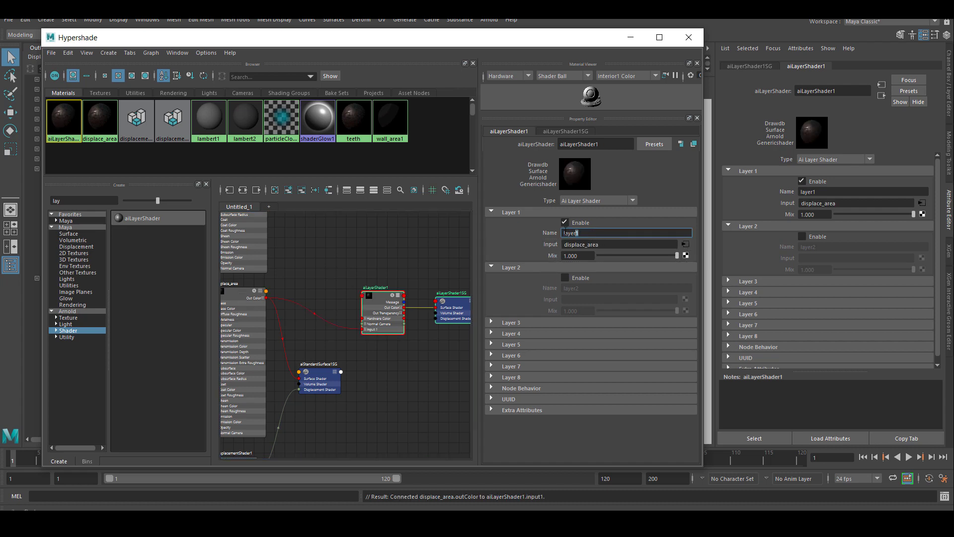
{"action": "type", "text": "base"}
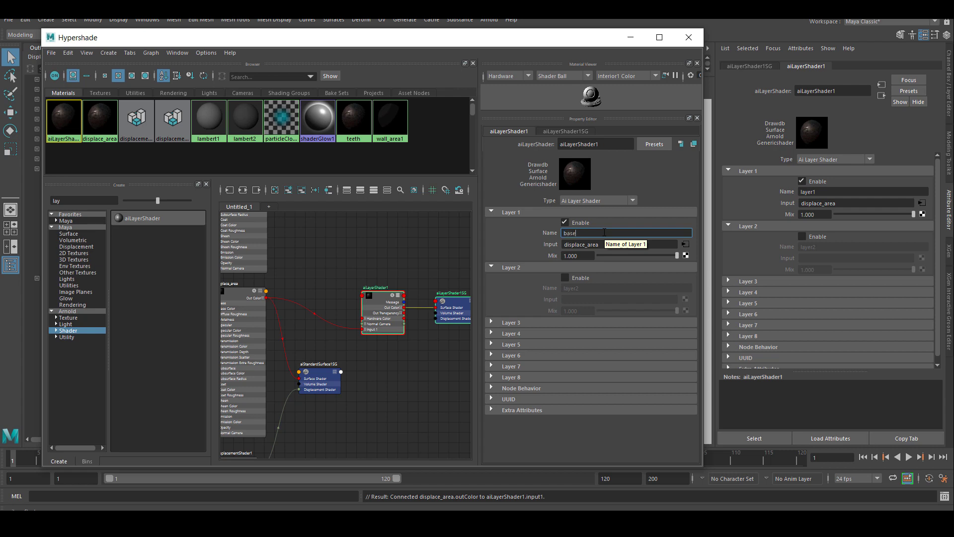
{"action": "key", "text": "Return"}
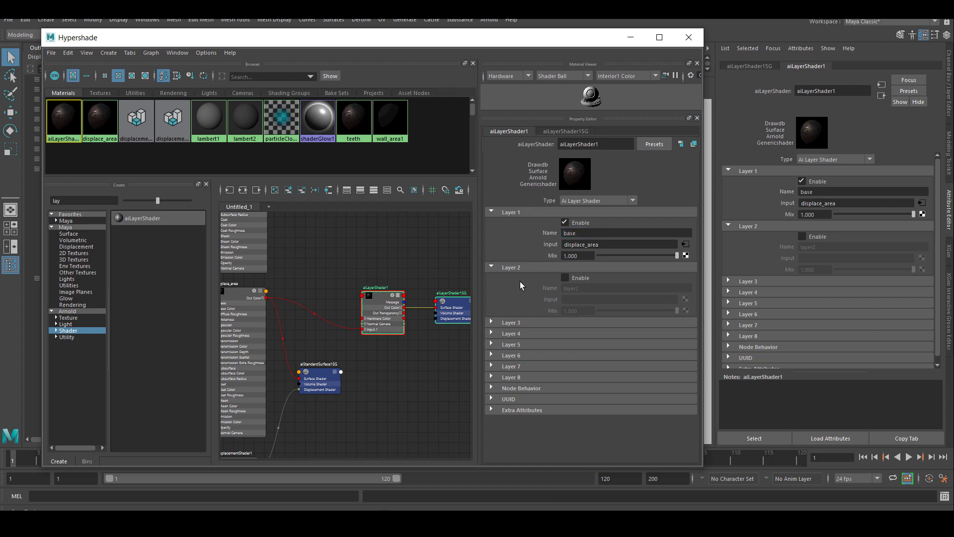
{"action": "left_click", "coordinate": [565, 278]}
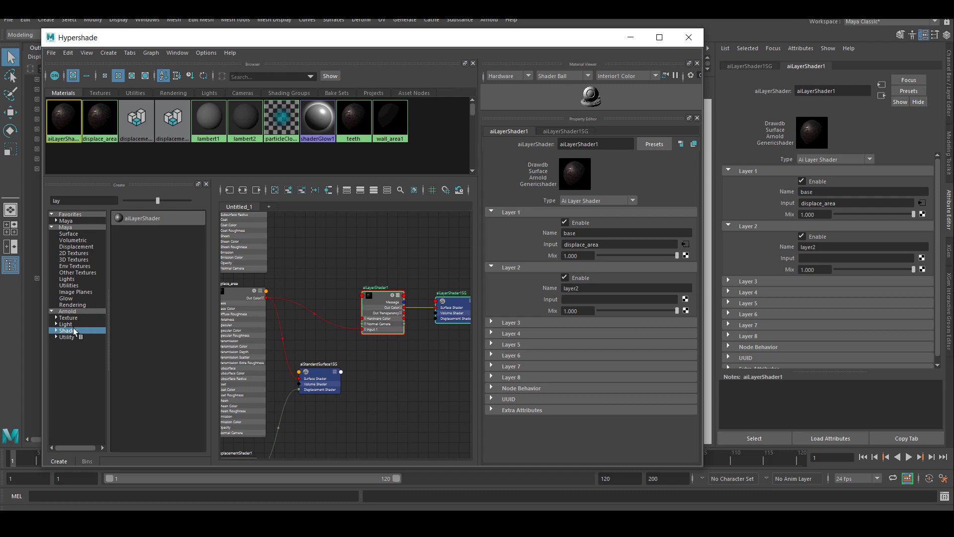
Step: Create a new aiStandardSurface material and place it with its shading group below the existing shader network
{"action": "left_click_drag", "start_coordinate": [92, 201], "coordinate": [44, 195]}
{"action": "key", "text": "BackSpace"}
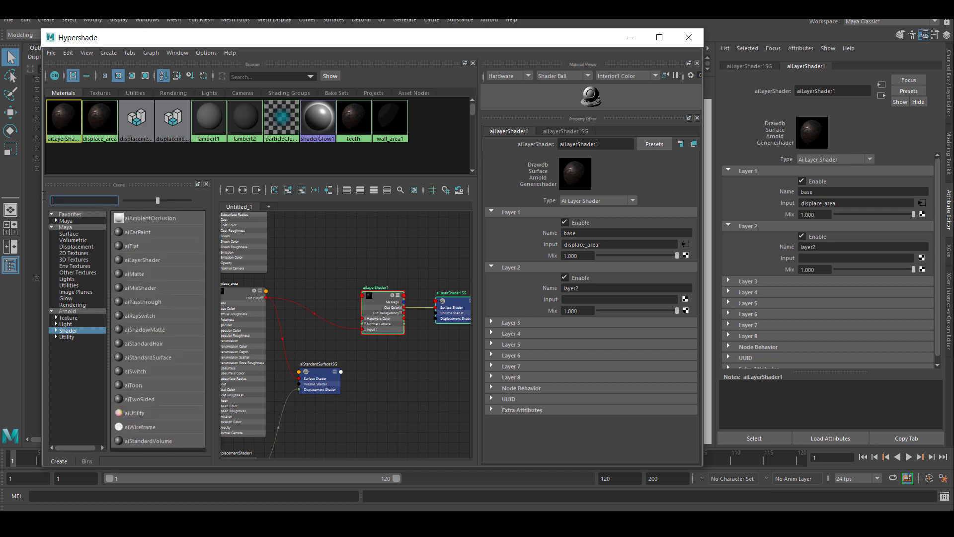
{"action": "left_click", "coordinate": [168, 361]}
{"action": "scroll", "coordinate": [445, 373], "scroll_direction": "down", "scroll_amount": 5}
{"action": "left_click", "coordinate": [402, 337]}
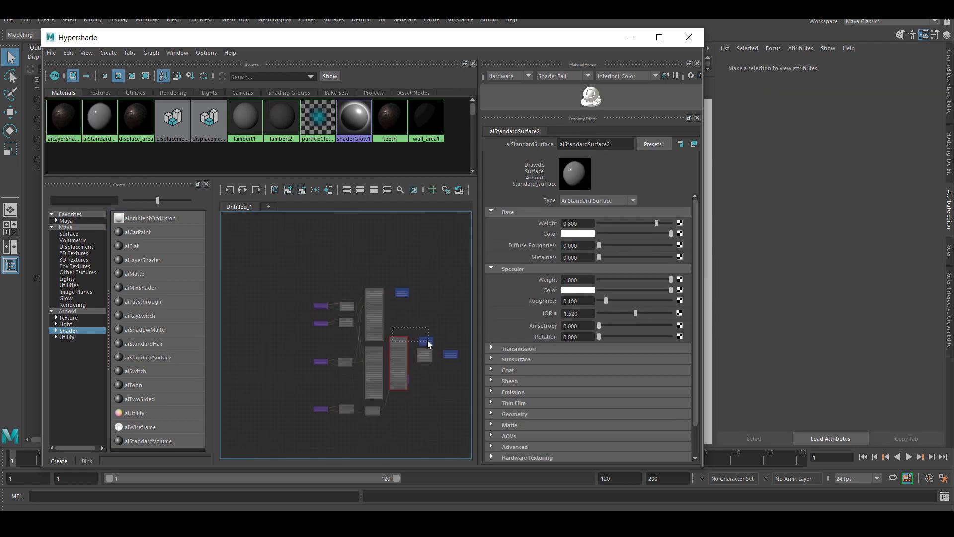
{"action": "left_click_drag", "start_coordinate": [429, 341], "coordinate": [401, 401]}
{"action": "middle_click_drag", "start_coordinate": [408, 353], "coordinate": [401, 352], "text": "alt"}
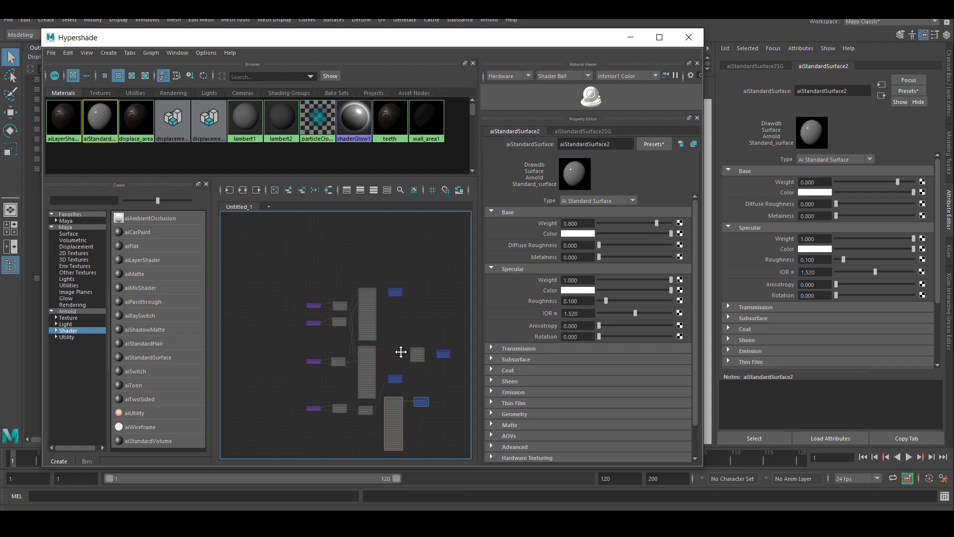
{"action": "scroll", "coordinate": [365, 297], "scroll_direction": "up", "scroll_amount": 4}
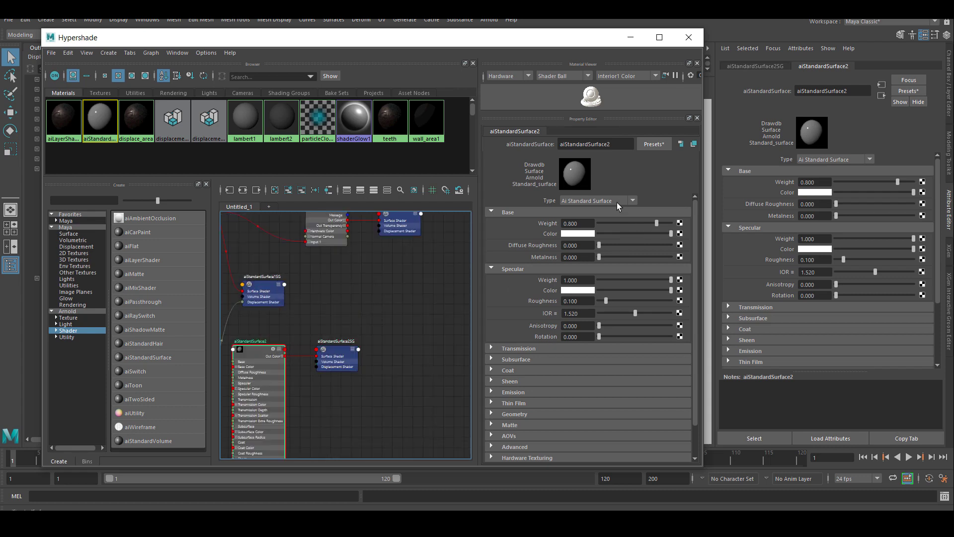
Step: Rename the new standard surface material "grunge"
{"action": "double_click", "coordinate": [586, 146]}
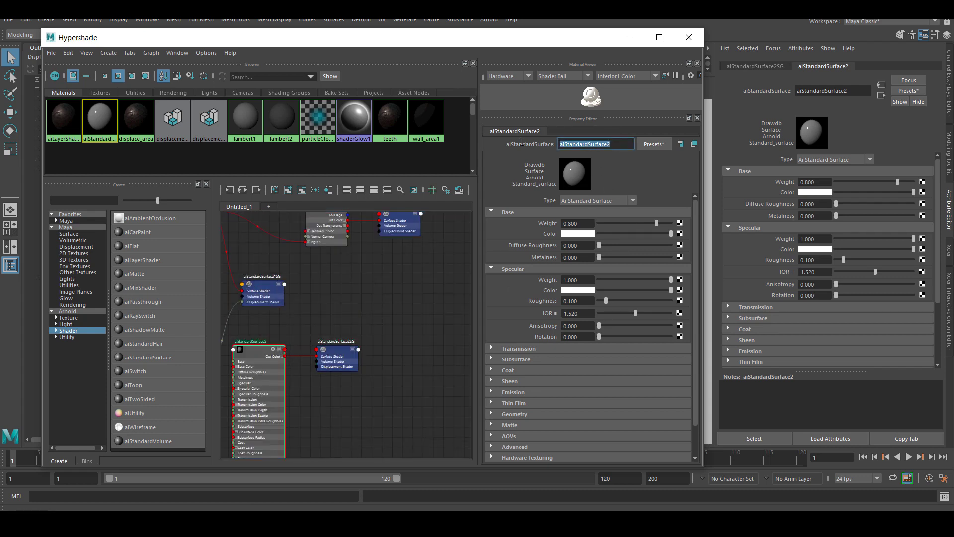
{"action": "type", "text": "grunge"}
{"action": "key", "text": "Return"}
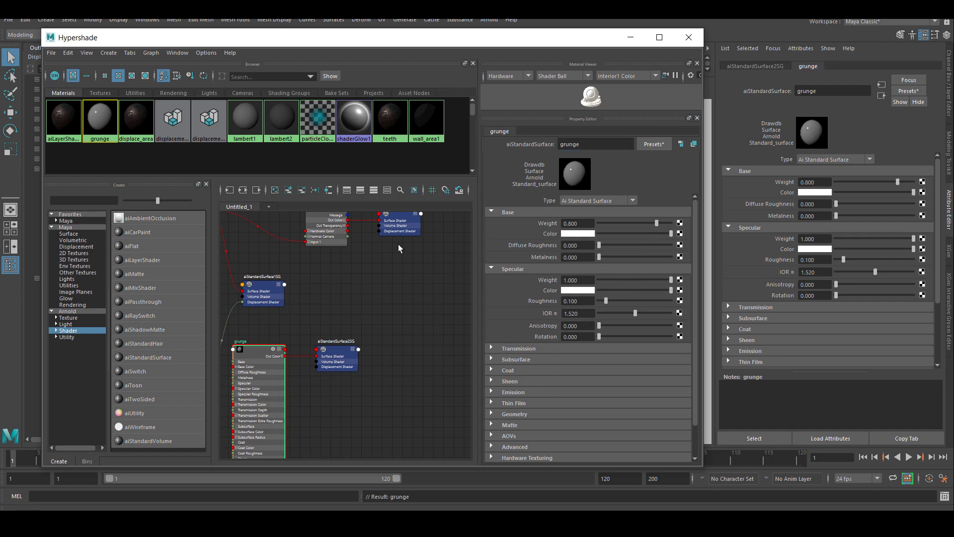
Step: Connect the grunge material to the Layer 2 input of aiLayerShader1
{"action": "middle_click_drag", "start_coordinate": [358, 285], "coordinate": [359, 309], "text": "alt"}
{"action": "left_click", "coordinate": [325, 236]}
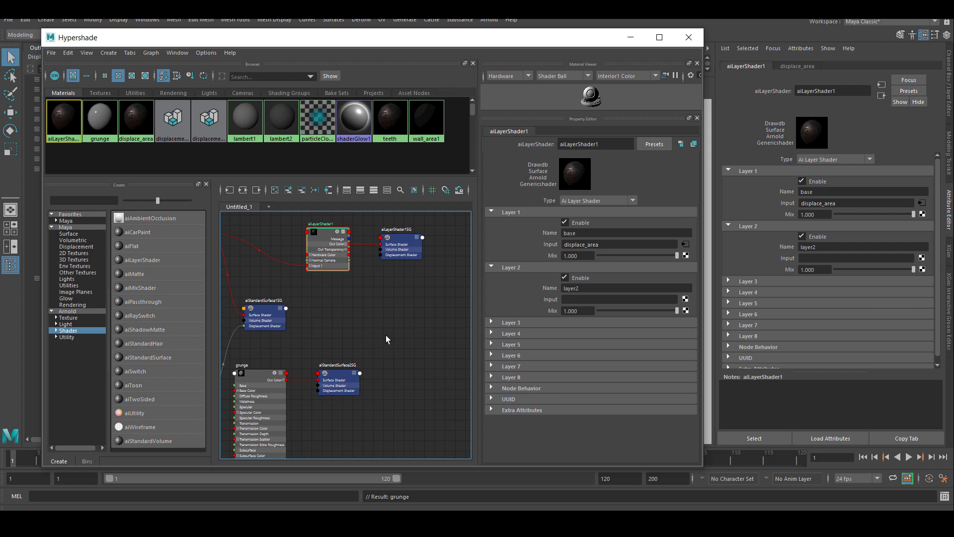
{"action": "middle_click_drag", "start_coordinate": [254, 373], "coordinate": [549, 304]}
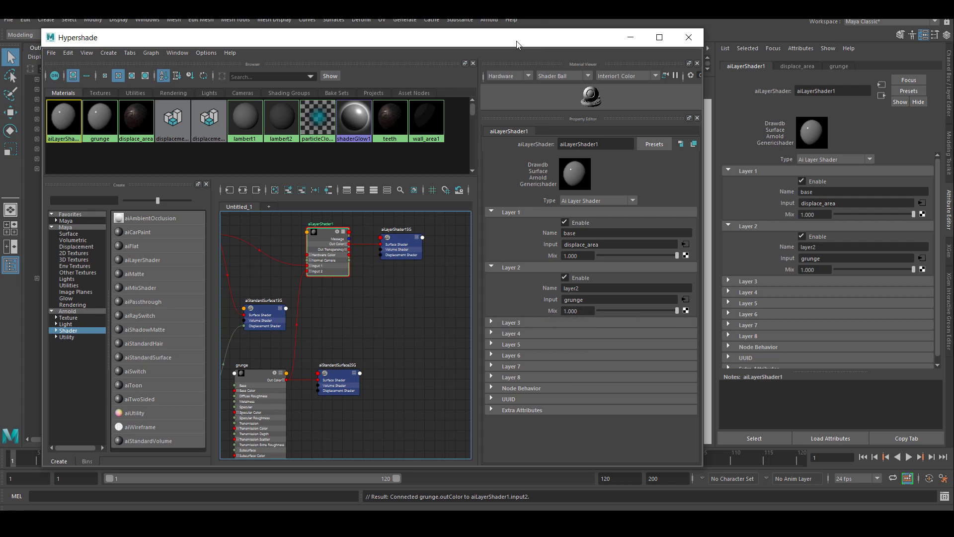
Step: Select the statue mesh in the viewport and assign the aiLayerShader1 material to it
{"action": "left_click_drag", "start_coordinate": [517, 45], "coordinate": [571, 263]}
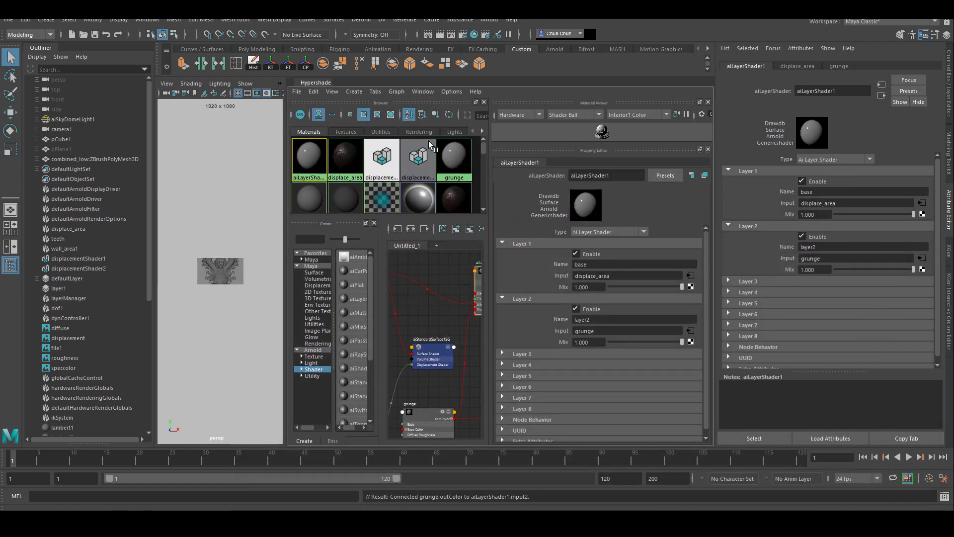
{"action": "left_click_drag", "start_coordinate": [315, 84], "coordinate": [512, 157]}
{"action": "left_click", "coordinate": [436, 241]}
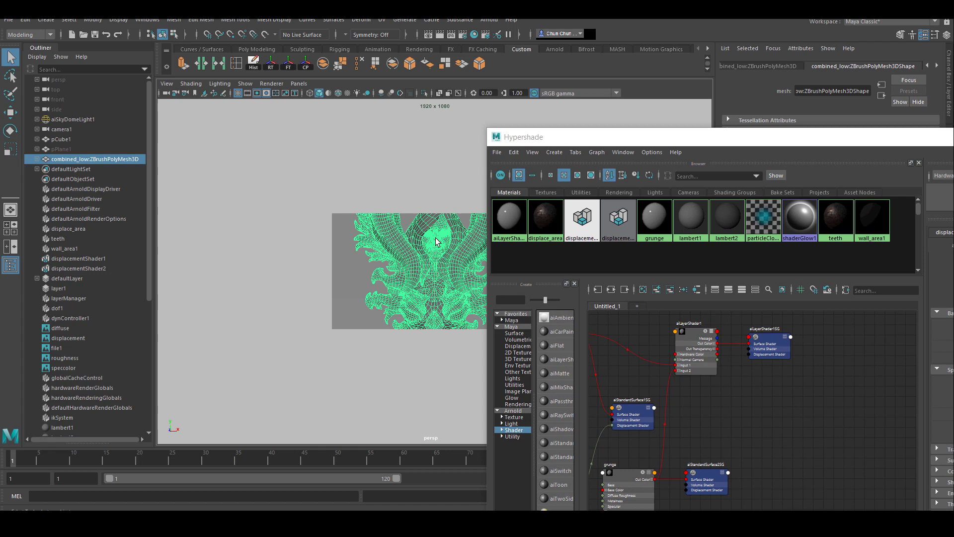
{"action": "right_click", "coordinate": [692, 336]}
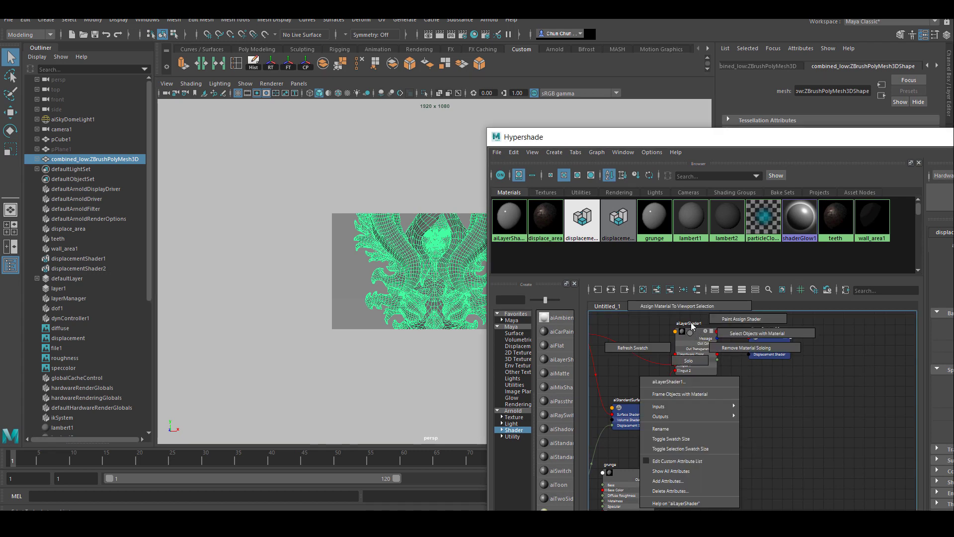
{"action": "left_click", "coordinate": [692, 312]}
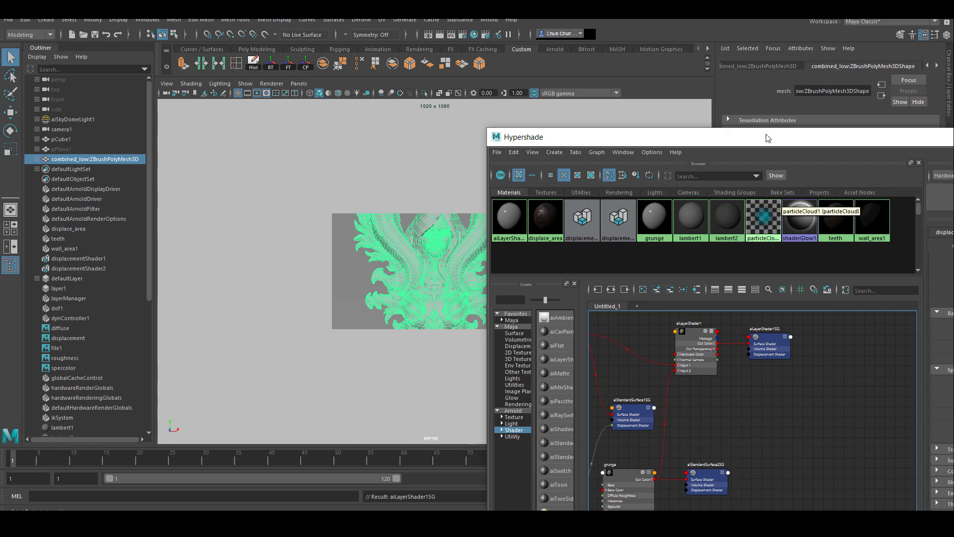
Step: Connect the displacementShader1 displacement output to the Displacement Shader input of aiLayerShader1SG
{"action": "left_click_drag", "start_coordinate": [770, 140], "coordinate": [483, 65]}
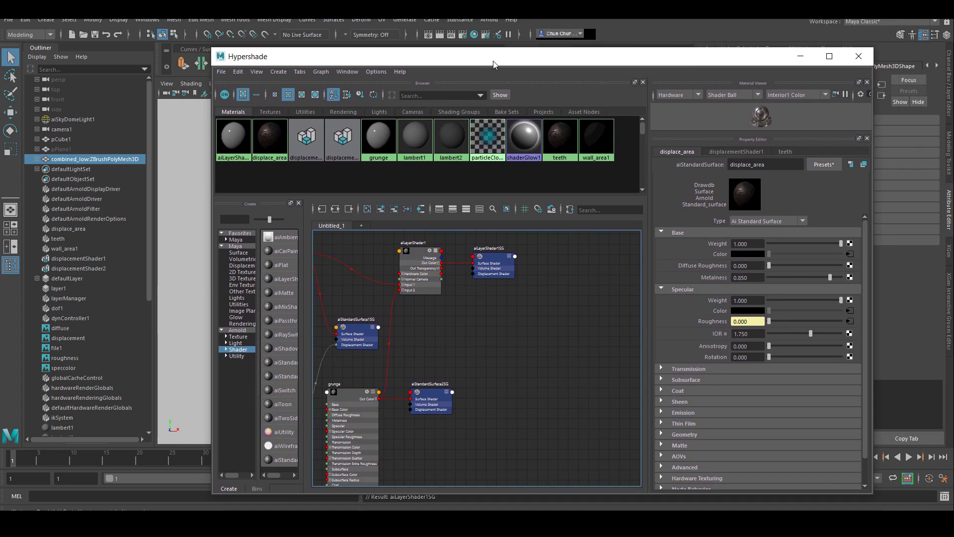
{"action": "scroll", "coordinate": [511, 364], "scroll_direction": "down", "scroll_amount": 1}
{"action": "middle_click_drag", "start_coordinate": [493, 362], "coordinate": [577, 362], "text": "alt"}
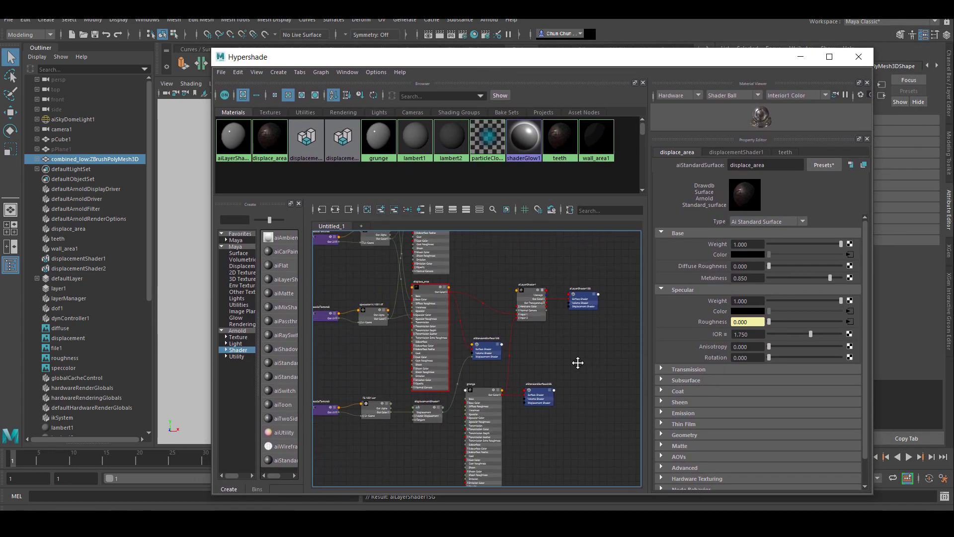
{"action": "scroll", "coordinate": [577, 362], "scroll_direction": "up", "scroll_amount": 1}
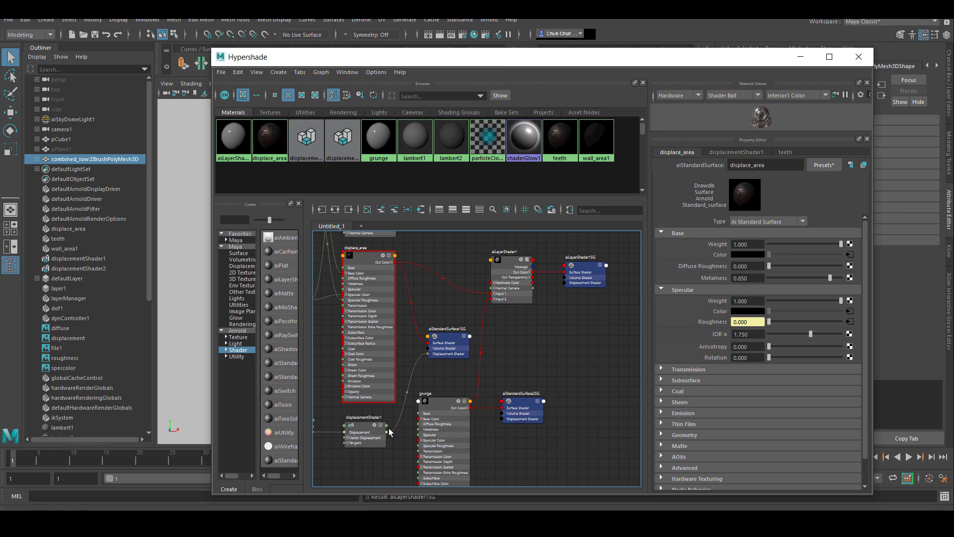
{"action": "left_click_drag", "start_coordinate": [386, 431], "coordinate": [565, 282]}
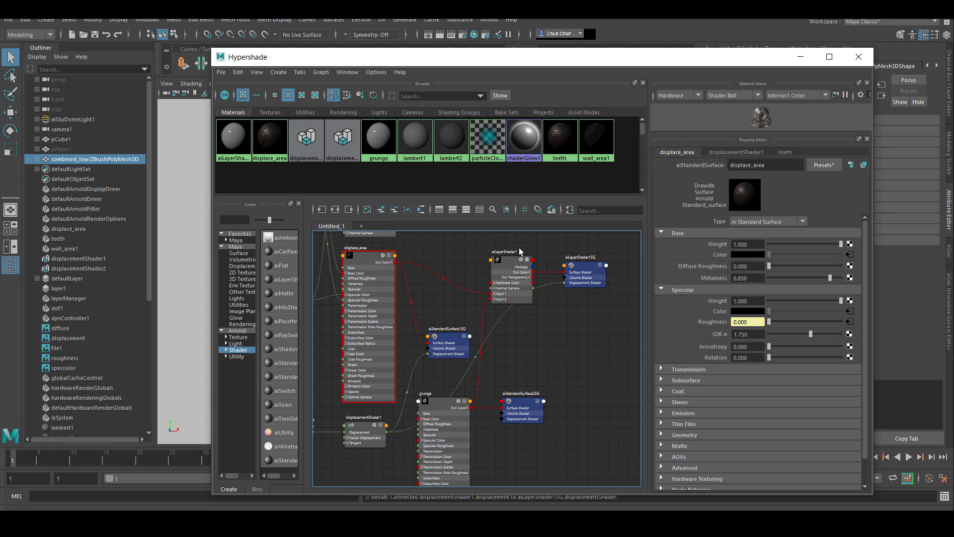
Step: Move the grunge node and its shading group above the aiLayerShader1 node in the graph
{"action": "left_click", "coordinate": [536, 268]}
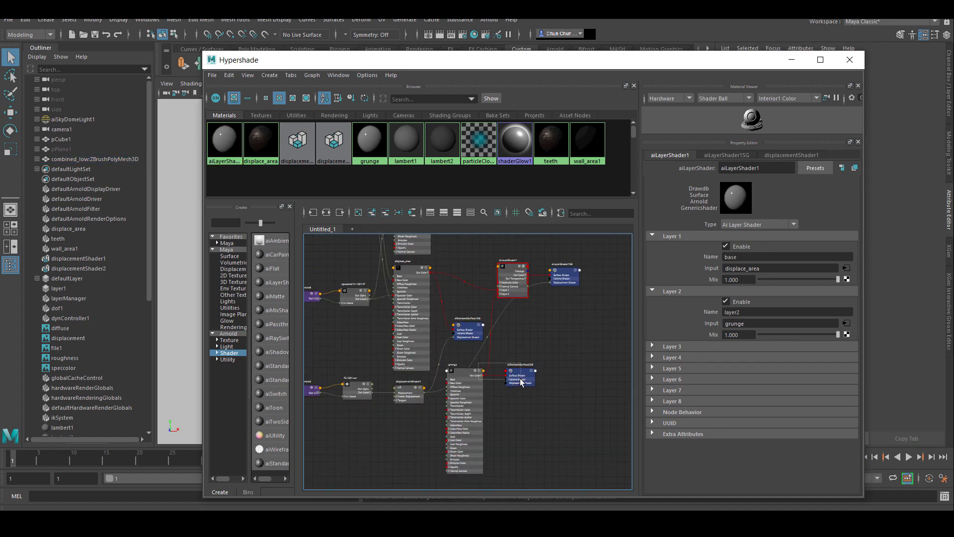
{"action": "left_click", "coordinate": [472, 377]}
{"action": "left_click_drag", "start_coordinate": [475, 377], "coordinate": [519, 379]}
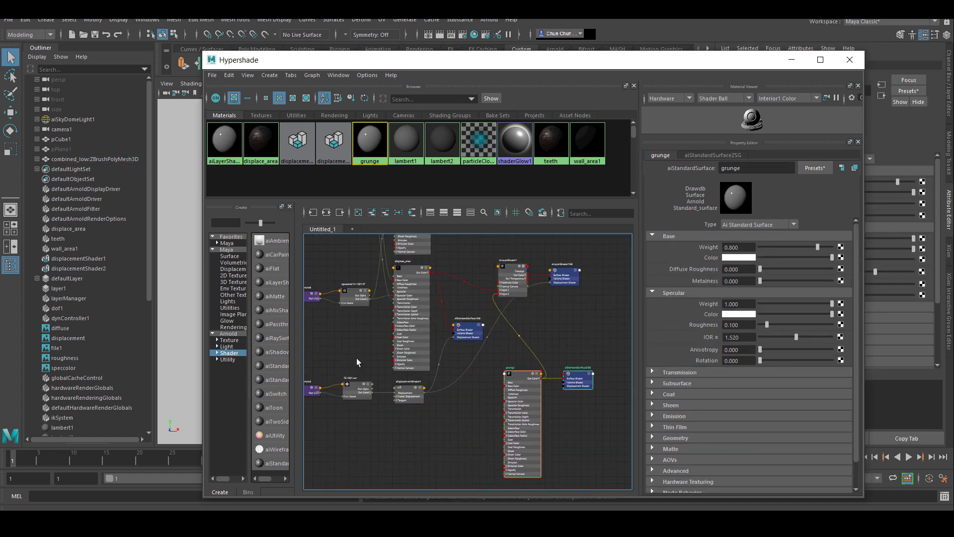
{"action": "scroll", "coordinate": [356, 340], "scroll_direction": "down", "scroll_amount": 6}
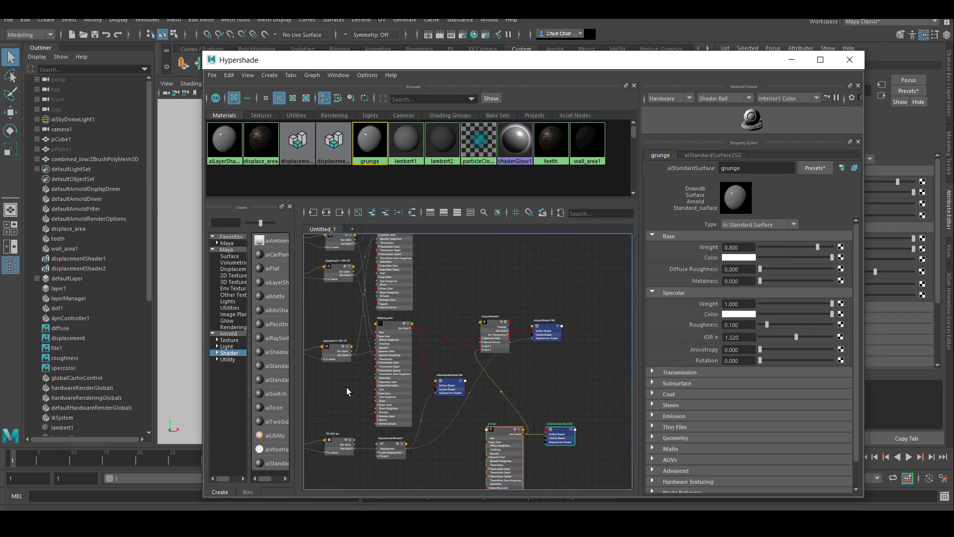
{"action": "left_click_drag", "start_coordinate": [426, 414], "coordinate": [432, 304]}
{"action": "scroll", "coordinate": [399, 340], "scroll_direction": "up", "scroll_amount": 5}
{"action": "scroll", "coordinate": [472, 388], "scroll_direction": "down", "scroll_amount": 4}
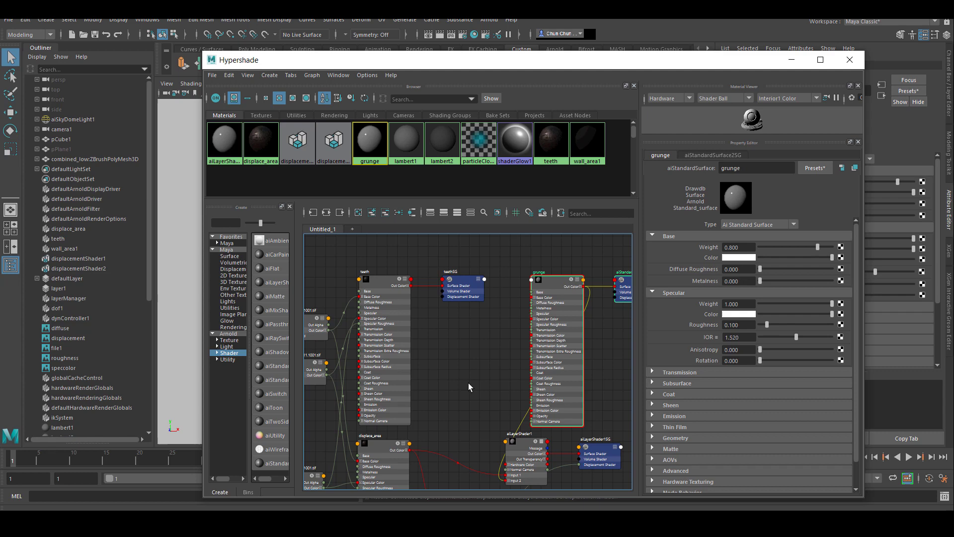
Step: Connect the diffuse texture's Out Color to the Base Color of the grunge material
{"action": "scroll", "coordinate": [386, 351], "scroll_direction": "up", "scroll_amount": 2}
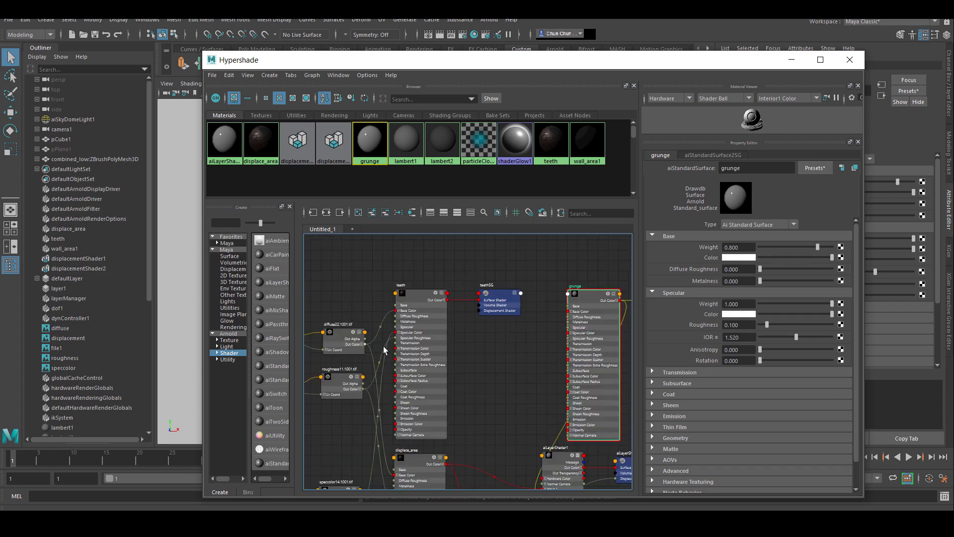
{"action": "left_click_drag", "start_coordinate": [365, 343], "coordinate": [569, 311]}
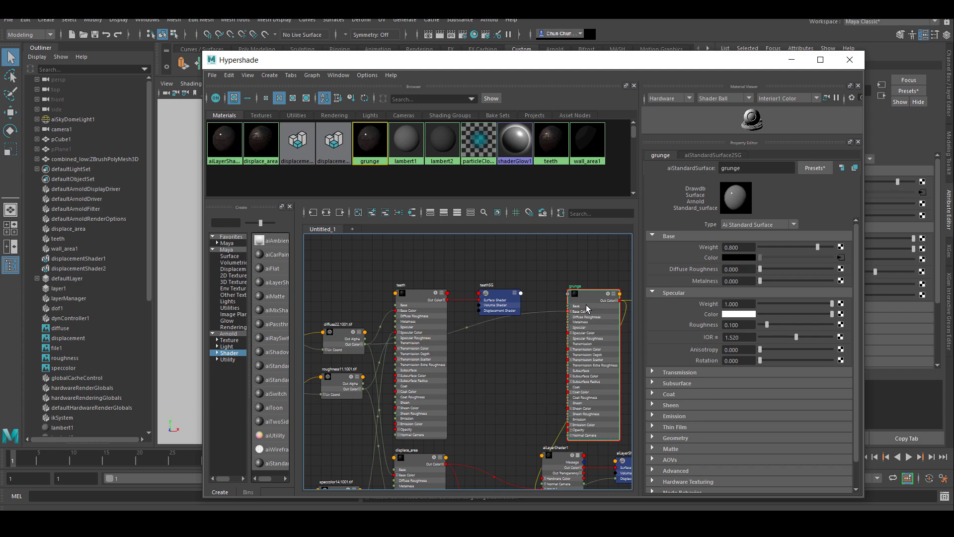
{"action": "middle_click_drag", "start_coordinate": [586, 294], "coordinate": [587, 251], "text": "alt"}
{"action": "left_click_drag", "start_coordinate": [585, 251], "coordinate": [565, 240]}
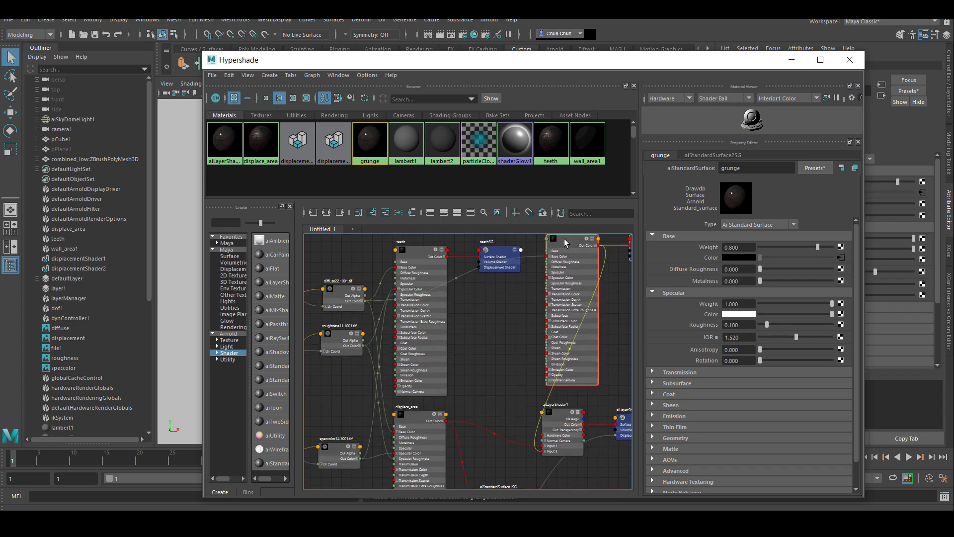
Step: Set the grunge material's base weight to 1, diffuse roughness to 0.392 and specular weight to 0.678, with a light grey specular color
{"action": "middle_click_drag", "start_coordinate": [606, 319], "coordinate": [426, 344], "text": "alt"}
{"action": "left_click_drag", "start_coordinate": [427, 344], "coordinate": [461, 340]}
{"action": "left_click", "coordinate": [506, 333]}
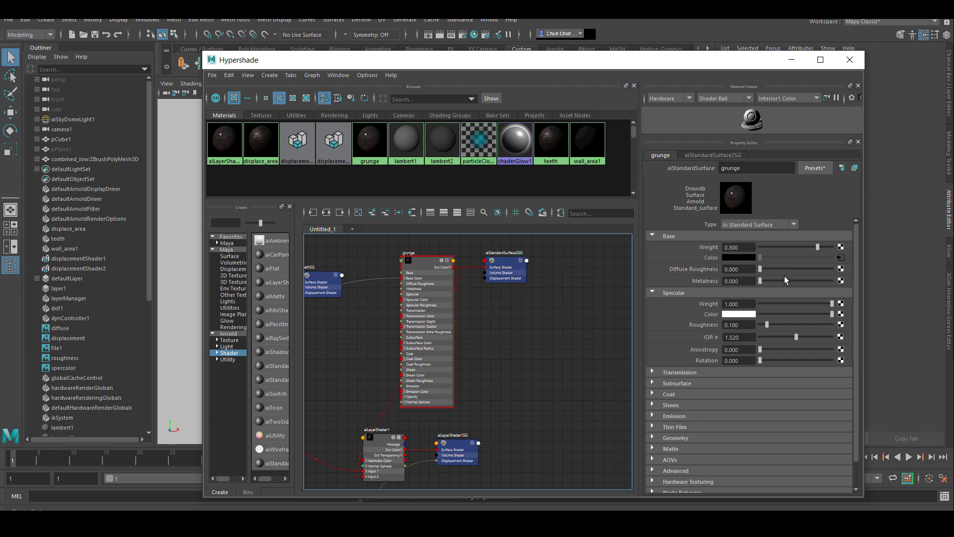
{"action": "left_click_drag", "start_coordinate": [818, 246], "coordinate": [859, 249]}
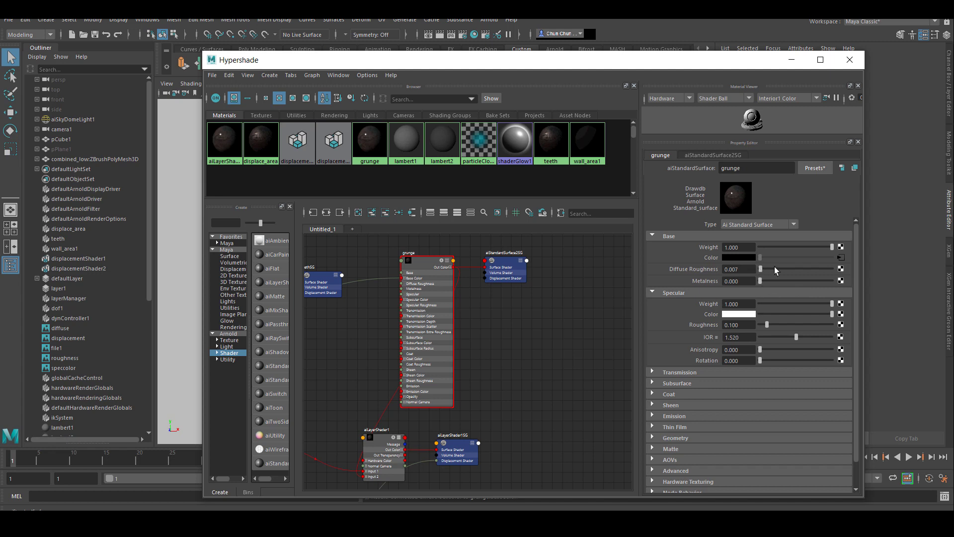
{"action": "left_click_drag", "start_coordinate": [798, 269], "coordinate": [778, 270]}
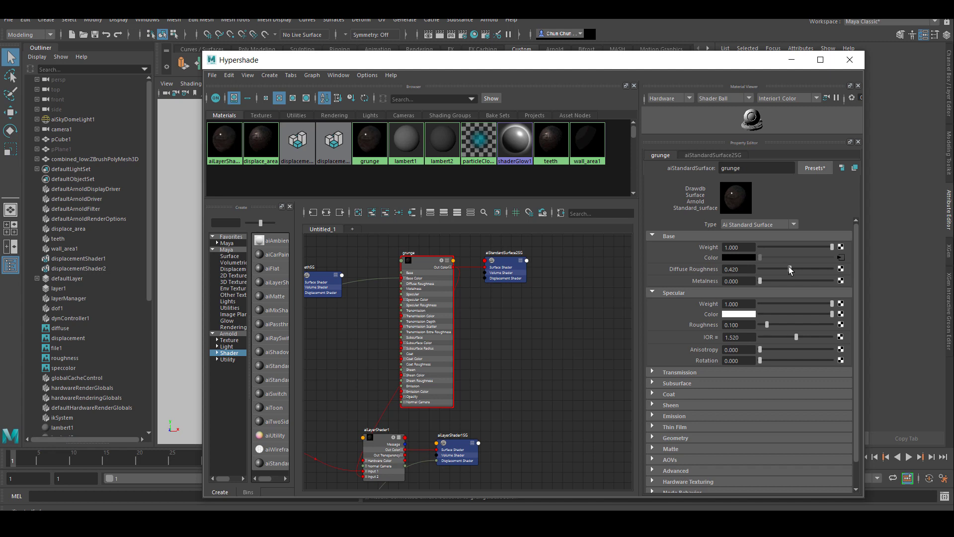
{"action": "left_click_drag", "start_coordinate": [788, 267], "coordinate": [787, 266]}
{"action": "left_click", "coordinate": [809, 315]}
Step: Connect the red channel of the roughness texture's Out Color to the grunge material's Specular Roughness
{"action": "middle_click_drag", "start_coordinate": [349, 374], "coordinate": [509, 348], "text": "alt"}
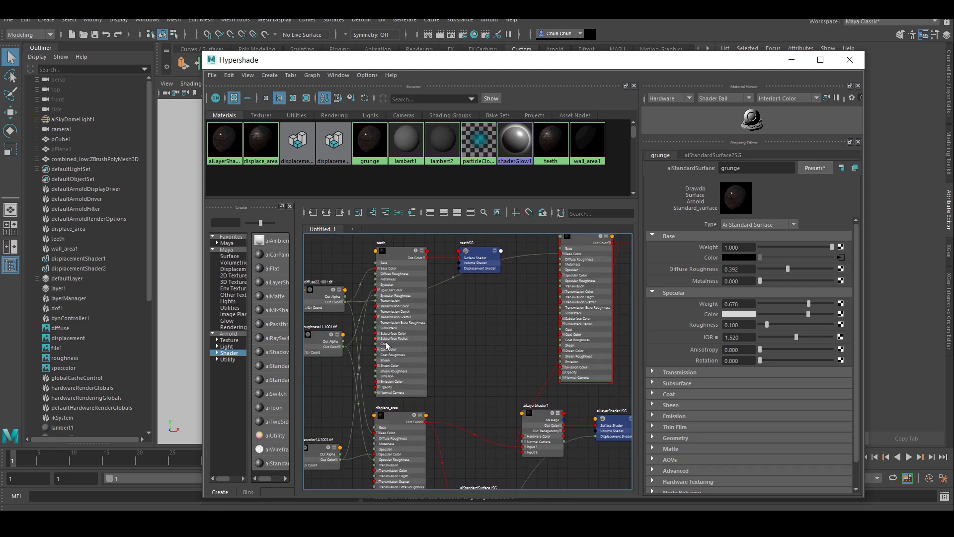
{"action": "left_click", "coordinate": [341, 350]}
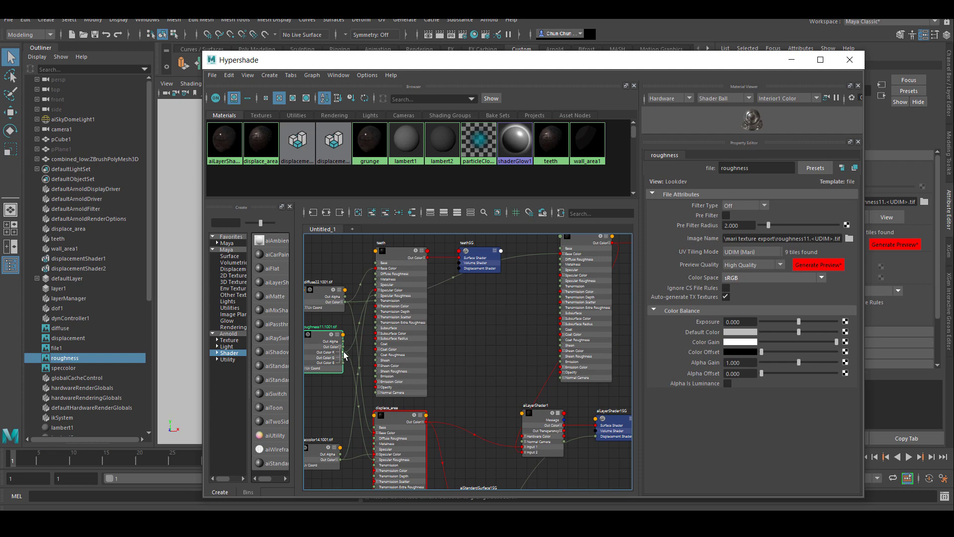
{"action": "left_click_drag", "start_coordinate": [343, 352], "coordinate": [562, 281]}
{"action": "scroll", "coordinate": [449, 347], "scroll_direction": "up", "scroll_amount": 3}
{"action": "middle_click_drag", "start_coordinate": [522, 339], "coordinate": [408, 385], "text": "alt"}
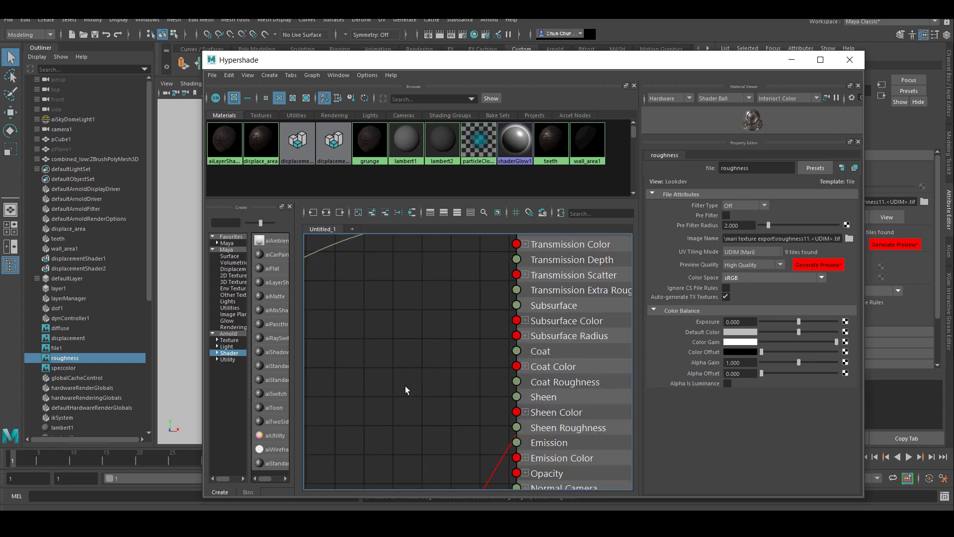
{"action": "scroll", "coordinate": [407, 385], "scroll_direction": "down", "scroll_amount": 3}
Step: Select the grunge material and slightly lower its specular weight
{"action": "left_click", "coordinate": [469, 285]}
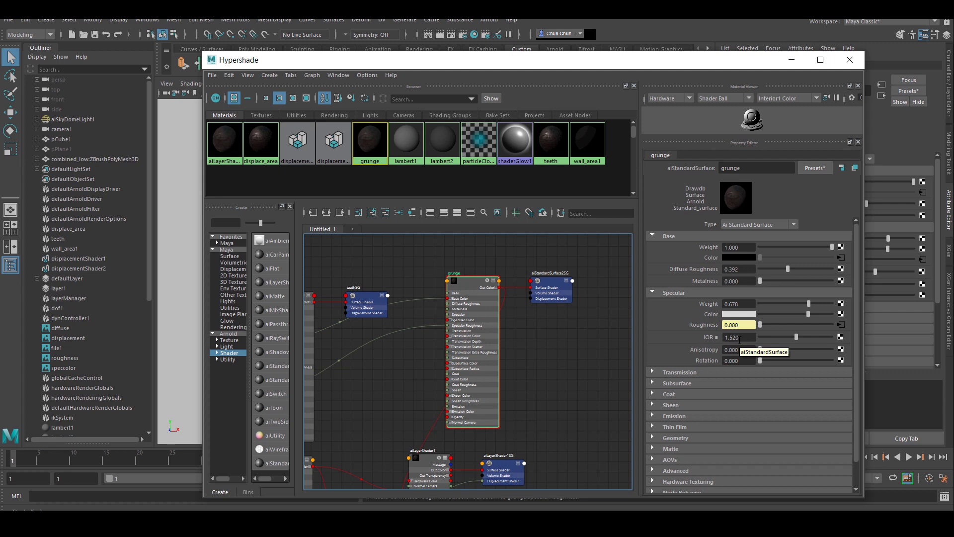
{"action": "left_click_drag", "start_coordinate": [475, 284], "coordinate": [477, 282]}
{"action": "left_click_drag", "start_coordinate": [743, 340], "coordinate": [684, 339]}
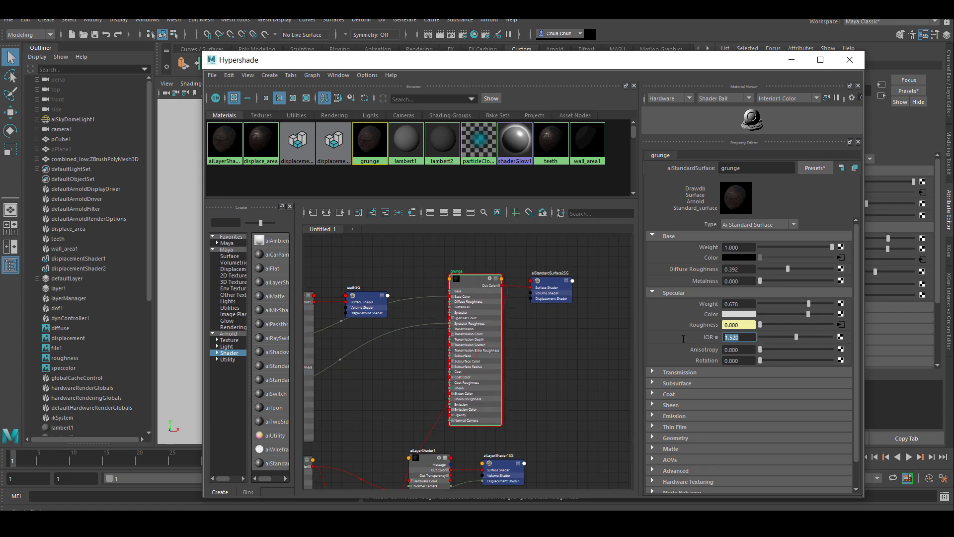
{"action": "left_click", "coordinate": [655, 342]}
{"action": "left_click_drag", "start_coordinate": [808, 306], "coordinate": [804, 313]}
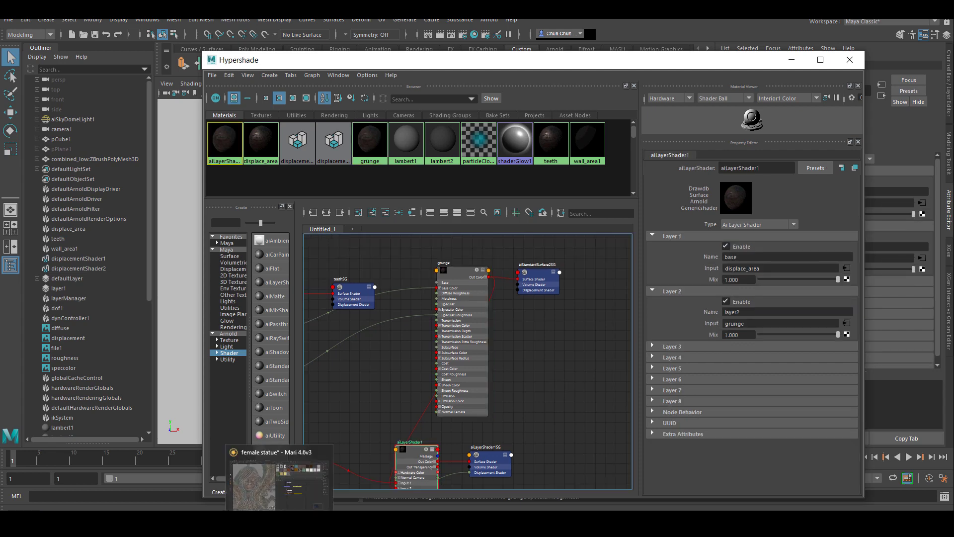
Step: Switch to Mari and examine the patina and rust mask radio transmitters in the node graph
{"action": "left_click", "coordinate": [277, 523]}
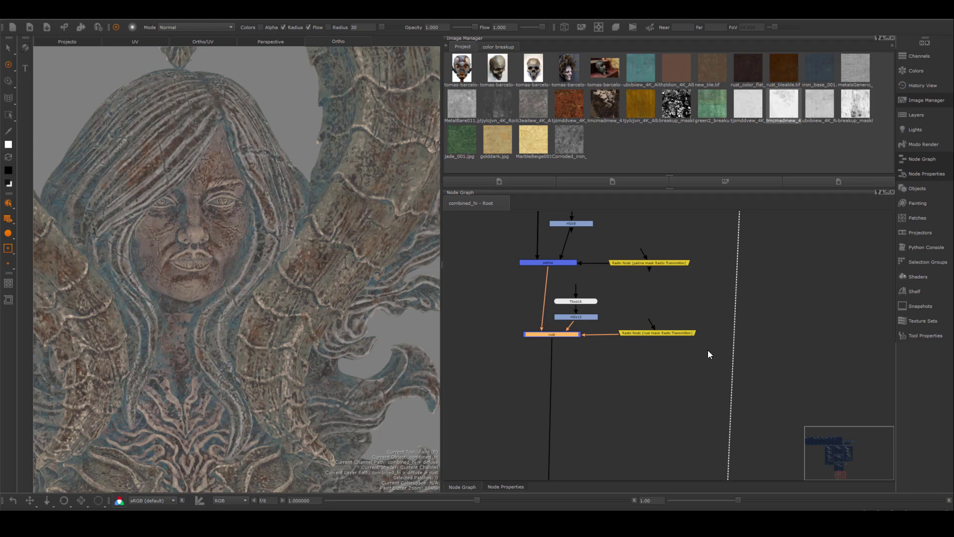
{"action": "middle_click_drag", "start_coordinate": [719, 381], "coordinate": [622, 377]}
{"action": "scroll", "coordinate": [573, 369], "scroll_direction": "down", "scroll_amount": 5}
{"action": "middle_click_drag", "start_coordinate": [704, 299], "coordinate": [691, 321]}
{"action": "middle_click_drag", "start_coordinate": [690, 274], "coordinate": [691, 407]}
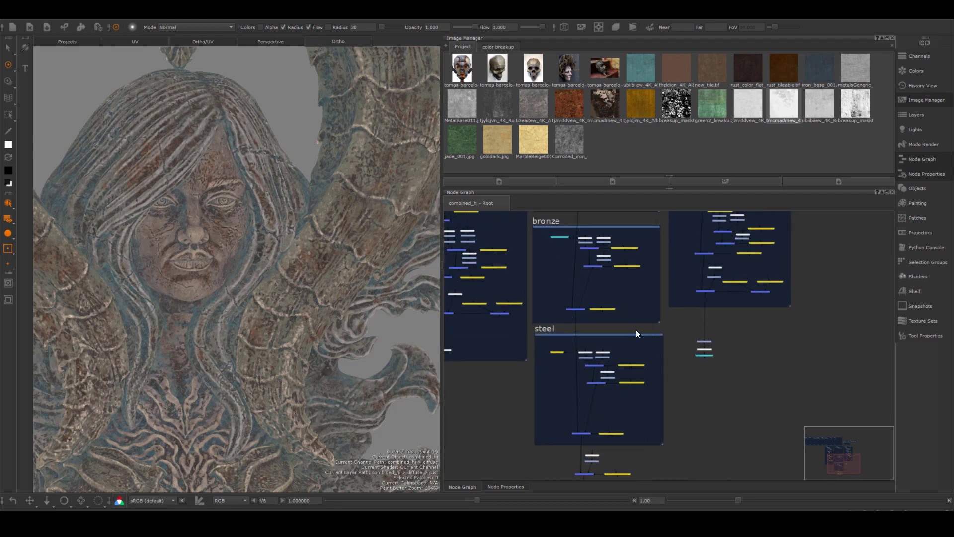
{"action": "middle_click_drag", "start_coordinate": [636, 330], "coordinate": [612, 359]}
{"action": "middle_click_drag", "start_coordinate": [571, 258], "coordinate": [618, 456]}
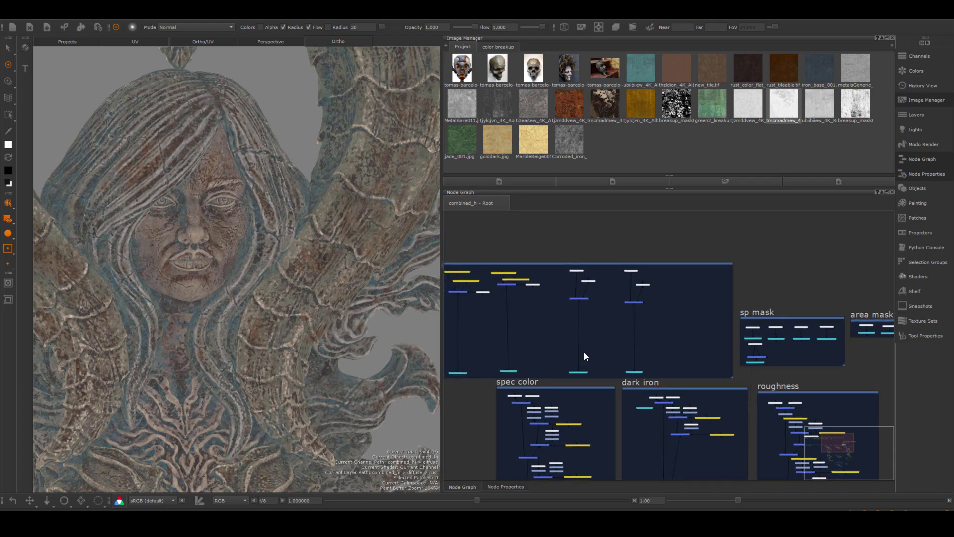
{"action": "scroll", "coordinate": [583, 352], "scroll_direction": "up", "scroll_amount": 6}
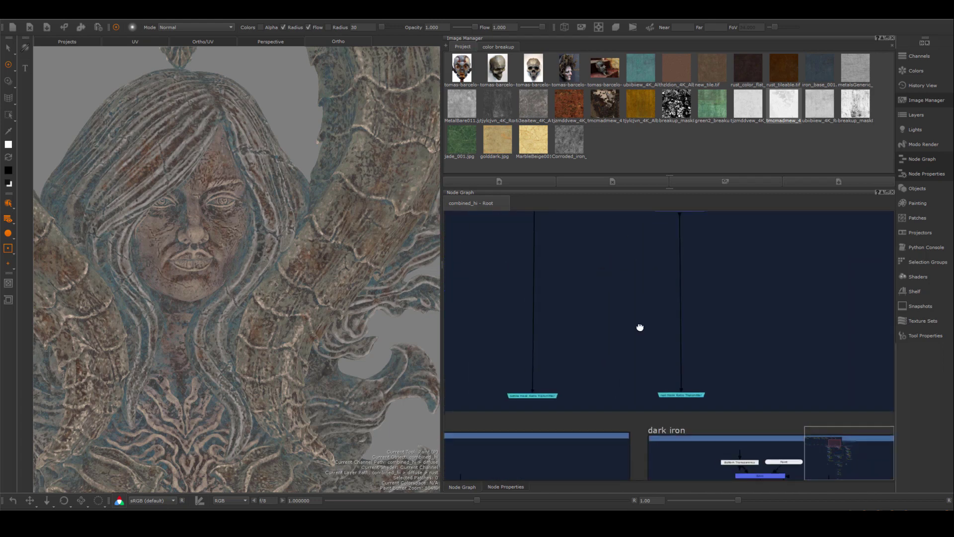
{"action": "scroll", "coordinate": [552, 389], "scroll_direction": "up", "scroll_amount": 3}
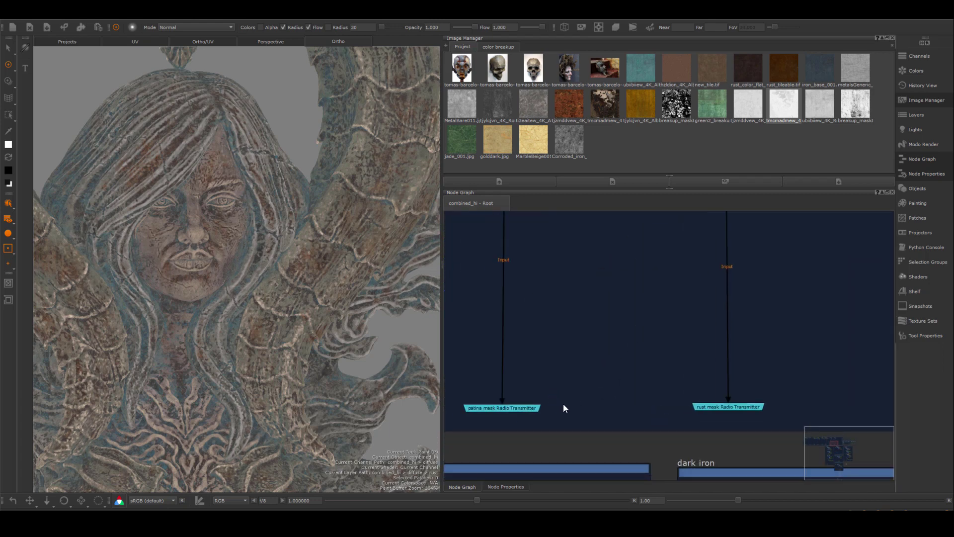
{"action": "scroll", "coordinate": [785, 345], "scroll_direction": "down", "scroll_amount": 4}
{"action": "middle_click_drag", "start_coordinate": [798, 276], "coordinate": [621, 362]}
{"action": "scroll", "coordinate": [625, 366], "scroll_direction": "down", "scroll_amount": 2}
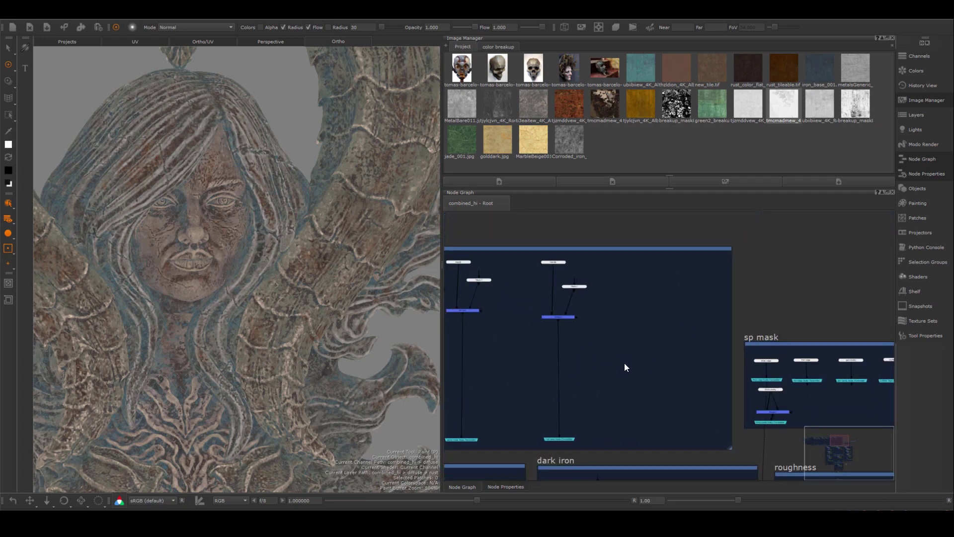
Step: Add a black 4096 x 4096, 8bit channel named mask_grunge with linear colorspace and scalar data enabled
{"action": "left_click", "coordinate": [919, 55]}
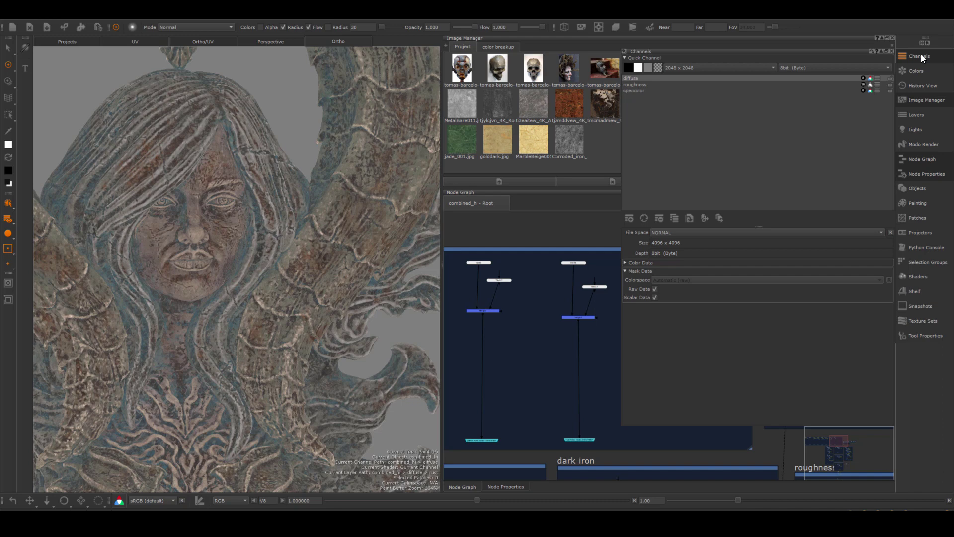
{"action": "left_click", "coordinate": [629, 218]}
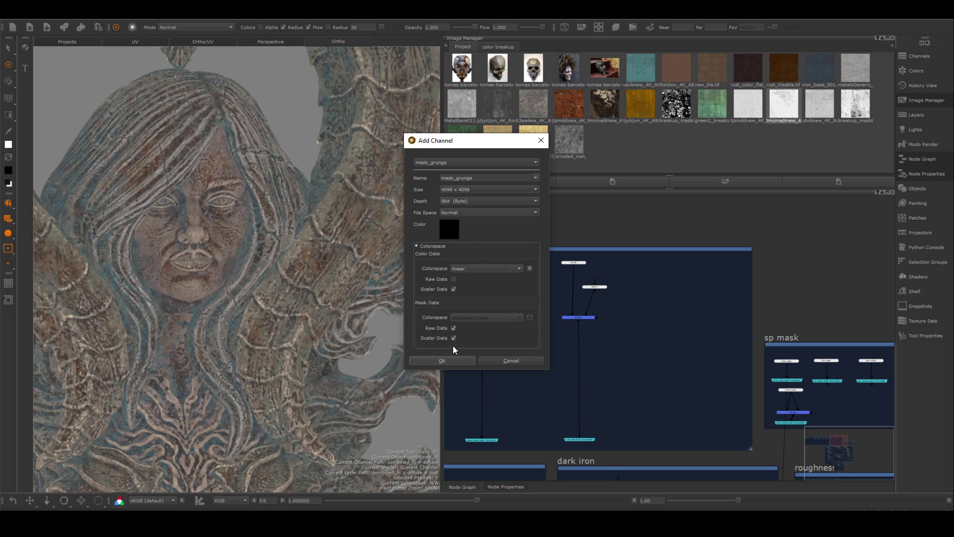
{"action": "left_click", "coordinate": [452, 359]}
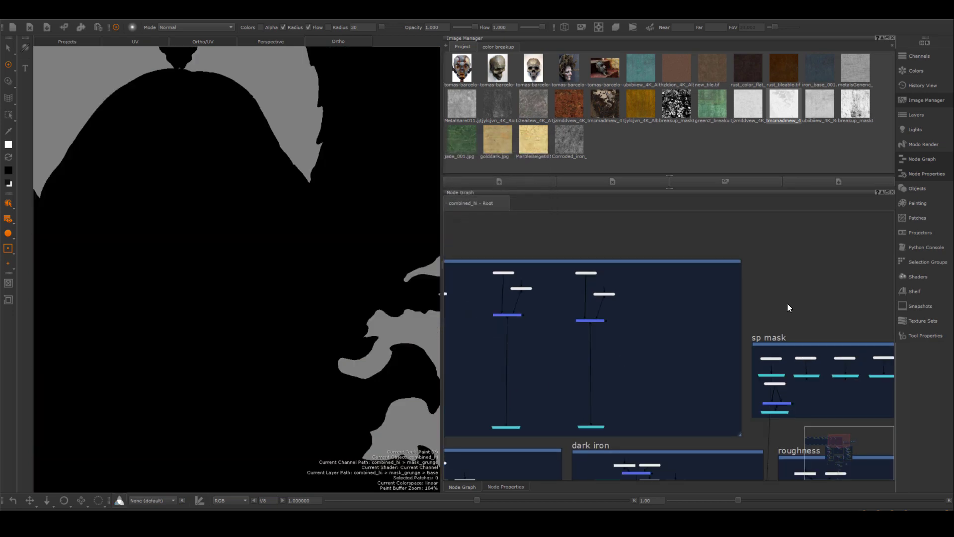
Step: Find the mask_grunge channel's nodes in the node graph and move them just above the sp mask group
{"action": "scroll", "coordinate": [787, 303], "scroll_direction": "down", "scroll_amount": 1}
{"action": "middle_click_drag", "start_coordinate": [822, 308], "coordinate": [742, 302]}
{"action": "scroll", "coordinate": [742, 302], "scroll_direction": "down", "scroll_amount": 1}
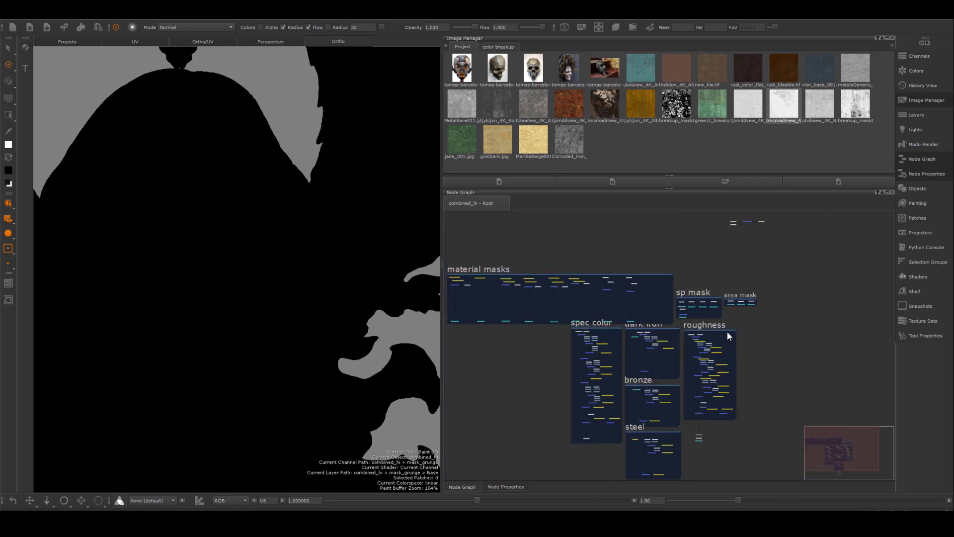
{"action": "scroll", "coordinate": [727, 332], "scroll_direction": "down", "scroll_amount": 3}
{"action": "middle_click_drag", "start_coordinate": [733, 271], "coordinate": [729, 327]}
{"action": "scroll", "coordinate": [728, 327], "scroll_direction": "up", "scroll_amount": 4}
{"action": "left_click_drag", "start_coordinate": [813, 336], "coordinate": [698, 257]}
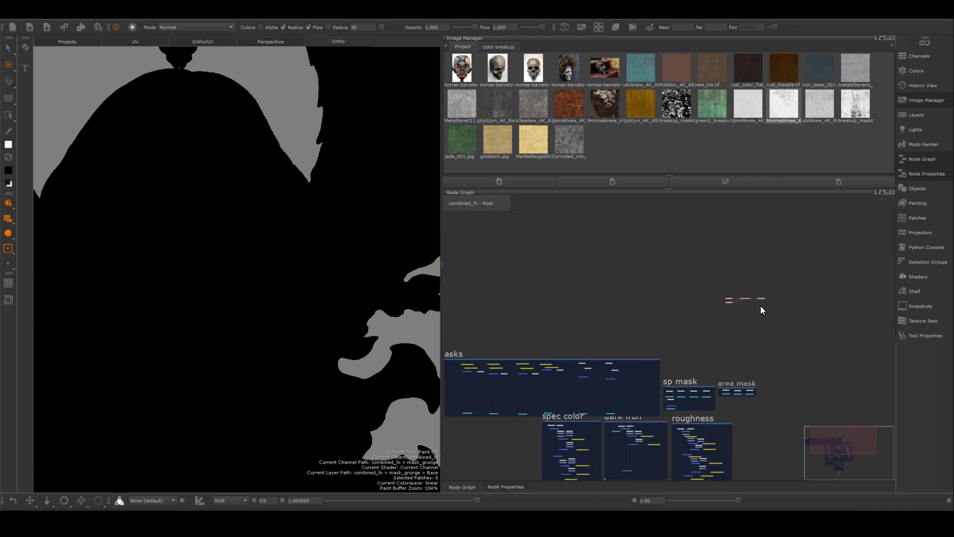
{"action": "left_click_drag", "start_coordinate": [746, 299], "coordinate": [693, 349]}
{"action": "scroll", "coordinate": [692, 345], "scroll_direction": "up", "scroll_amount": 8}
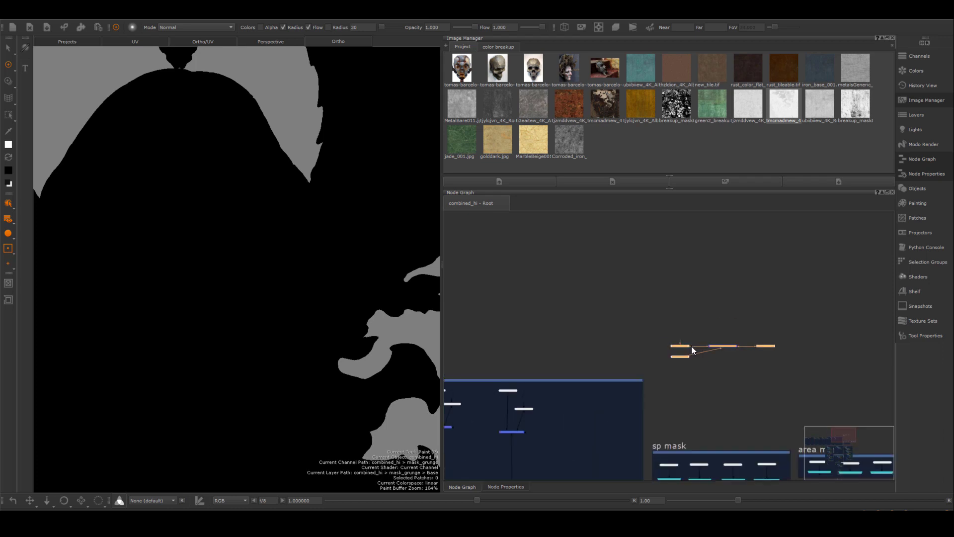
{"action": "middle_click_drag", "start_coordinate": [733, 405], "coordinate": [643, 308]}
{"action": "middle_click_drag", "start_coordinate": [618, 270], "coordinate": [594, 289]}
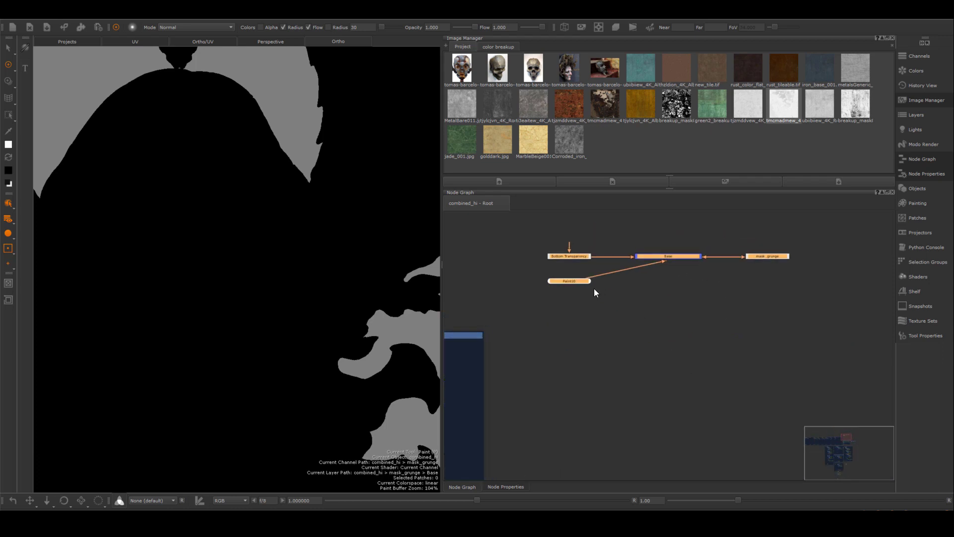
Step: Arrange the mask_grunge nodes vertically, with Bottom Transparency and the paint node above the Base merge and the channel node well below
{"action": "left_click", "coordinate": [576, 264]}
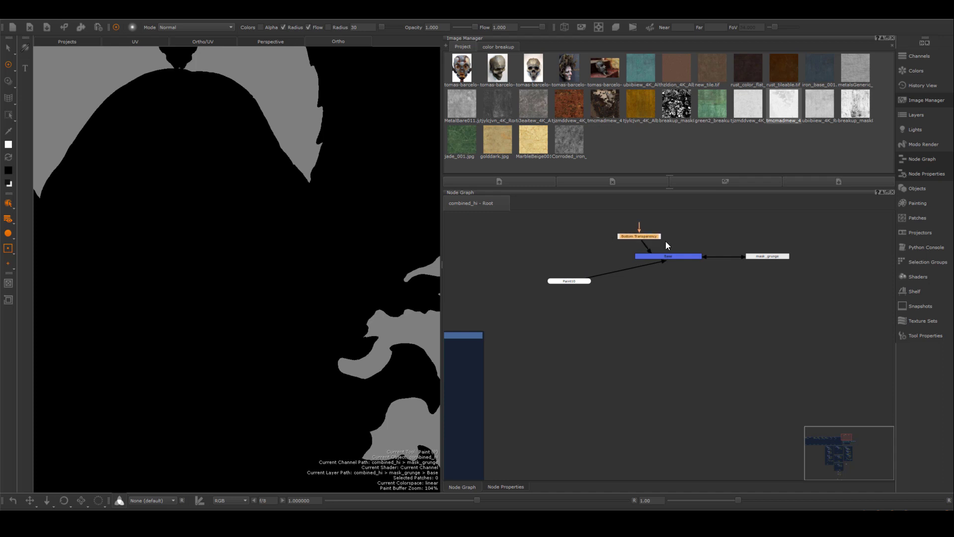
{"action": "left_click_drag", "start_coordinate": [767, 258], "coordinate": [668, 366]}
{"action": "middle_click_drag", "start_coordinate": [615, 395], "coordinate": [595, 530]}
{"action": "mouse_move", "coordinate": [565, 322]}
{"action": "left_mouse_down"}
{"action": "mouse_move", "coordinate": [654, 316]}
{"action": "mouse_move", "coordinate": [684, 272]}
{"action": "left_mouse_up"}
{"action": "scroll", "coordinate": [735, 346], "scroll_direction": "down", "scroll_amount": 1}
{"action": "middle_click_drag", "start_coordinate": [718, 363], "coordinate": [692, 308]}
{"action": "left_click", "coordinate": [686, 336]}
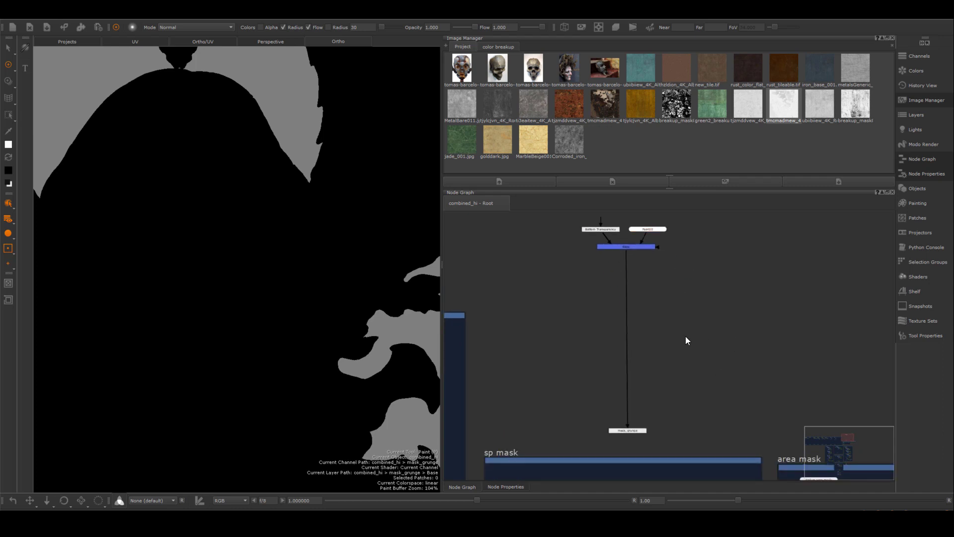
Step: Insert a Merge node into the connection between the Base merge and the mask_grunge channel node
{"action": "key", "text": "m"}
{"action": "left_click_drag", "start_coordinate": [645, 302], "coordinate": [642, 310]}
{"action": "left_click", "coordinate": [664, 285]}
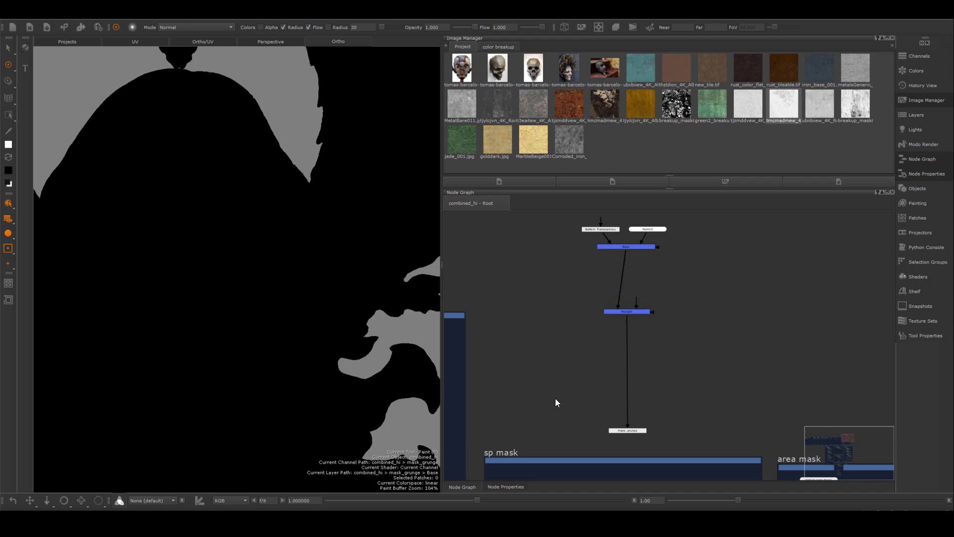
Step: Create a Radio Node connected to the rust mask Radio Transmitter, feed it into the new Merge node, and tidy their placement
{"action": "middle_click_drag", "start_coordinate": [556, 398], "coordinate": [711, 268]}
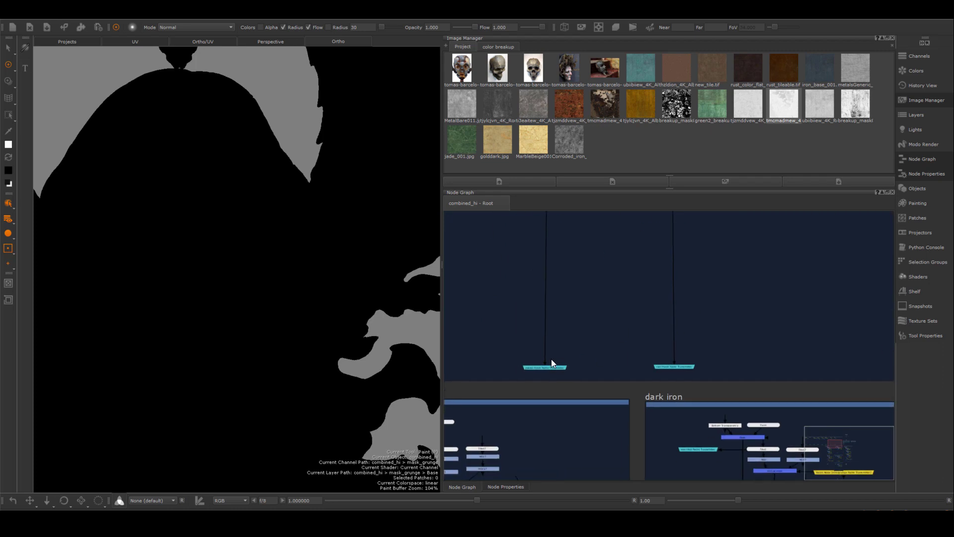
{"action": "middle_click_drag", "start_coordinate": [795, 247], "coordinate": [690, 319]}
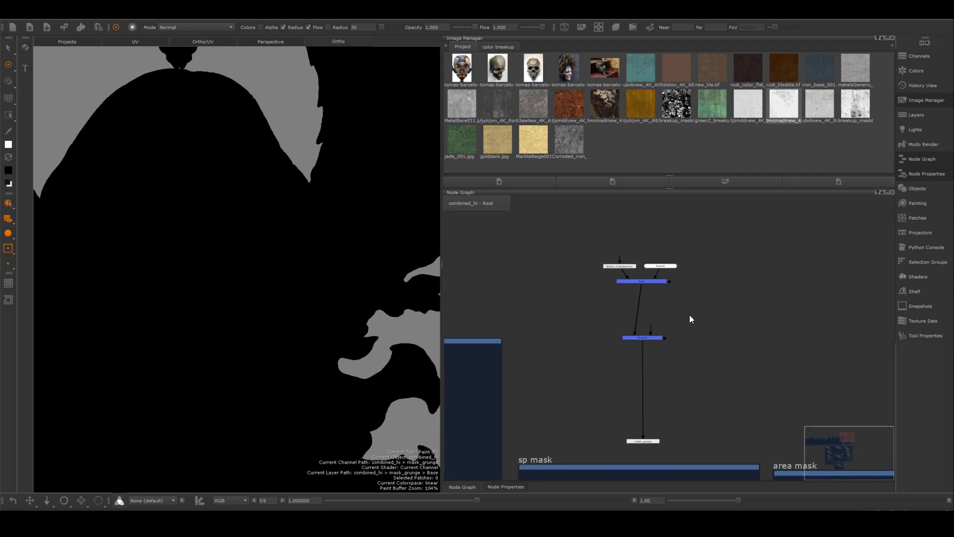
{"action": "key", "text": "Tab"}
{"action": "type", "text": "rad"}
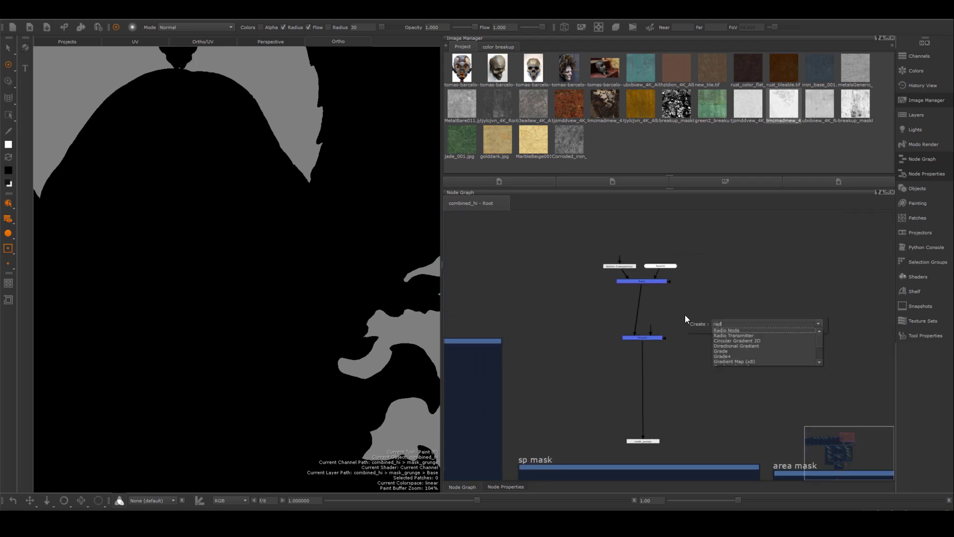
{"action": "left_click", "coordinate": [715, 330]}
{"action": "right_click", "coordinate": [705, 318]}
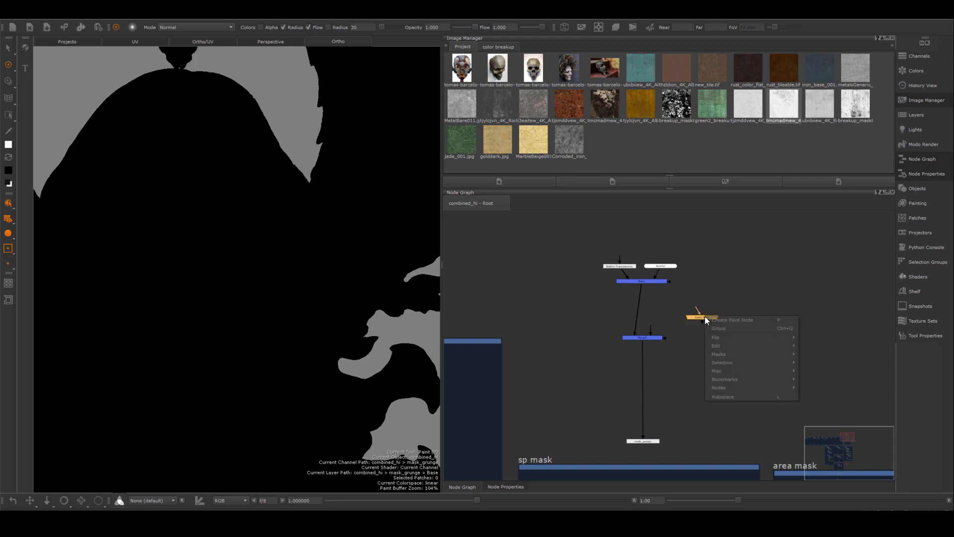
{"action": "mouse_move", "coordinate": [735, 371]}
{"action": "left_click", "coordinate": [841, 379]}
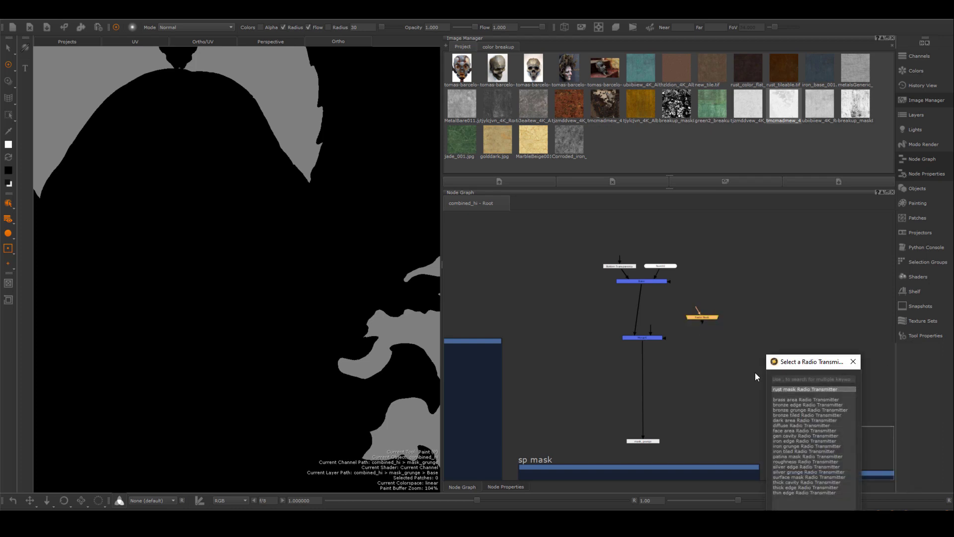
{"action": "left_click", "coordinate": [786, 391]}
{"action": "left_click_drag", "start_coordinate": [711, 316], "coordinate": [669, 302]}
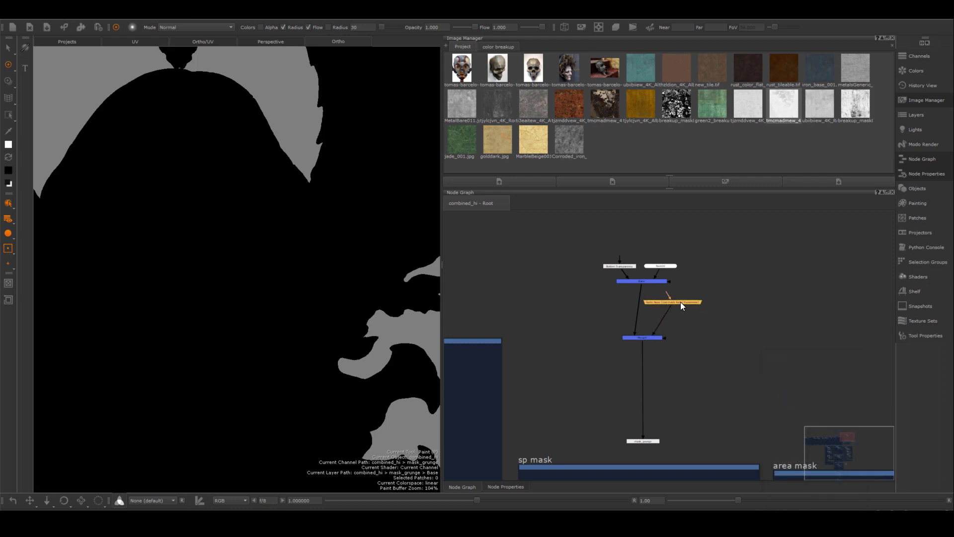
{"action": "left_click_drag", "start_coordinate": [655, 337], "coordinate": [659, 313]}
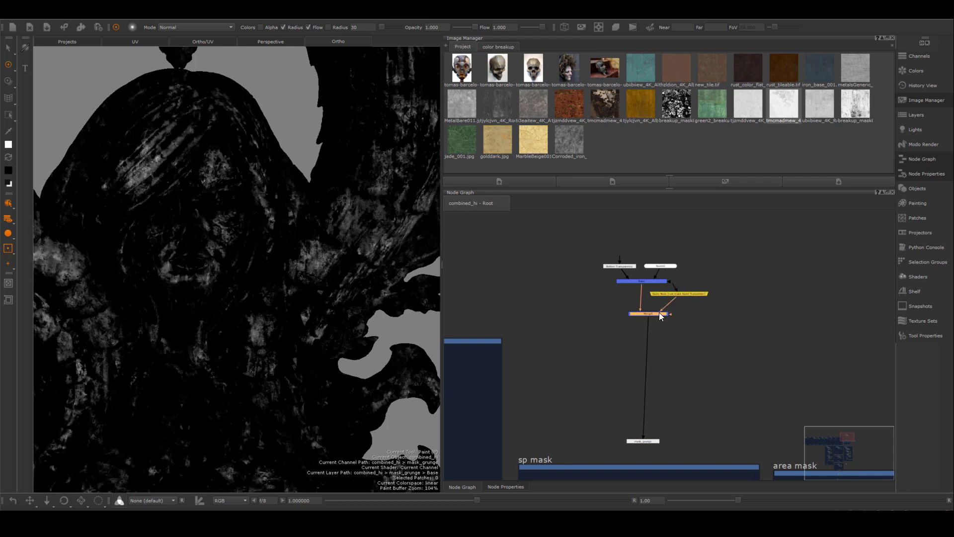
{"action": "left_click", "coordinate": [688, 368]}
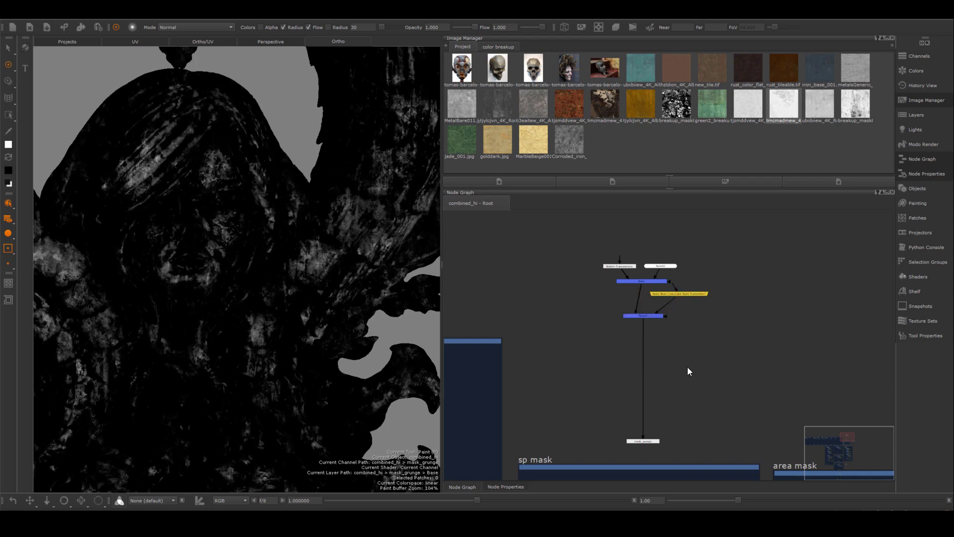
Step: Insert a second Merge node below the first one and create another Radio Node beside it
{"action": "key", "text": "m"}
{"action": "left_click", "coordinate": [654, 369]}
{"action": "key", "text": "Tab"}
{"action": "type", "text": "ad"}
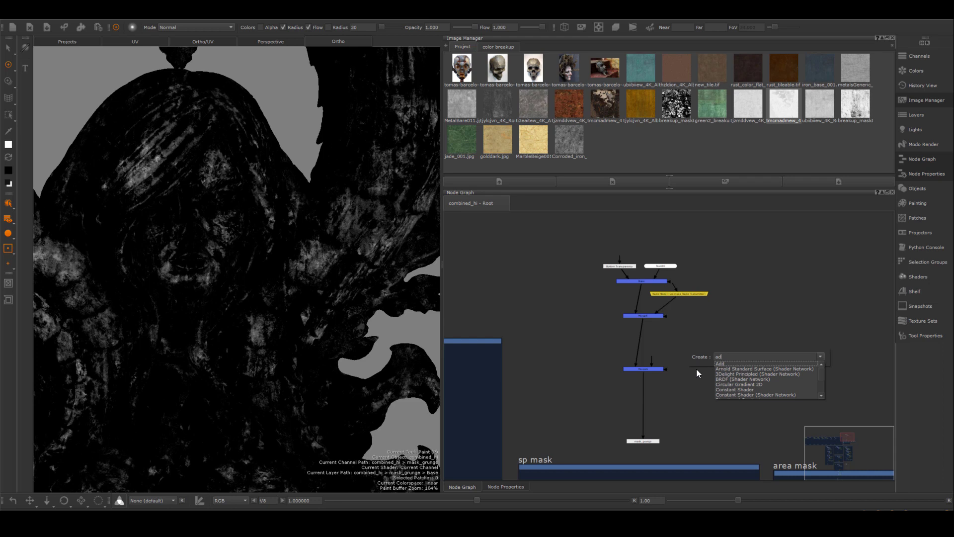
{"action": "key", "text": "BackSpace"}
{"action": "key", "text": "BackSpace"}
{"action": "type", "text": "ra"}
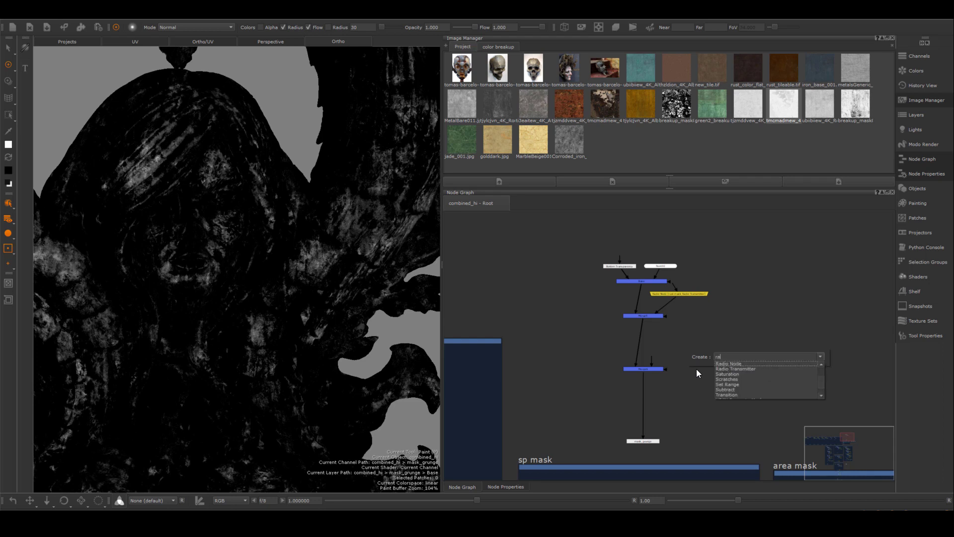
{"action": "type", "text": "dio Node"}
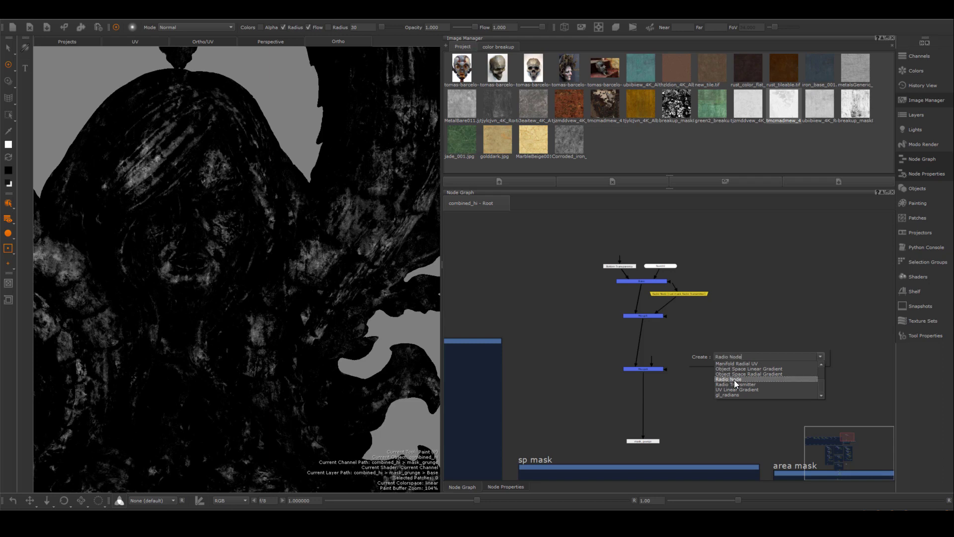
{"action": "left_click", "coordinate": [734, 380]}
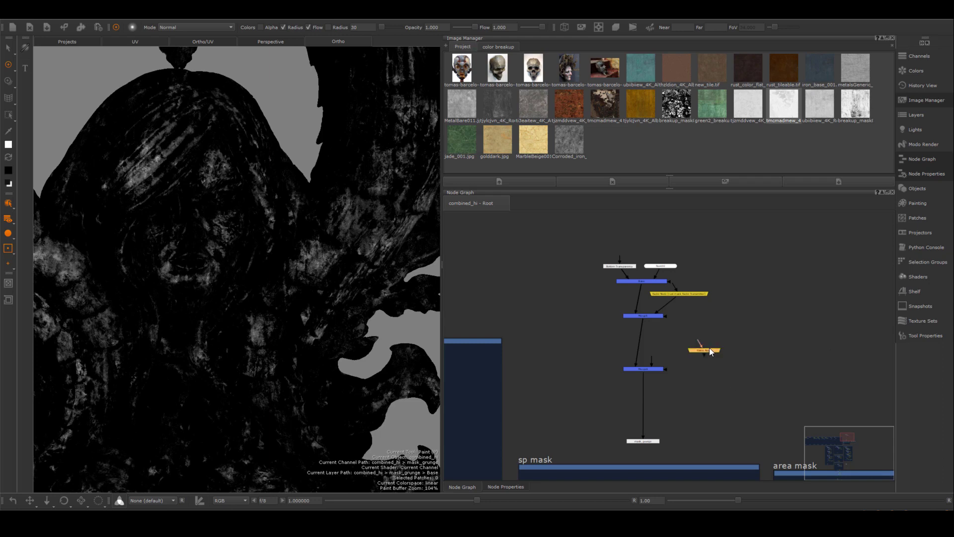
Step: Connect the new Radio Node to the patina mask Radio Transmitter and feed it into the lower Merge node
{"action": "right_click", "coordinate": [709, 349]}
{"action": "mouse_move", "coordinate": [747, 407]}
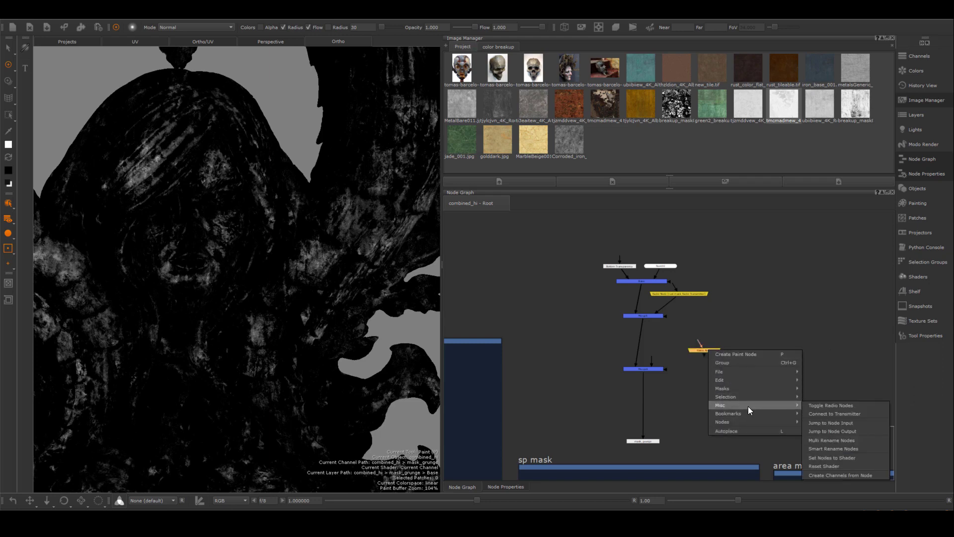
{"action": "left_click", "coordinate": [822, 413]}
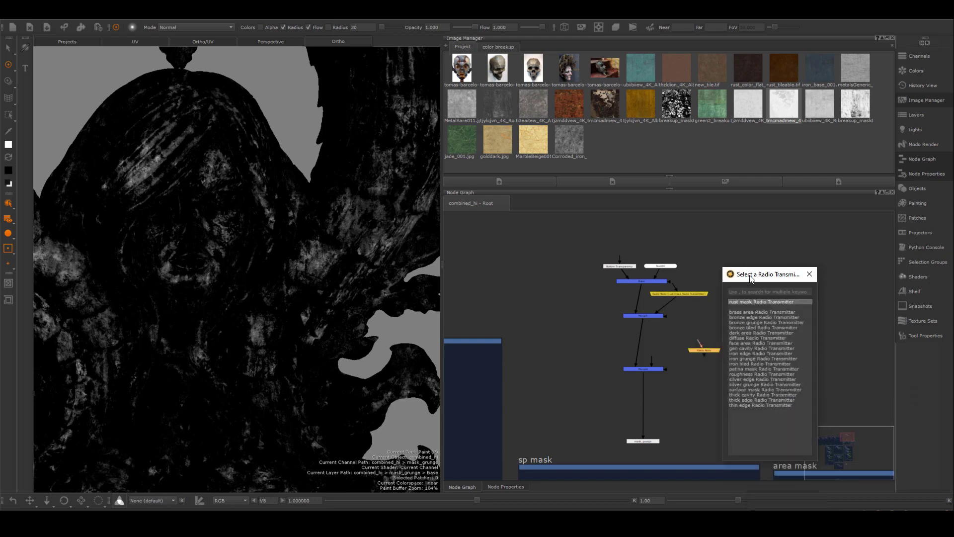
{"action": "left_click", "coordinate": [741, 368]}
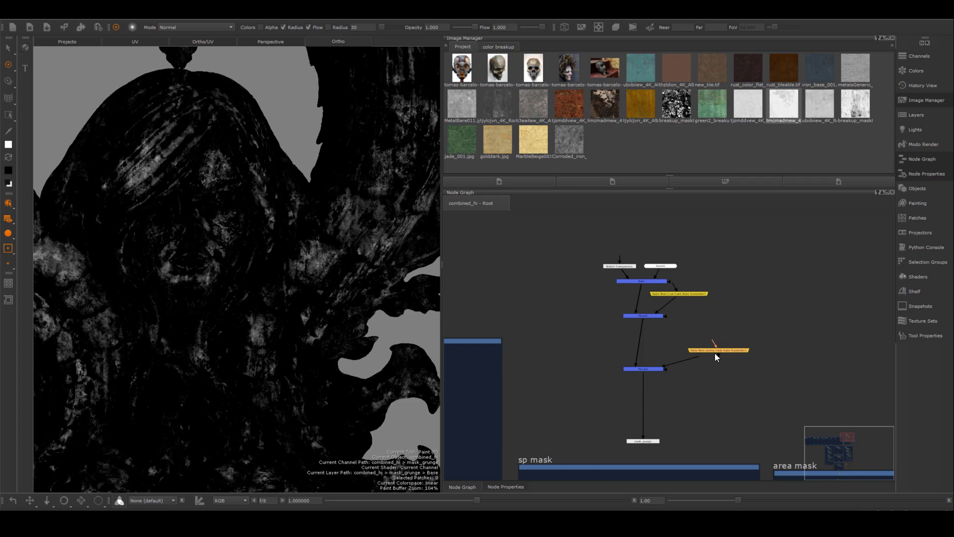
{"action": "left_click_drag", "start_coordinate": [725, 348], "coordinate": [690, 334]}
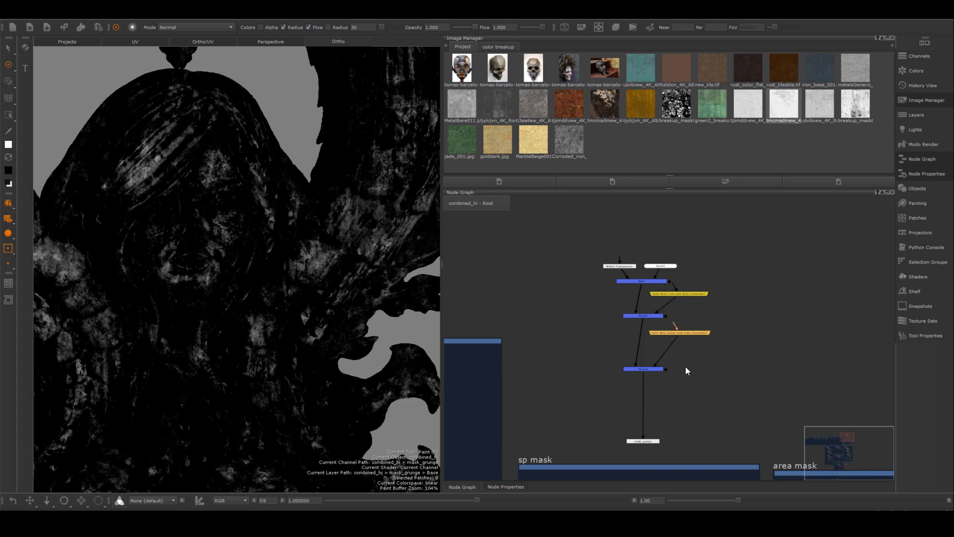
Step: Set the lower Merge node's mode to Screen and move the mask_grunge channel node up closer beneath it
{"action": "left_click", "coordinate": [654, 369]}
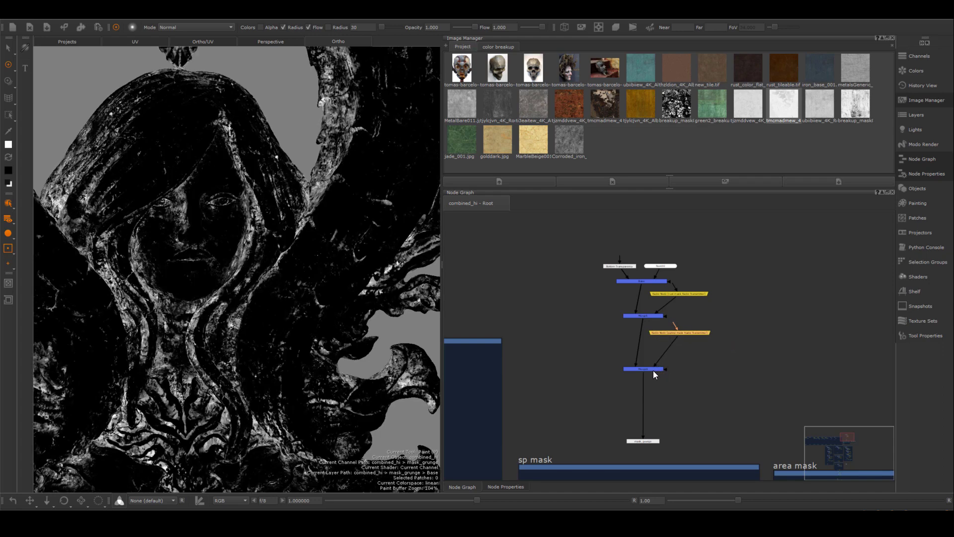
{"action": "double_click", "coordinate": [654, 369]}
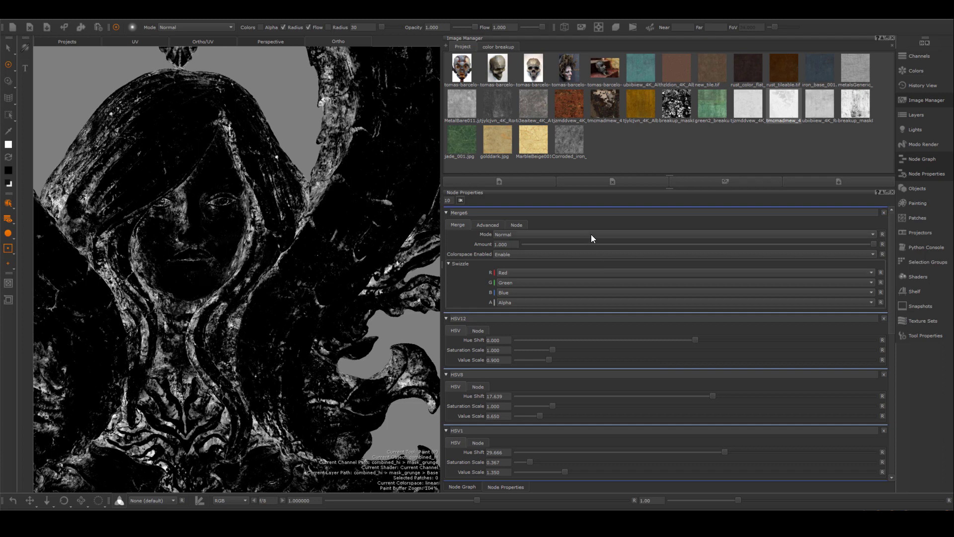
{"action": "left_click", "coordinate": [592, 234]}
{"action": "mouse_move", "coordinate": [657, 269]}
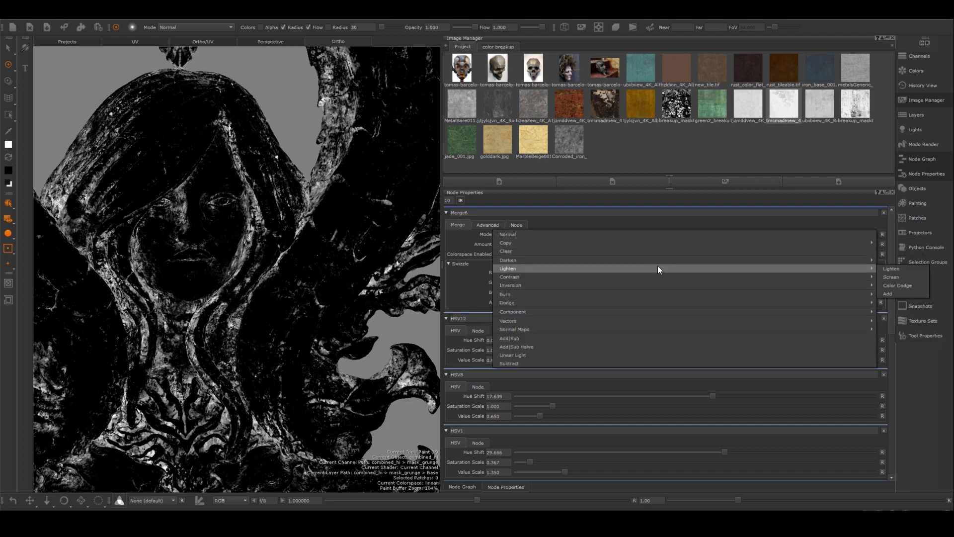
{"action": "left_click", "coordinate": [889, 278]}
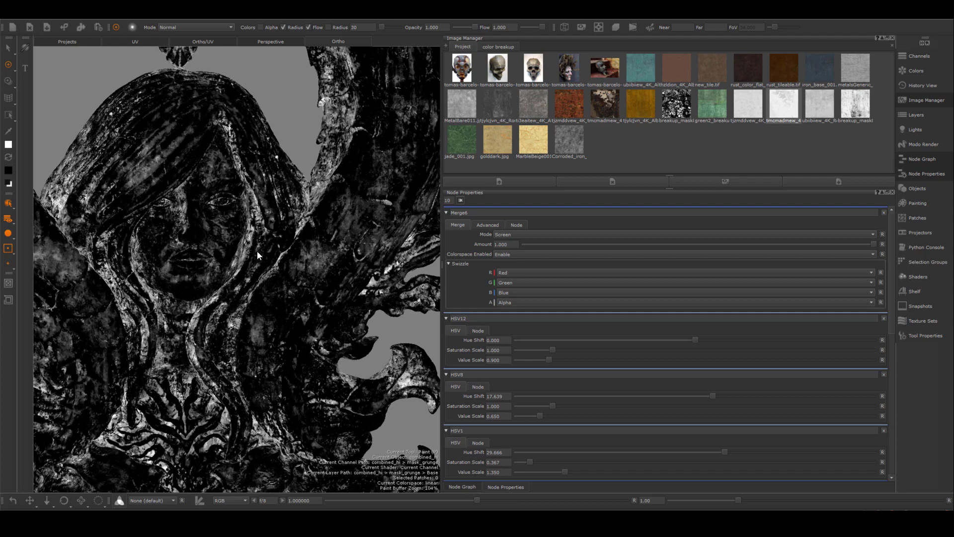
{"action": "left_click", "coordinate": [464, 487]}
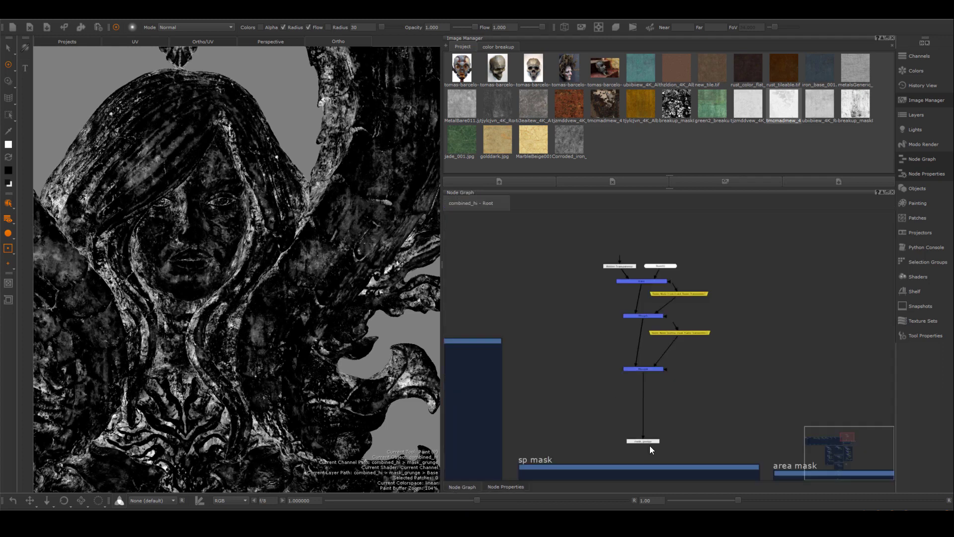
{"action": "left_click_drag", "start_coordinate": [654, 440], "coordinate": [654, 394]}
Step: Export all patches of the mask_grunge channel flattened, using the file name template maskgrunge.$UDIM.tif
{"action": "left_click", "coordinate": [918, 56]}
{"action": "right_click", "coordinate": [682, 83]}
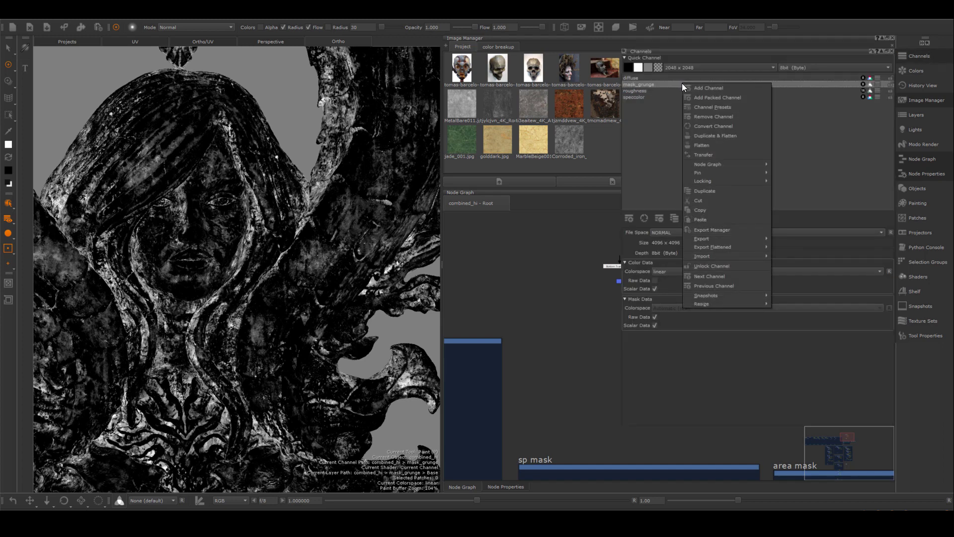
{"action": "mouse_move", "coordinate": [736, 247]}
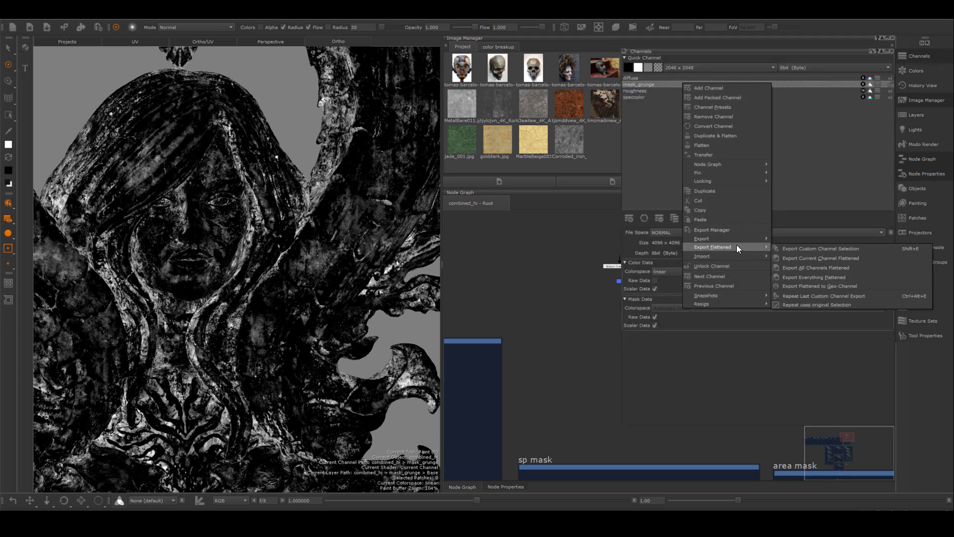
{"action": "left_click", "coordinate": [801, 258]}
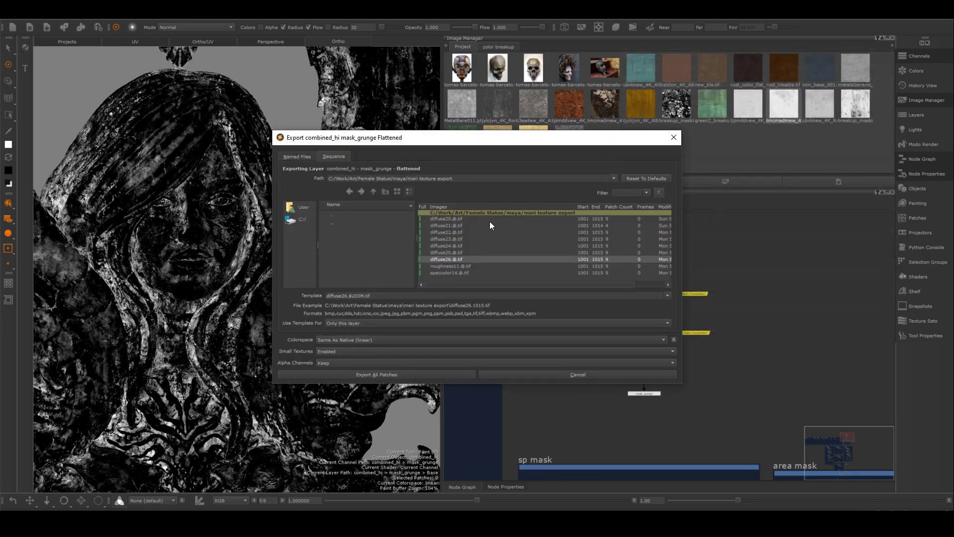
{"action": "double_click", "coordinate": [346, 295]}
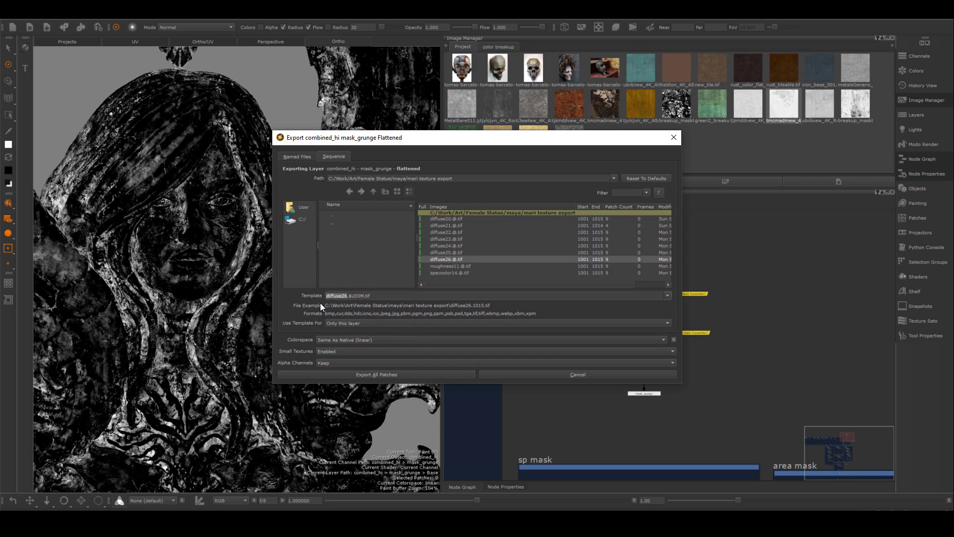
{"action": "type", "text": "maskgrunge"}
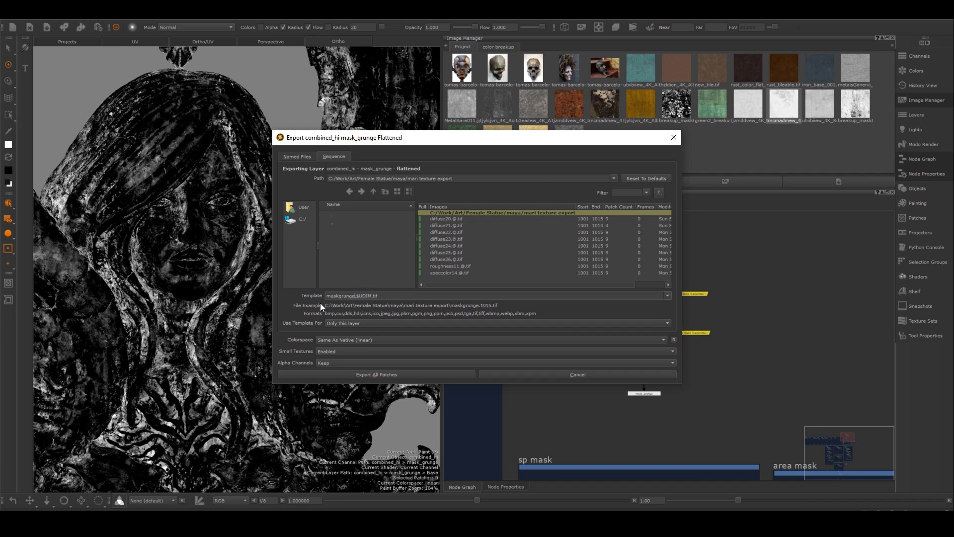
{"action": "left_click", "coordinate": [375, 374]}
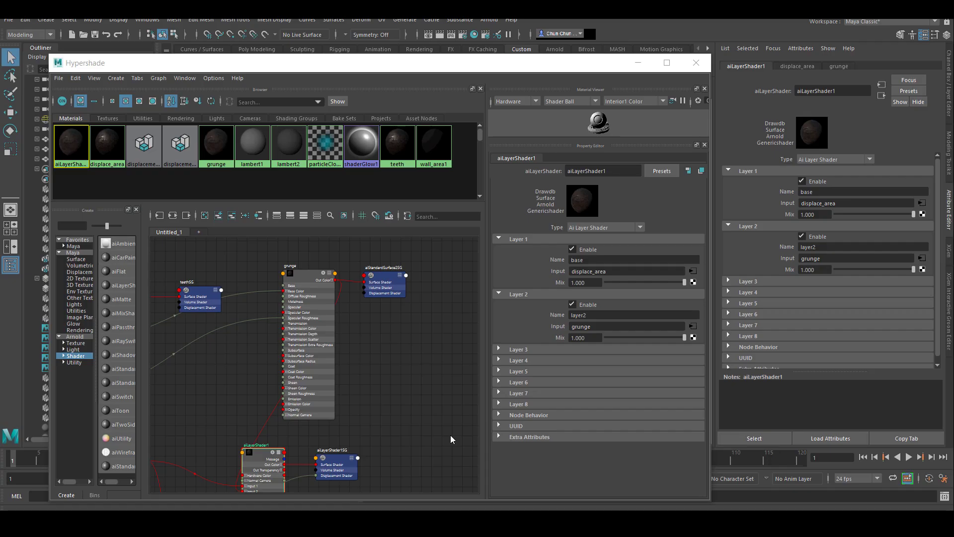
Step: Map a new File texture to the Layer 2 mix of aiLayerShader1 and set its filter type to Off
{"action": "scroll", "coordinate": [392, 388], "scroll_direction": "down", "scroll_amount": 4}
{"action": "middle_click_drag", "start_coordinate": [396, 406], "coordinate": [392, 338], "text": "alt"}
{"action": "scroll", "coordinate": [392, 368], "scroll_direction": "up", "scroll_amount": 4}
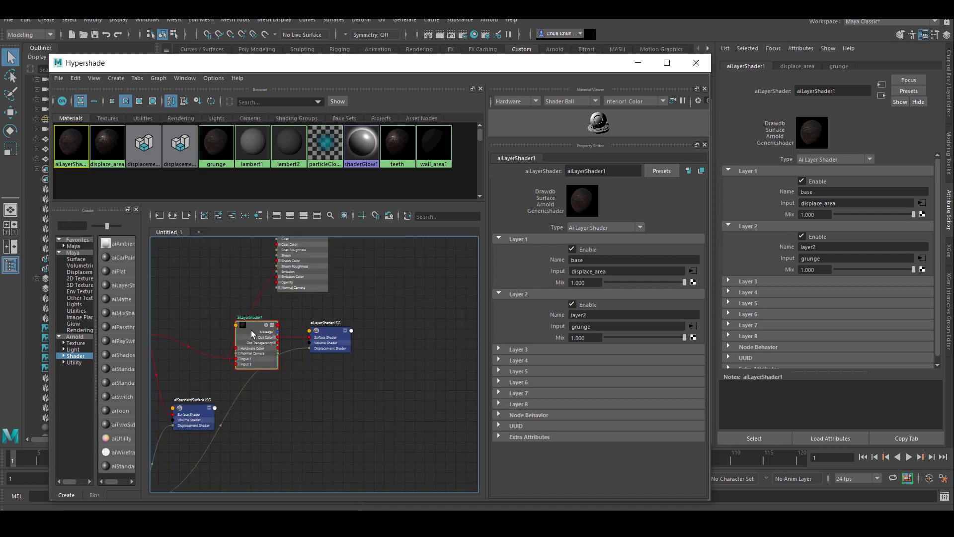
{"action": "left_click", "coordinate": [693, 338]}
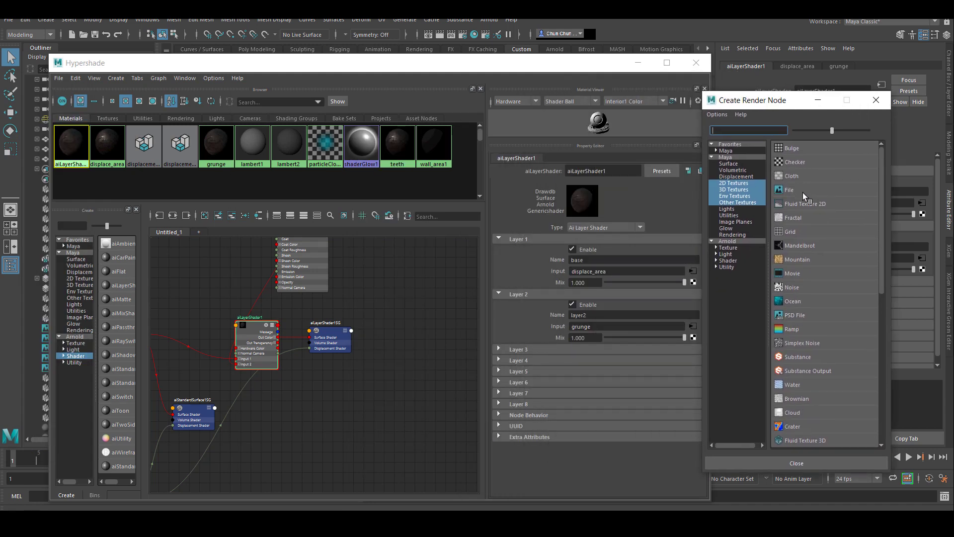
{"action": "left_click", "coordinate": [803, 192]}
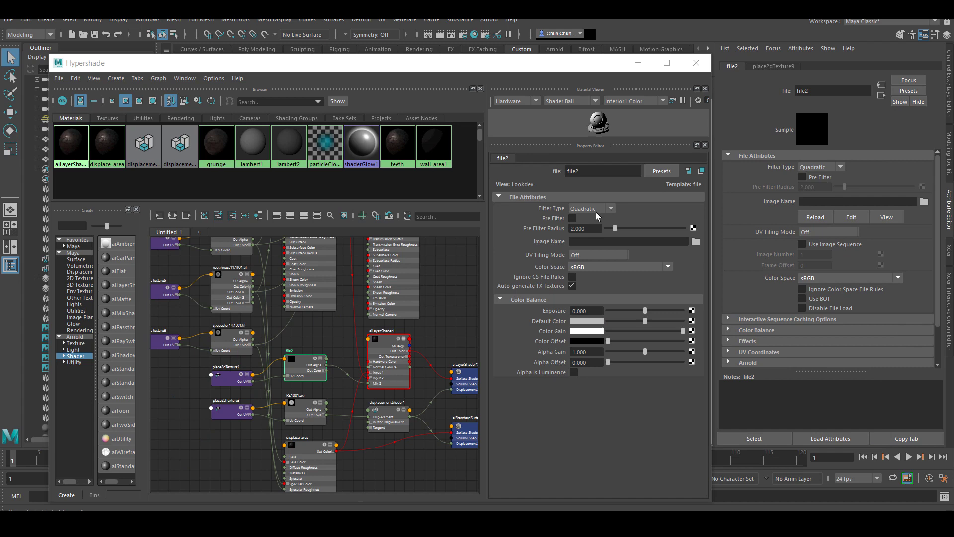
{"action": "left_click", "coordinate": [593, 210]}
{"action": "left_click", "coordinate": [590, 217]}
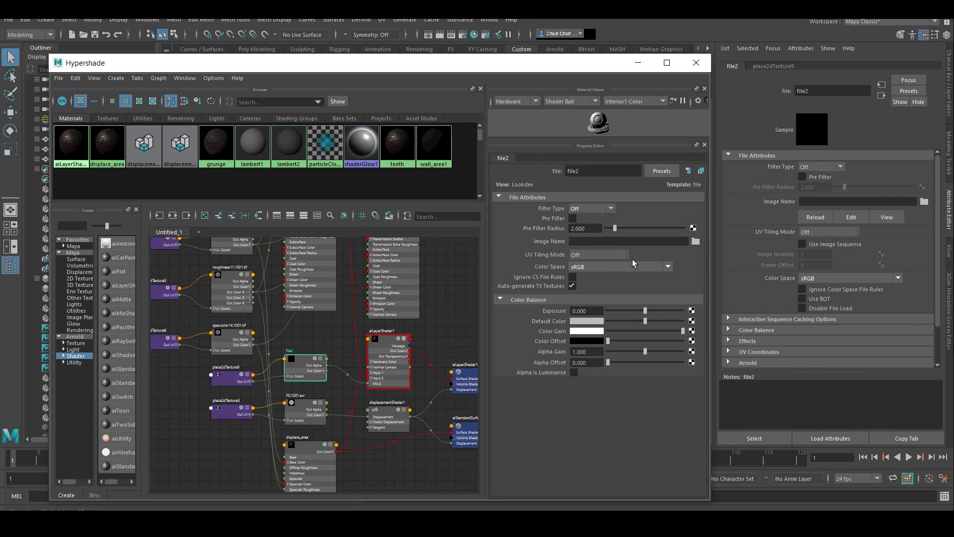
Step: Load maskgrunge.1001.tif into the new file texture and set its UV tiling mode to UDIM (Mari)
{"action": "left_click", "coordinate": [694, 242]}
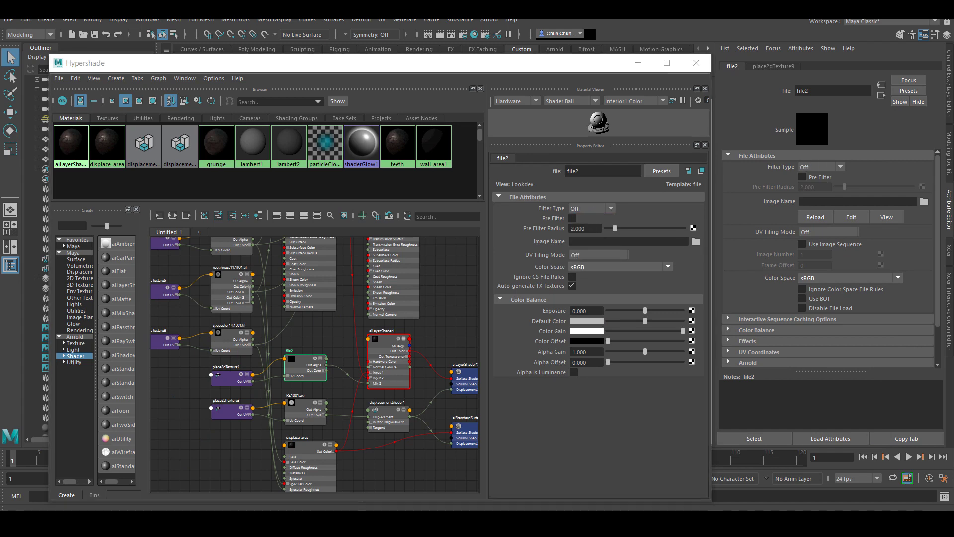
{"action": "scroll", "coordinate": [282, 237], "scroll_direction": "up", "scroll_amount": 2}
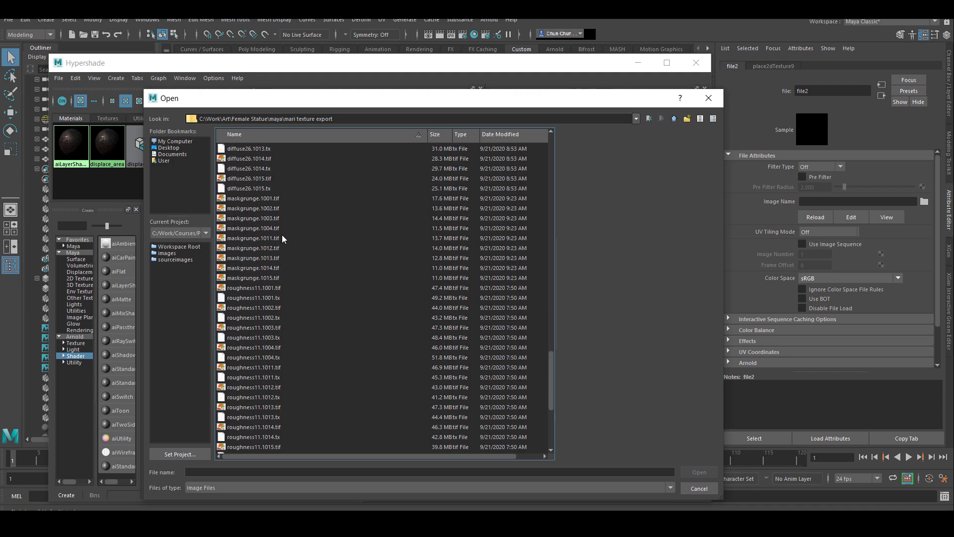
{"action": "key", "text": "m"}
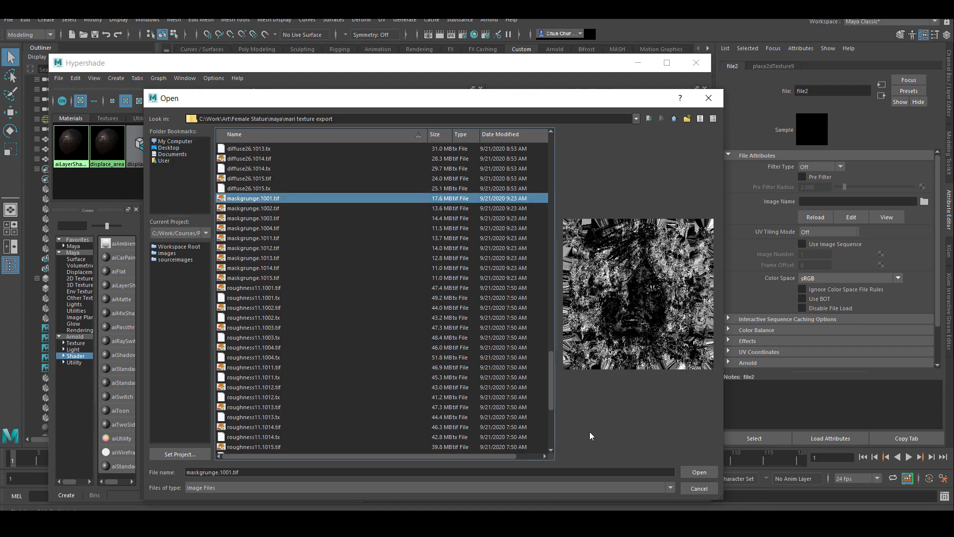
{"action": "left_click", "coordinate": [705, 473]}
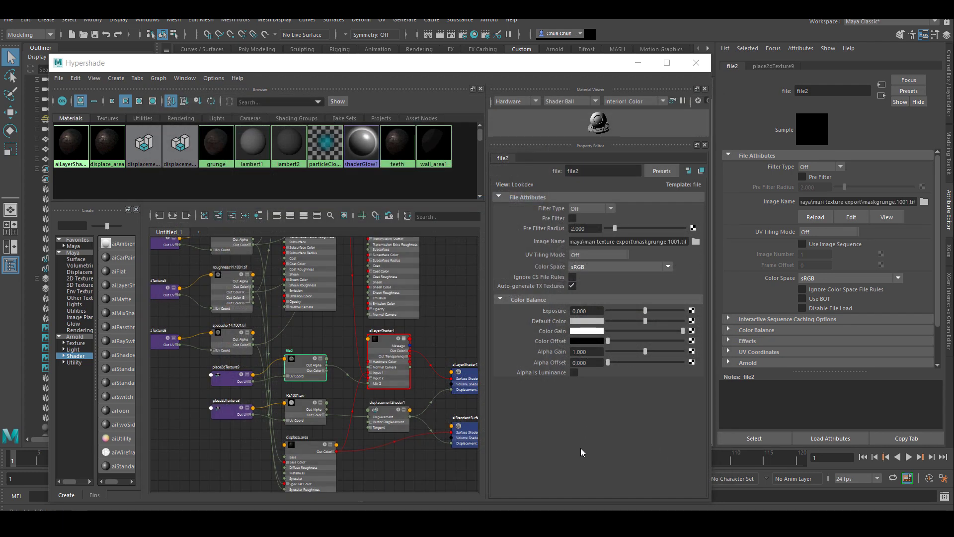
{"action": "left_click", "coordinate": [616, 255]}
{"action": "left_click", "coordinate": [581, 296]}
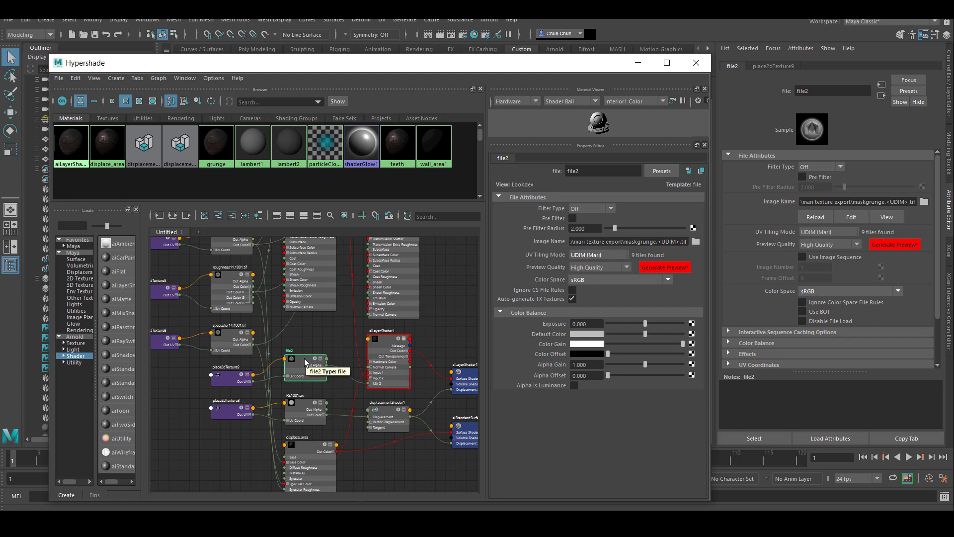
Step: Rename the mask's file texture node to grunge_mask
{"action": "double_click", "coordinate": [596, 171]}
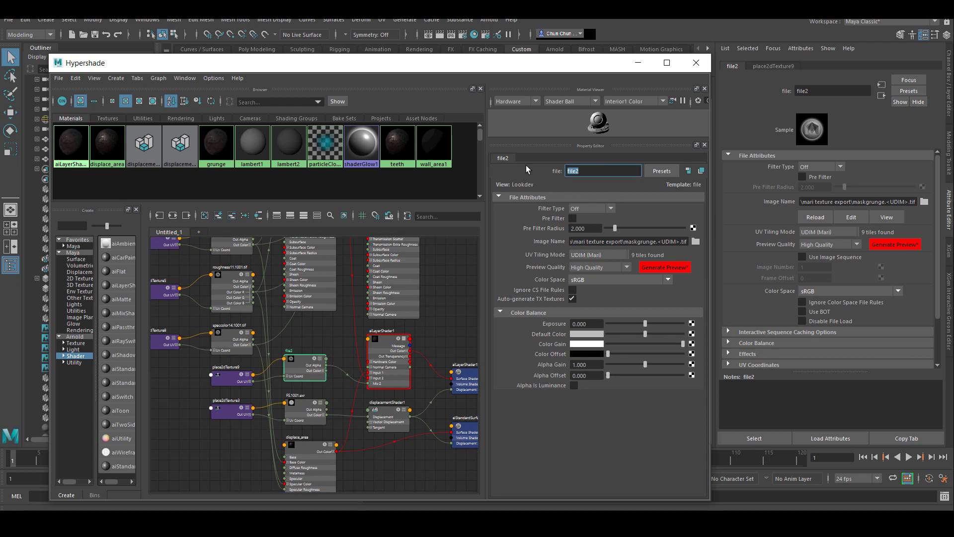
{"action": "type", "text": "grunge mask"}
{"action": "key", "text": "Return"}
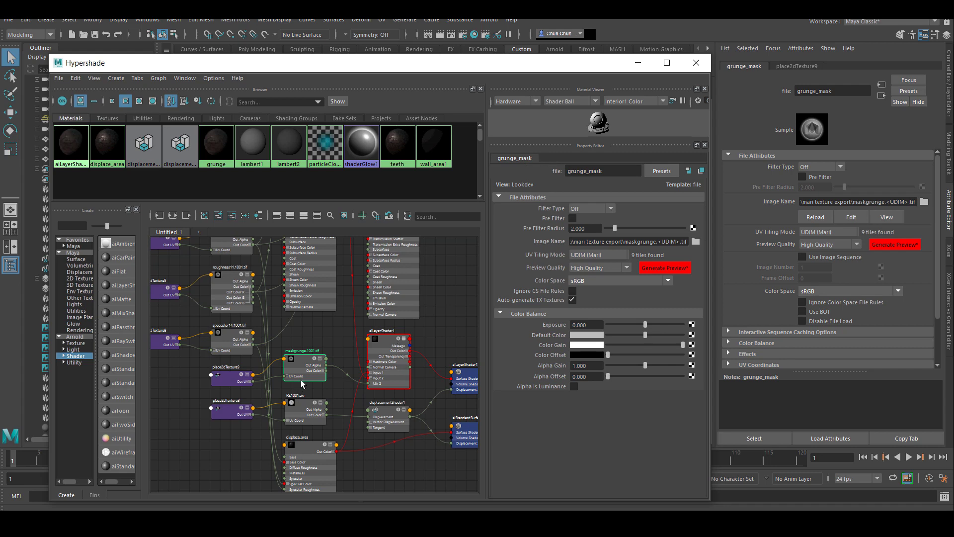
Step: Connect the grunge mask's Out Color R to Mix 2 of aiLayerShader1 in place of its alpha
{"action": "scroll", "coordinate": [310, 369], "scroll_direction": "up", "scroll_amount": 3}
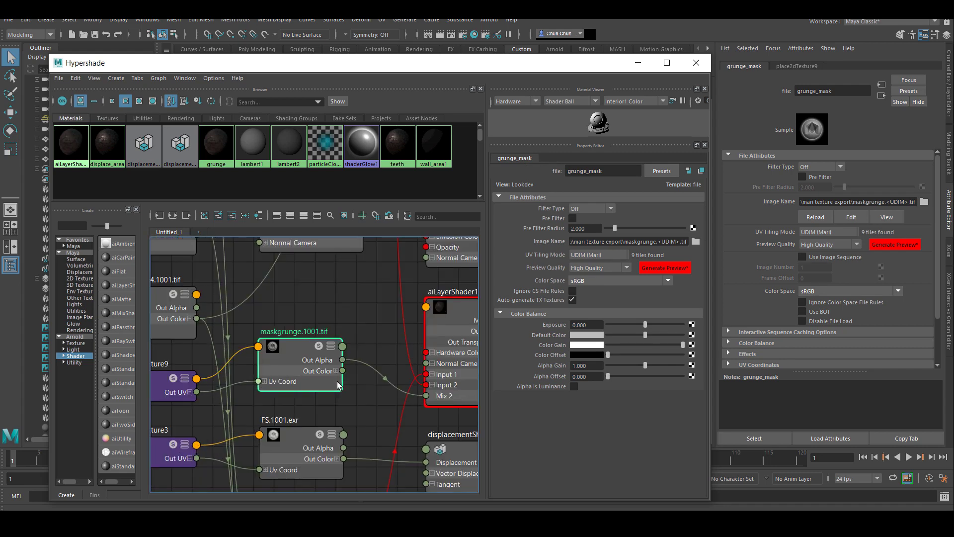
{"action": "left_click", "coordinate": [337, 371]}
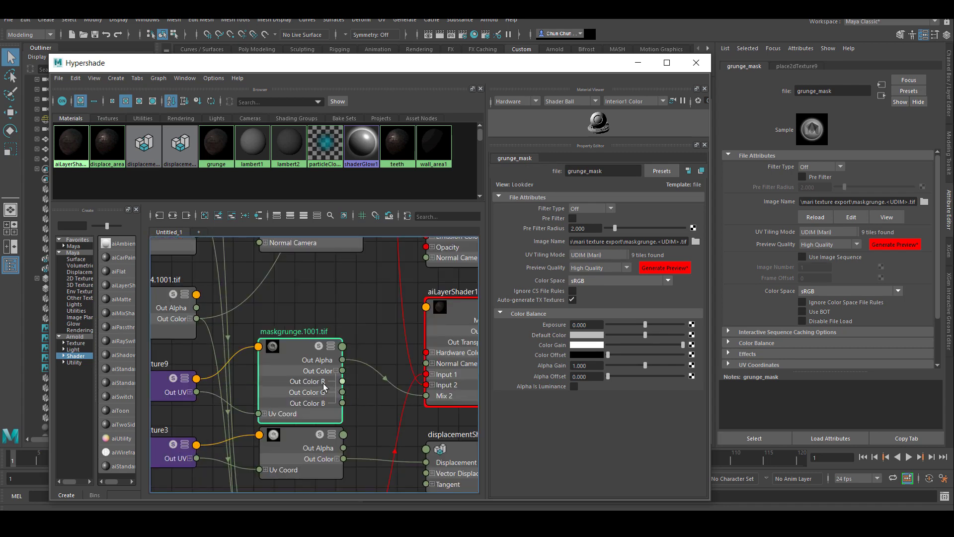
{"action": "left_click_drag", "start_coordinate": [342, 383], "coordinate": [425, 396]}
{"action": "scroll", "coordinate": [362, 409], "scroll_direction": "down", "scroll_amount": 3}
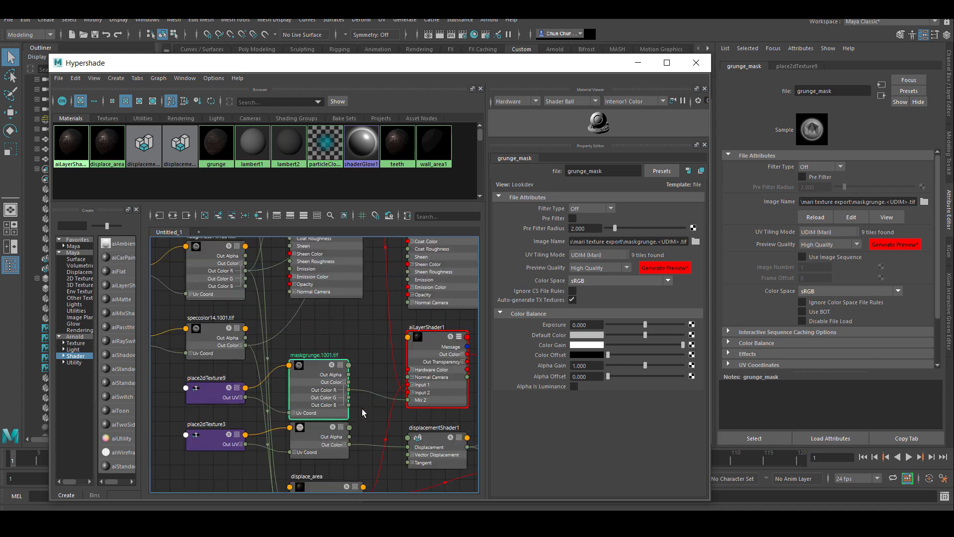
{"action": "left_click", "coordinate": [369, 334]}
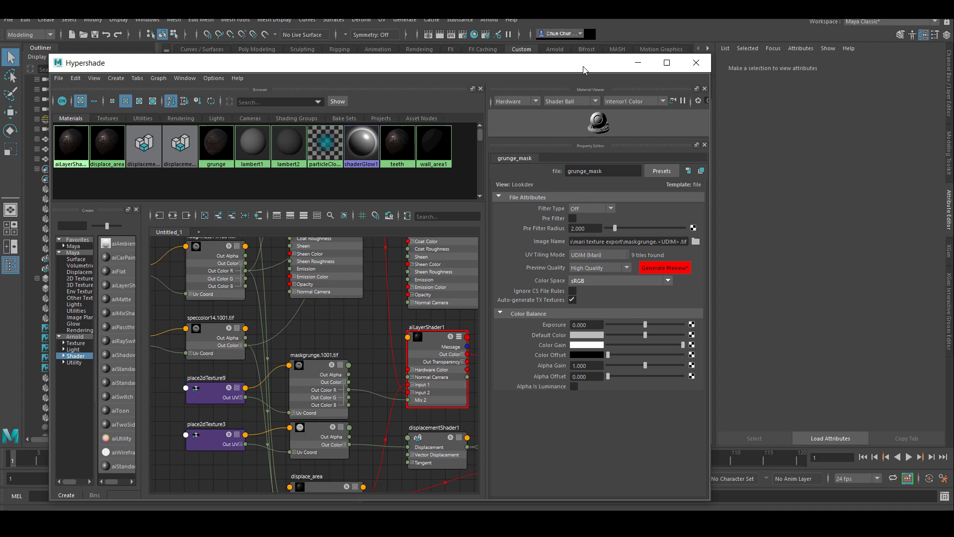
Step: Move the Hypershade aside and mark a render region around the rendered patch in the Render View
{"action": "left_click_drag", "start_coordinate": [582, 66], "coordinate": [144, 25]}
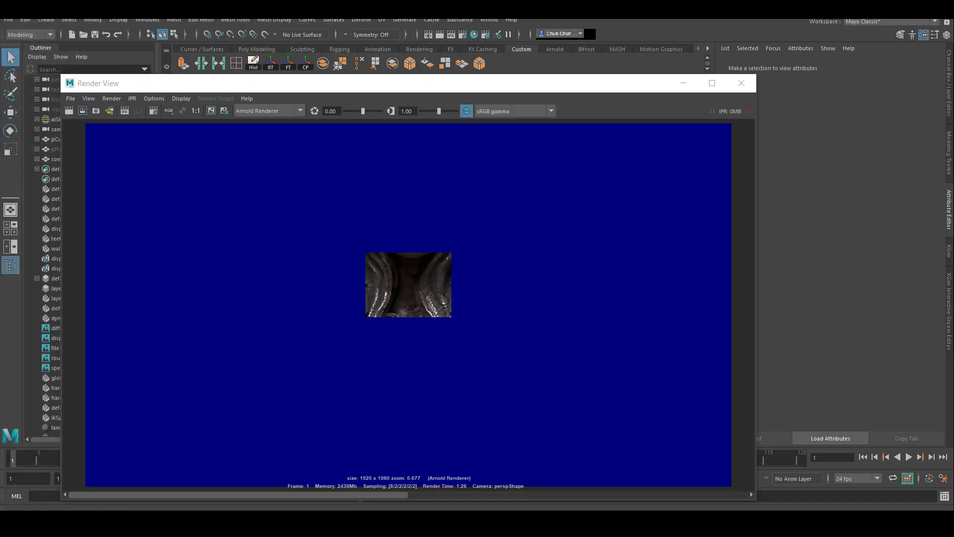
{"action": "left_click_drag", "start_coordinate": [499, 88], "coordinate": [490, 81]}
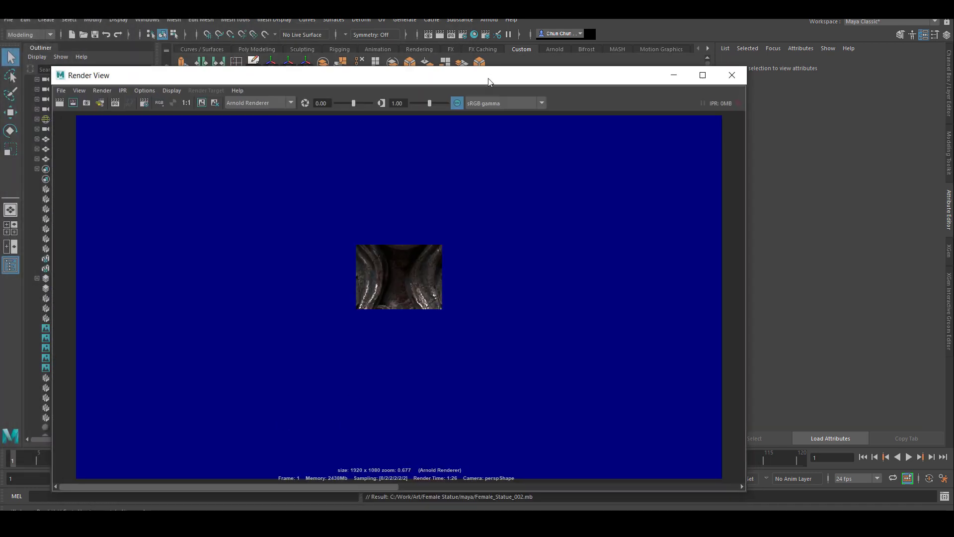
{"action": "left_click_drag", "start_coordinate": [332, 240], "coordinate": [463, 326]}
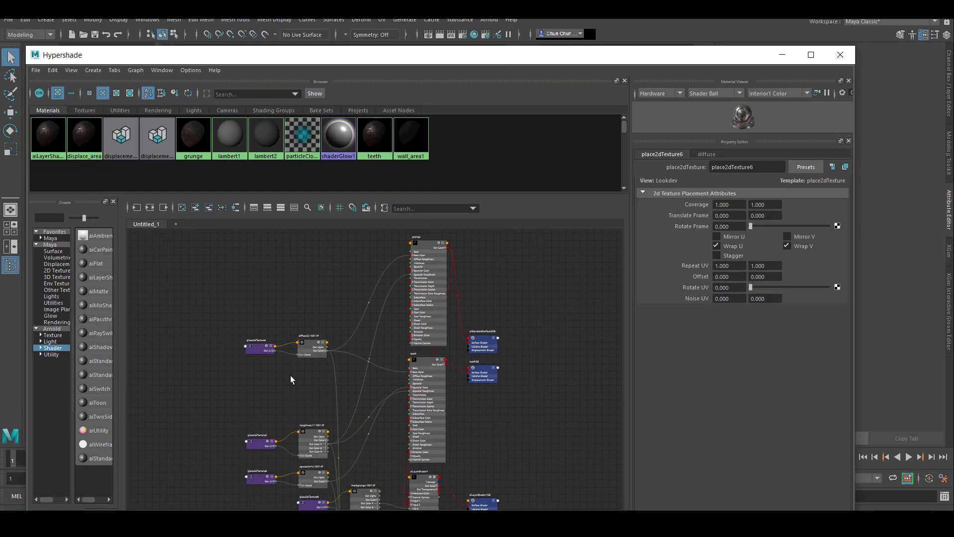
Step: Rearrange the node graph so the diffuse texture, its placement node and aiStandardSurface2SG sit beside the grunge shader
{"action": "scroll", "coordinate": [290, 375], "scroll_direction": "up", "scroll_amount": 3}
{"action": "left_click", "coordinate": [322, 315]}
{"action": "left_click_drag", "start_coordinate": [197, 271], "coordinate": [262, 327]}
{"action": "scroll", "coordinate": [410, 385], "scroll_direction": "down", "scroll_amount": 3}
{"action": "scroll", "coordinate": [397, 375], "scroll_direction": "up", "scroll_amount": 2}
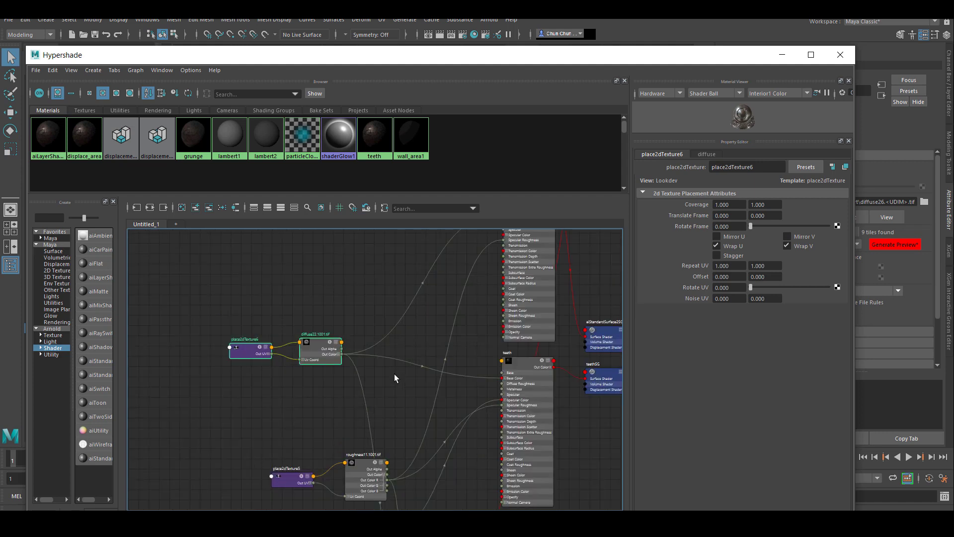
{"action": "middle_click_drag", "start_coordinate": [424, 332], "coordinate": [349, 384], "text": "alt"}
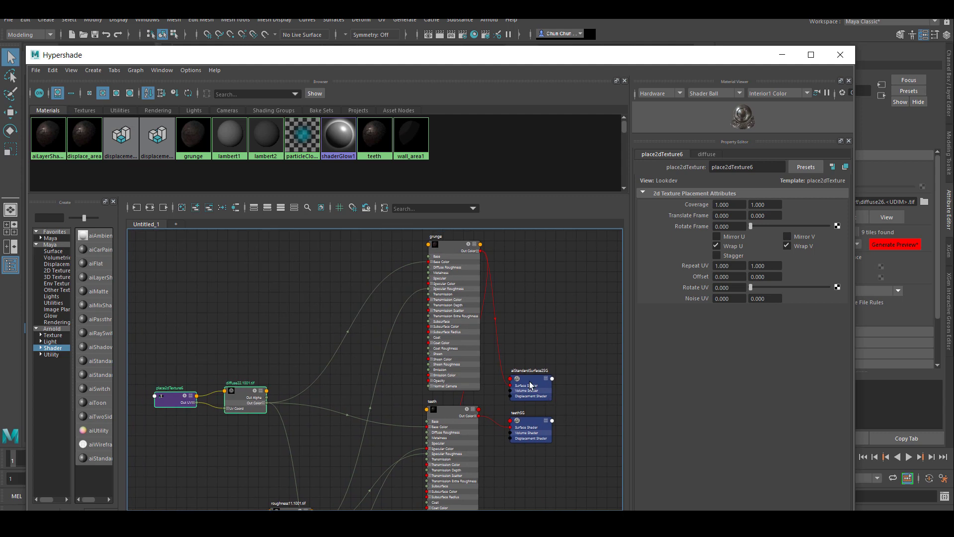
{"action": "left_click_drag", "start_coordinate": [530, 385], "coordinate": [549, 268]}
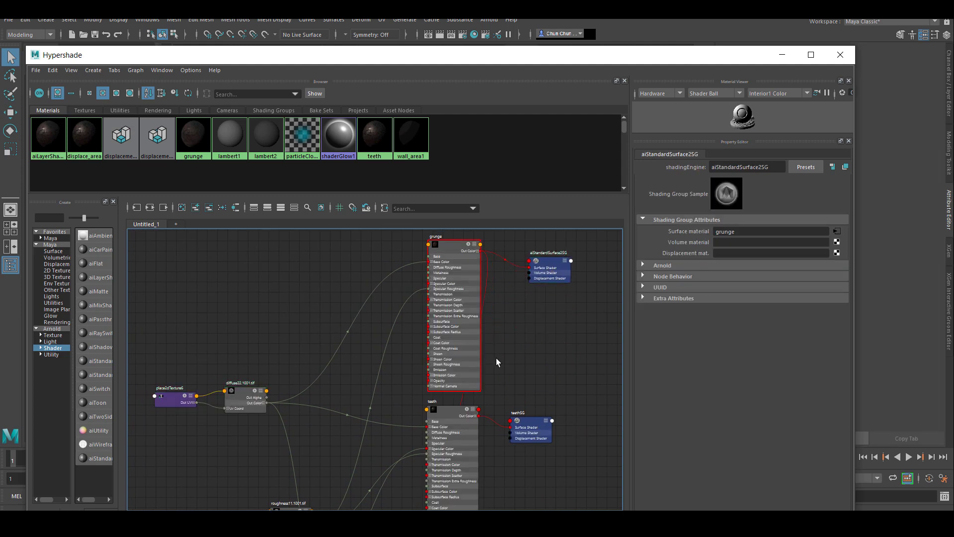
{"action": "middle_click_drag", "start_coordinate": [350, 389], "coordinate": [347, 388], "text": "alt"}
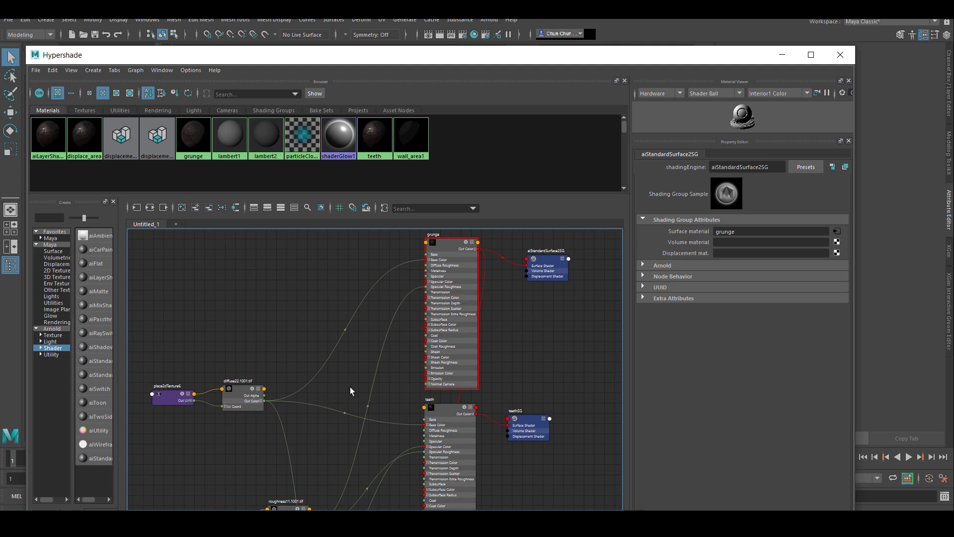
{"action": "mouse_move", "coordinate": [309, 454]}
{"action": "middle_mouse_down", "text": "alt"}
{"action": "mouse_move", "coordinate": [311, 409]}
{"action": "mouse_move", "coordinate": [311, 451]}
{"action": "middle_mouse_up", "text": "alt"}
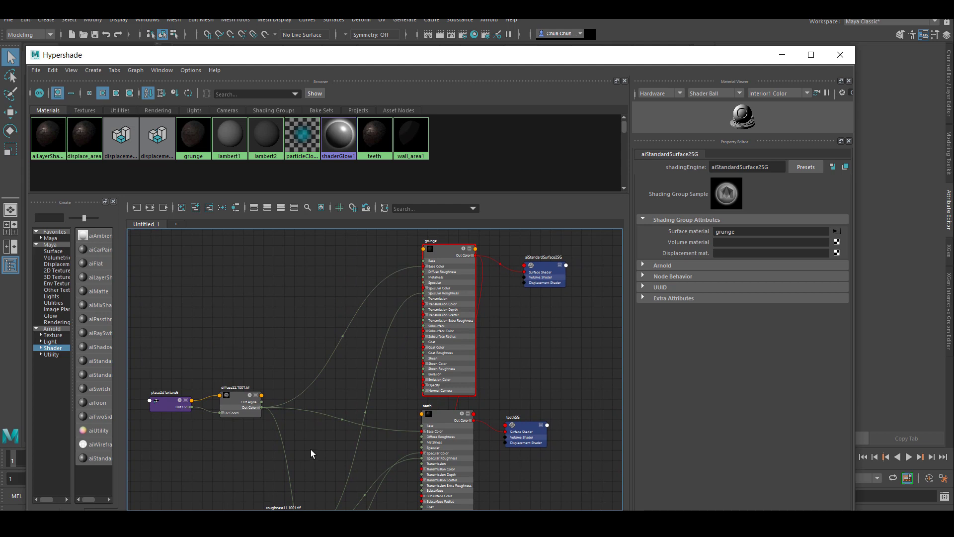
{"action": "left_click_drag", "start_coordinate": [156, 361], "coordinate": [261, 297]}
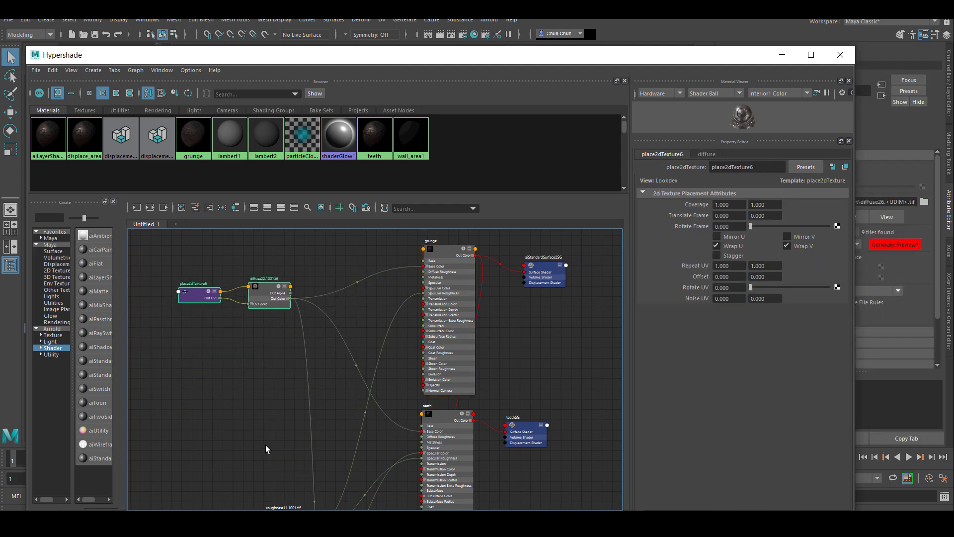
Step: Disconnect the diffuse texture from the base colors of the teeth and displace_area shaders, and move displace_area below displacementShader1
{"action": "middle_click_drag", "start_coordinate": [265, 445], "coordinate": [255, 400], "text": "alt"}
{"action": "mouse_move", "coordinate": [411, 386]}
{"action": "left_mouse_down"}
{"action": "mouse_move", "coordinate": [388, 396]}
{"action": "mouse_move", "coordinate": [402, 389]}
{"action": "left_mouse_up"}
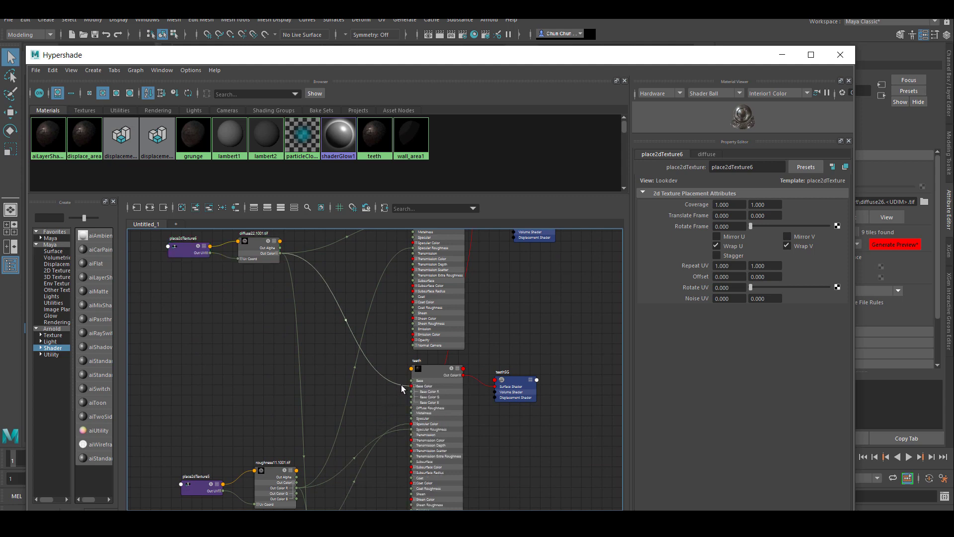
{"action": "middle_click_drag", "start_coordinate": [335, 396], "coordinate": [304, 298], "text": "alt"}
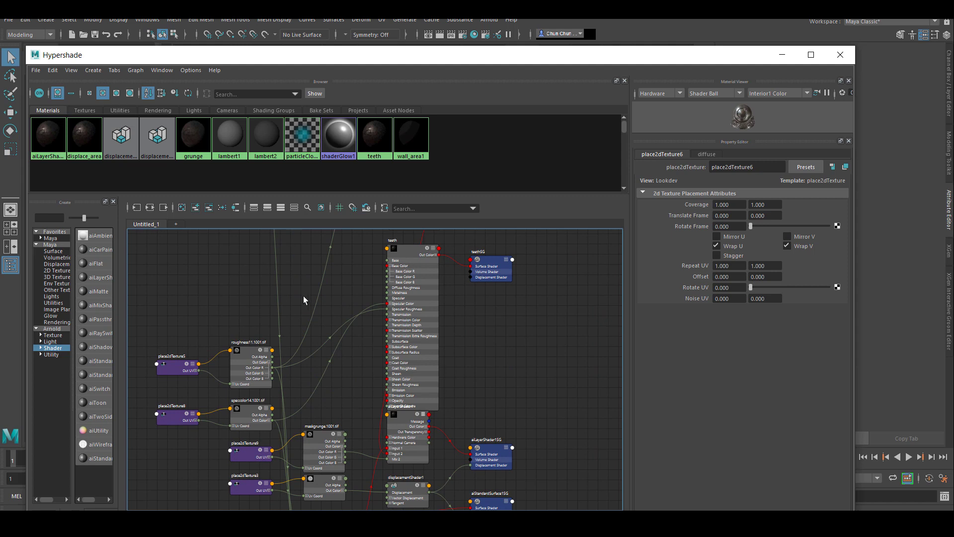
{"action": "middle_click_drag", "start_coordinate": [354, 425], "coordinate": [357, 301], "text": "alt"}
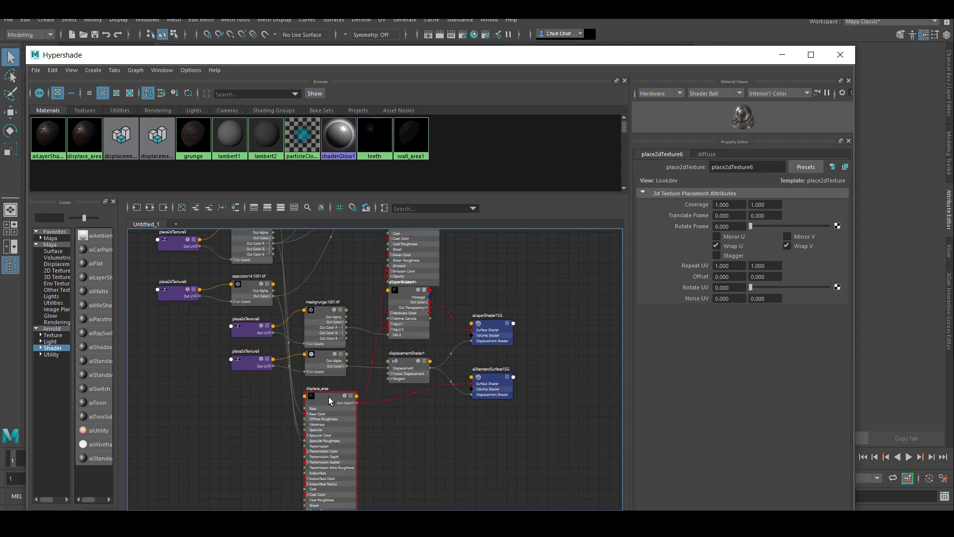
{"action": "left_click_drag", "start_coordinate": [329, 397], "coordinate": [417, 401]}
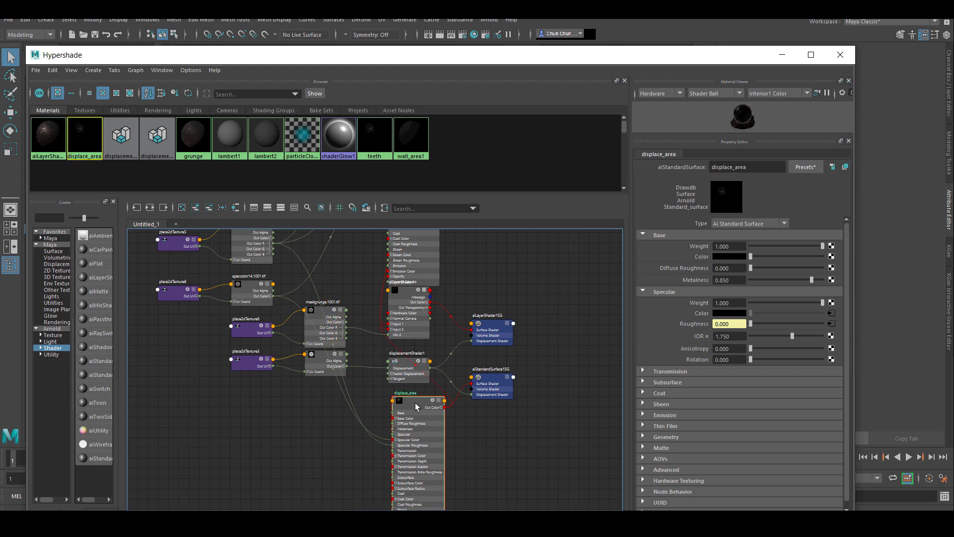
Step: Map a new File texture to the displace_area shader's base color and set its filter type to Off
{"action": "left_click", "coordinate": [831, 256]}
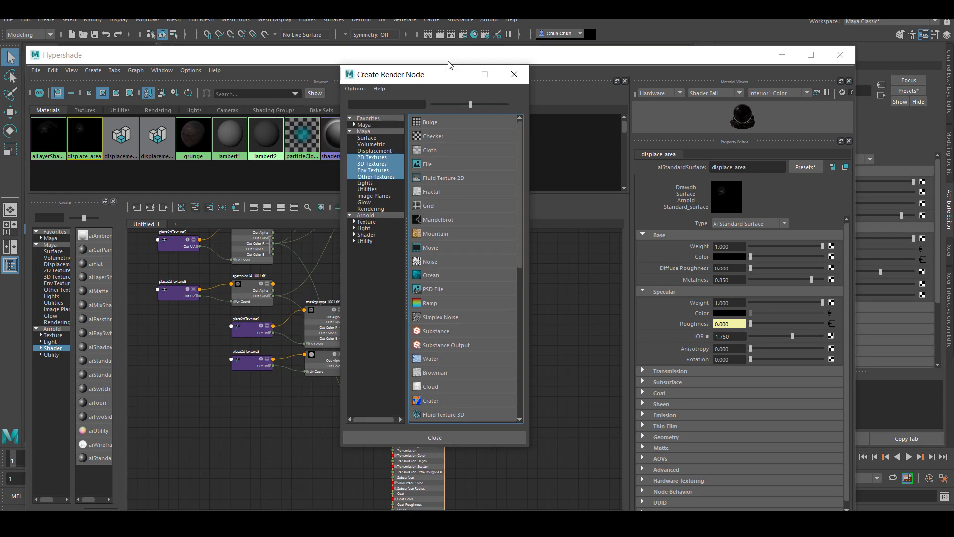
{"action": "left_click", "coordinate": [481, 153]}
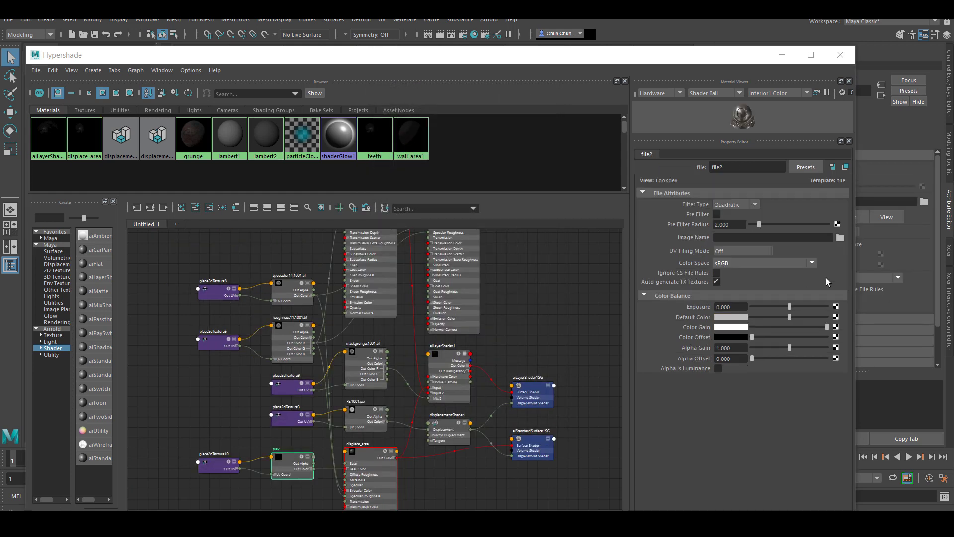
{"action": "left_click", "coordinate": [732, 205]}
{"action": "left_click", "coordinate": [733, 213]}
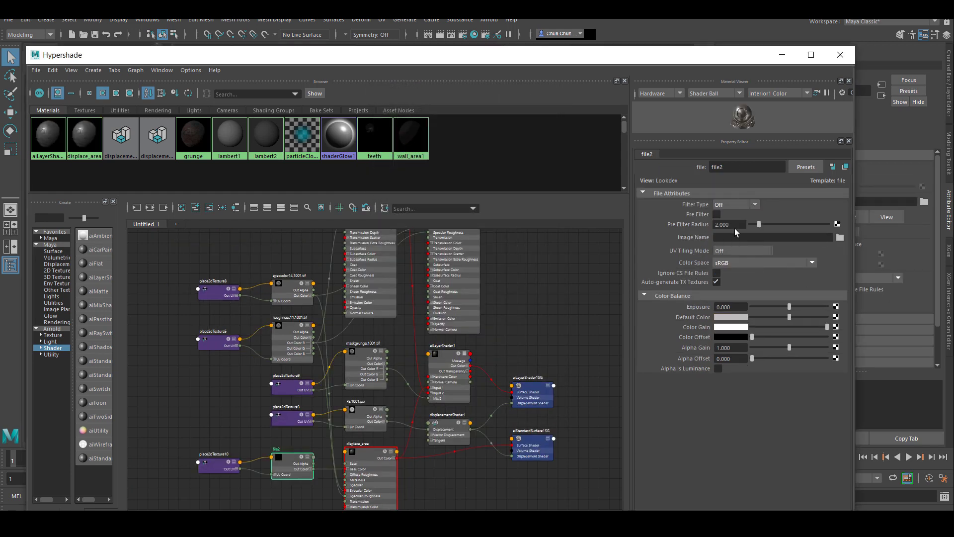
Step: Load diffuse25.1001.tif into the base color's file texture and open the node's name for editing
{"action": "left_click", "coordinate": [840, 237]}
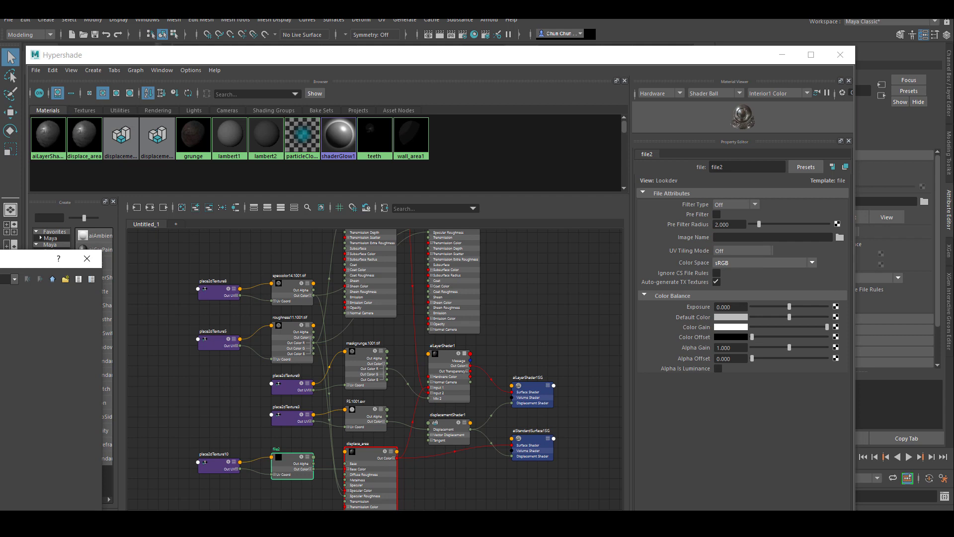
{"action": "left_click_drag", "start_coordinate": [10, 258], "coordinate": [0, 80]}
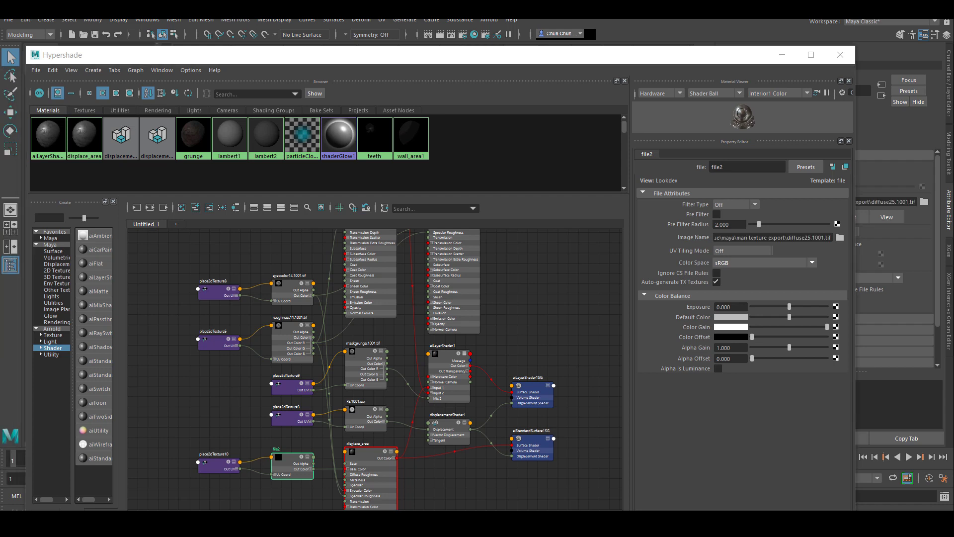
{"action": "left_click_drag", "start_coordinate": [739, 168], "coordinate": [705, 167]}
{"action": "double_click", "coordinate": [705, 166]}
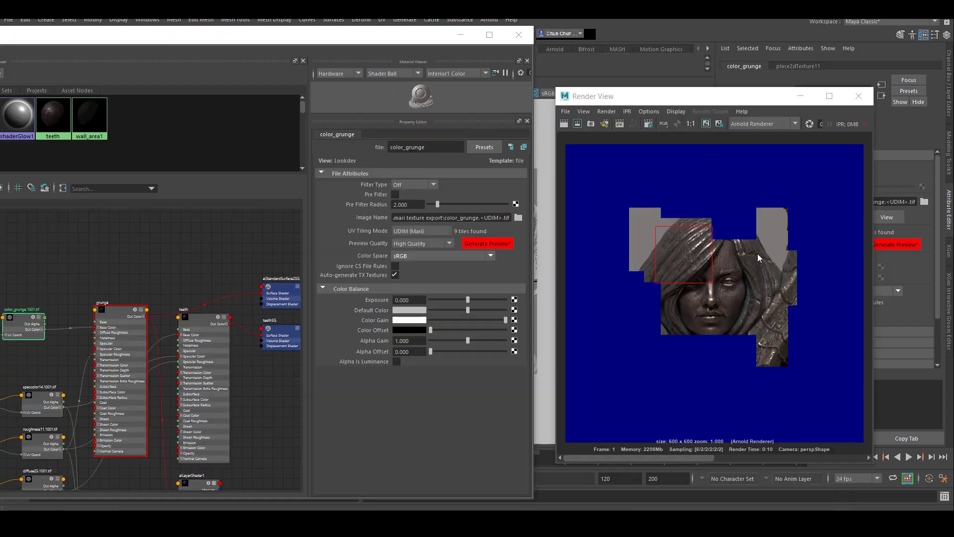
Step: Mark a render region over the unfinished hood area beside the statue's face in the Render View
{"action": "left_click_drag", "start_coordinate": [756, 254], "coordinate": [793, 308]}
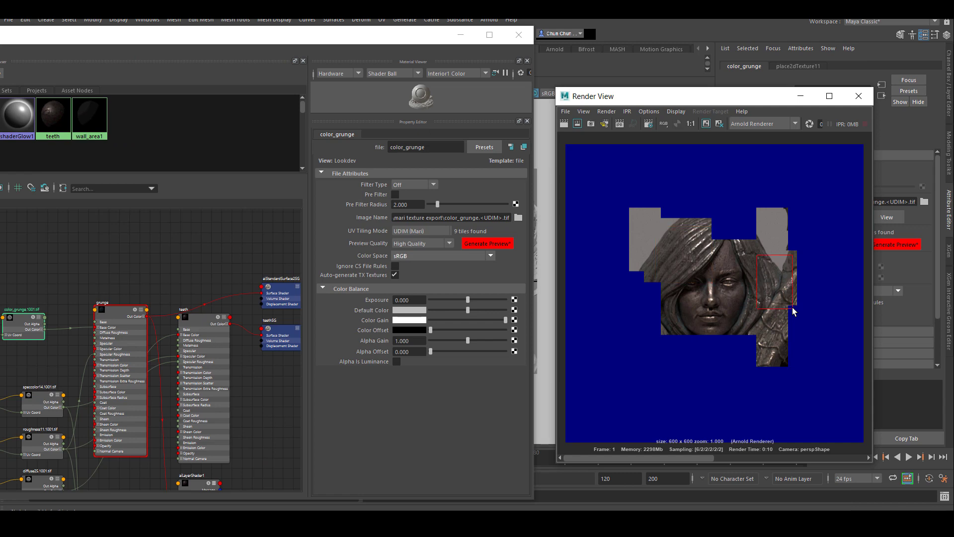
Step: Mark a render region over the statue's hair above the face in the Render View
{"action": "left_click_drag", "start_coordinate": [659, 232], "coordinate": [708, 270]}
Step: Duplicate the grunge shader in the node graph
{"action": "scroll", "coordinate": [254, 401], "scroll_direction": "down", "scroll_amount": 3}
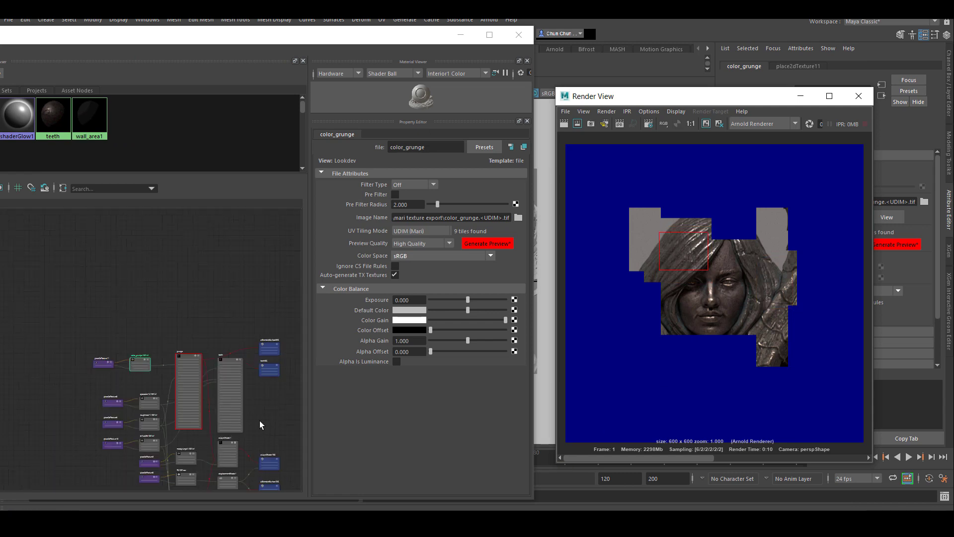
{"action": "middle_click_drag", "start_coordinate": [241, 400], "coordinate": [192, 348], "text": "alt"}
{"action": "scroll", "coordinate": [246, 368], "scroll_direction": "down", "scroll_amount": 2}
{"action": "scroll", "coordinate": [234, 347], "scroll_direction": "up", "scroll_amount": 4}
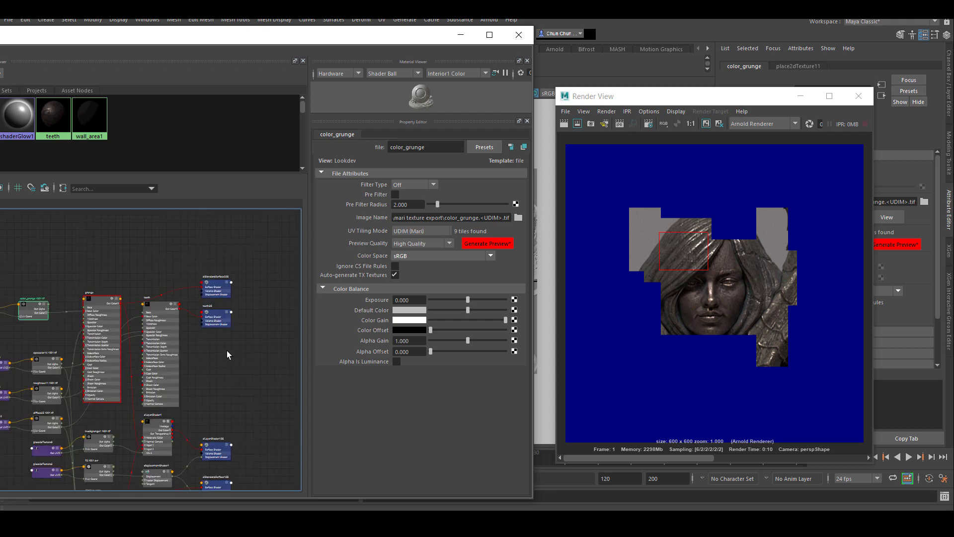
{"action": "left_click", "coordinate": [99, 328]}
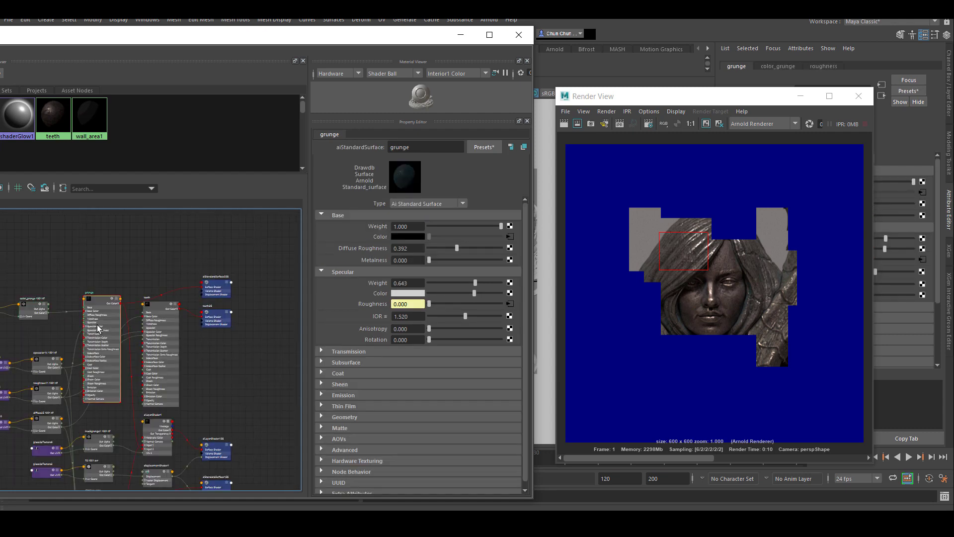
{"action": "key", "text": "ctrl+d"}
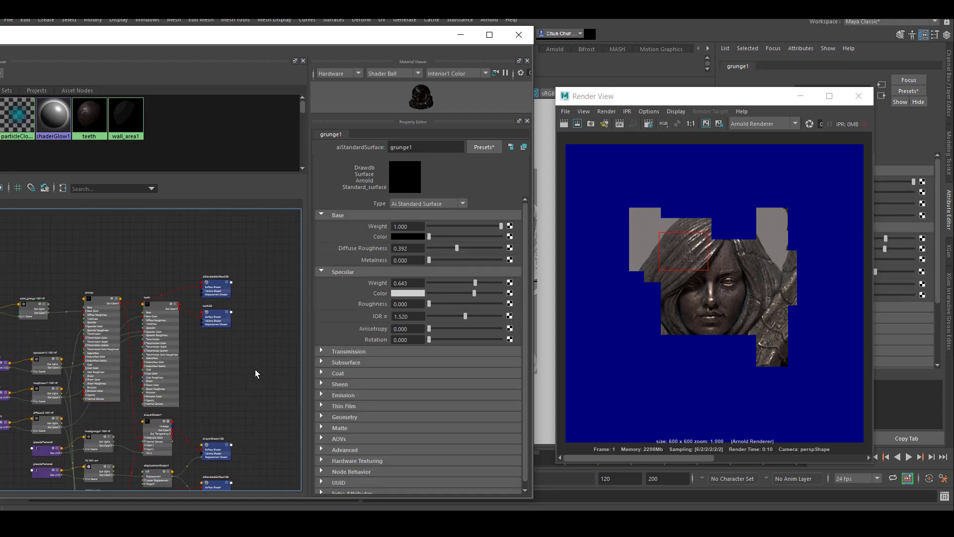
Step: Move the duplicated shader node into the empty space directly above the original grunge shader
{"action": "scroll", "coordinate": [255, 369], "scroll_direction": "down", "scroll_amount": 2}
{"action": "left_click_drag", "start_coordinate": [81, 356], "coordinate": [203, 268]}
{"action": "middle_click_drag", "start_coordinate": [224, 296], "coordinate": [243, 391], "text": "alt"}
{"action": "left_click_drag", "start_coordinate": [210, 368], "coordinate": [130, 247]}
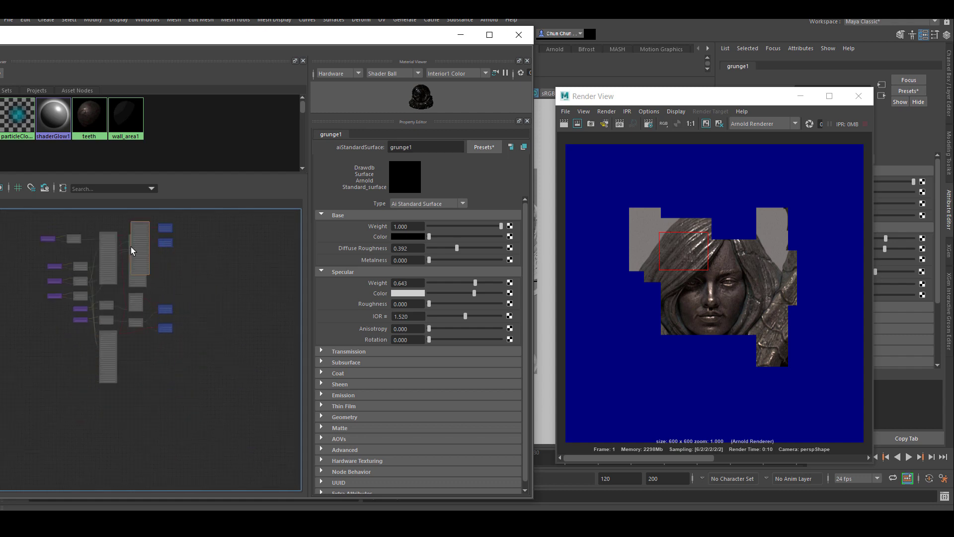
{"action": "middle_click_drag", "start_coordinate": [213, 336], "coordinate": [273, 454], "text": "alt"}
{"action": "left_click_drag", "start_coordinate": [186, 369], "coordinate": [108, 217]}
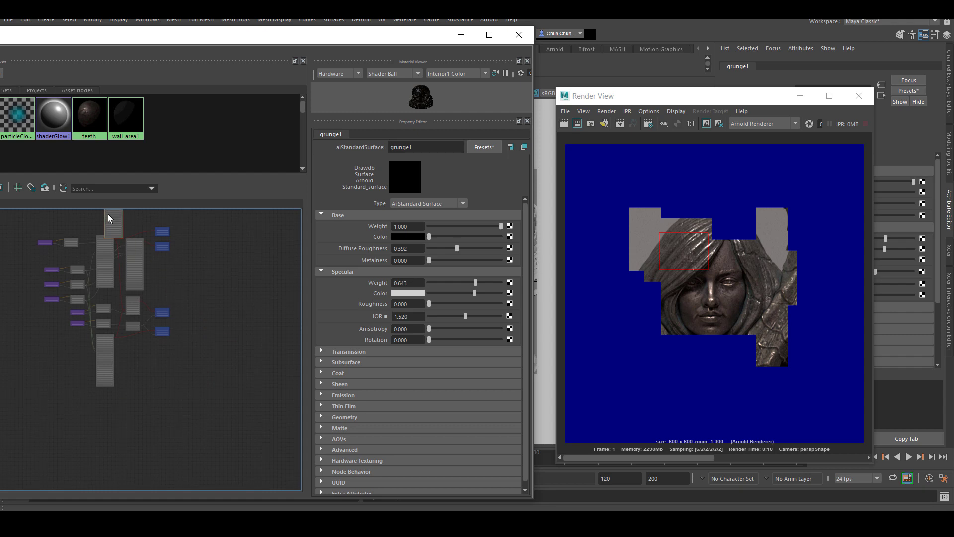
{"action": "scroll", "coordinate": [99, 205], "scroll_direction": "up", "scroll_amount": 6}
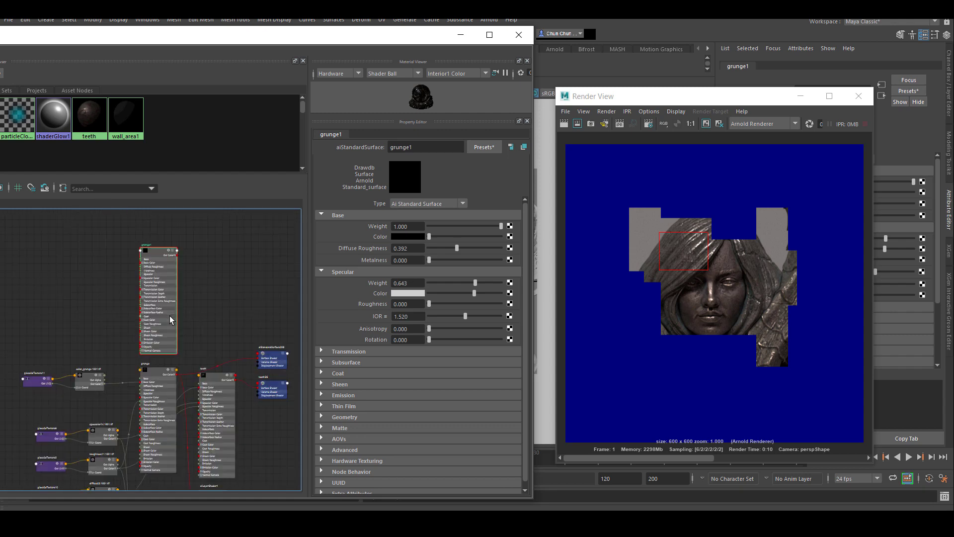
Step: Rename the original grunge shader to patina
{"action": "left_click", "coordinate": [132, 422]}
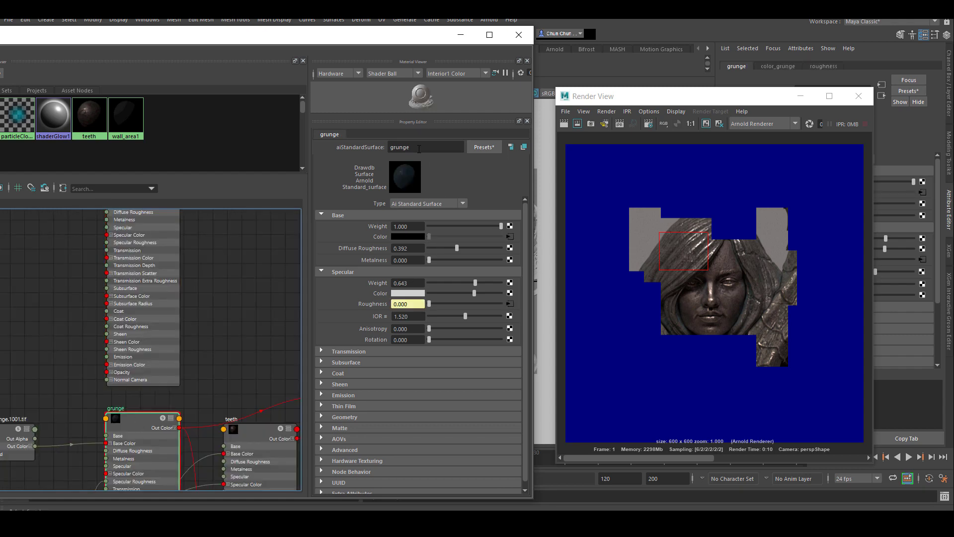
{"action": "type", "text": "p"}
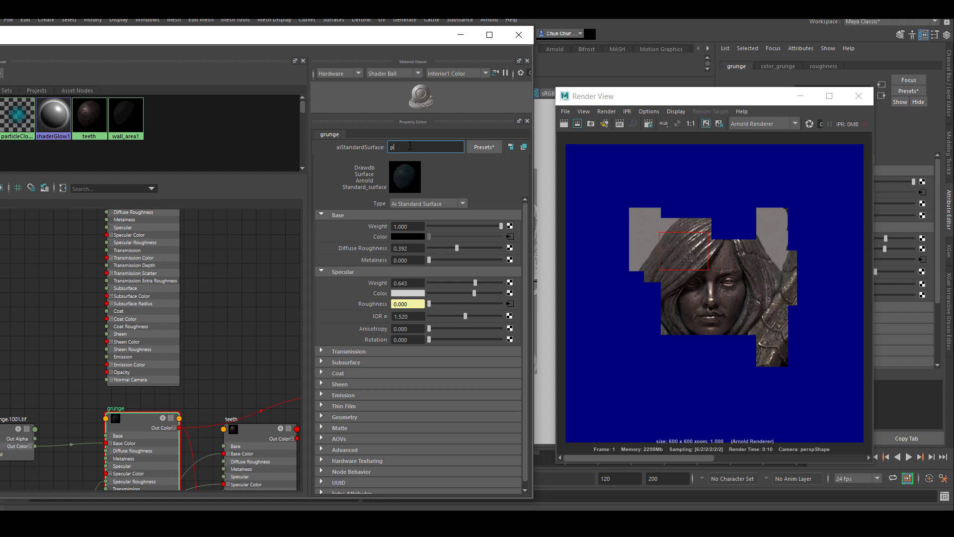
{"action": "type", "text": "atina"}
{"action": "key", "text": "Return"}
Step: Rename the duplicated grunge shader to rust
{"action": "middle_click_drag", "start_coordinate": [185, 328], "coordinate": [156, 353], "text": "alt"}
{"action": "scroll", "coordinate": [178, 234], "scroll_direction": "up", "scroll_amount": 1}
{"action": "middle_click_drag", "start_coordinate": [178, 238], "coordinate": [209, 310], "text": "alt"}
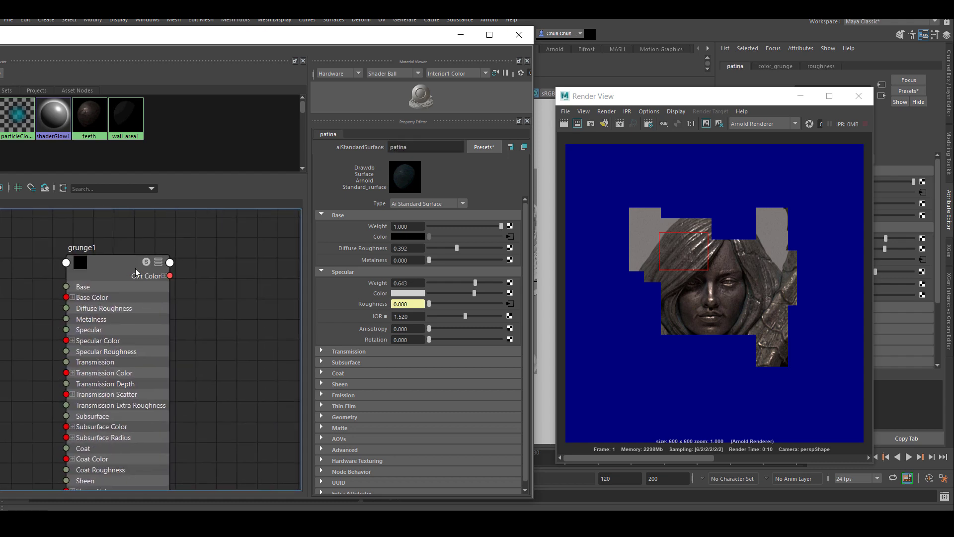
{"action": "left_click", "coordinate": [117, 265]}
{"action": "double_click", "coordinate": [426, 150]}
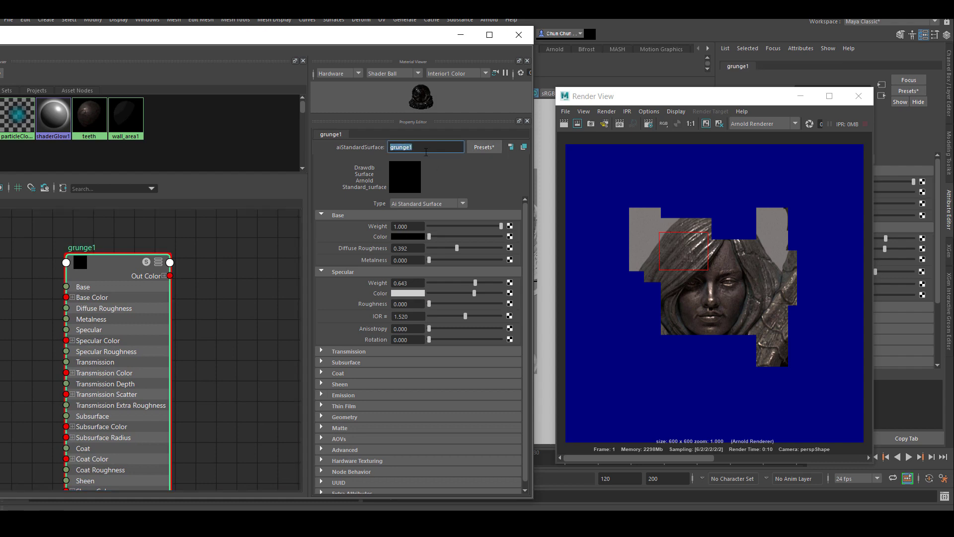
{"action": "type", "text": "rust"}
{"action": "key", "text": "Return"}
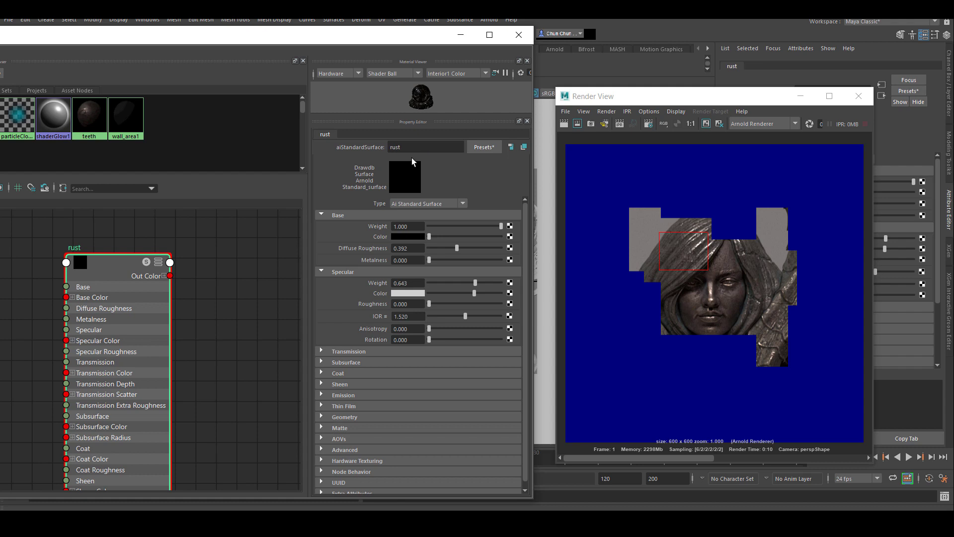
Step: Enable Layer 3 in aiLayerShader1 and assign the rust shader as its input
{"action": "scroll", "coordinate": [213, 379], "scroll_direction": "down", "scroll_amount": 6}
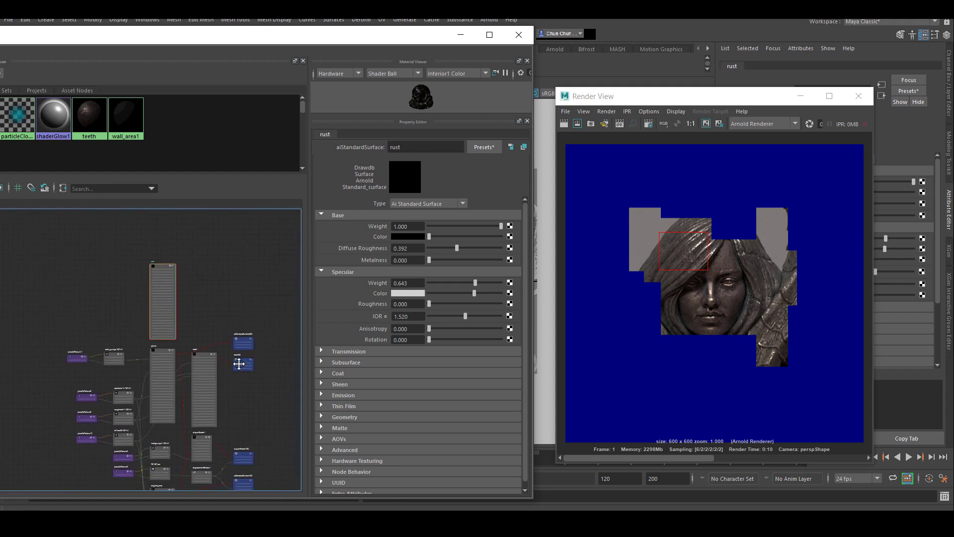
{"action": "middle_click_drag", "start_coordinate": [239, 364], "coordinate": [220, 259], "text": "alt"}
{"action": "scroll", "coordinate": [251, 350], "scroll_direction": "up", "scroll_amount": 7}
{"action": "scroll", "coordinate": [173, 310], "scroll_direction": "down", "scroll_amount": 3}
{"action": "middle_click_drag", "start_coordinate": [132, 289], "coordinate": [202, 371], "text": "alt"}
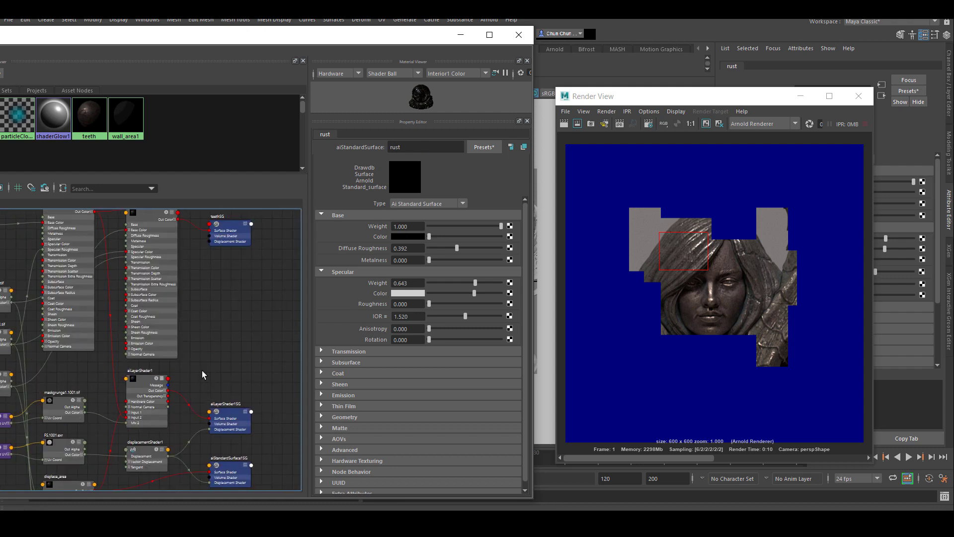
{"action": "left_click", "coordinate": [137, 383]}
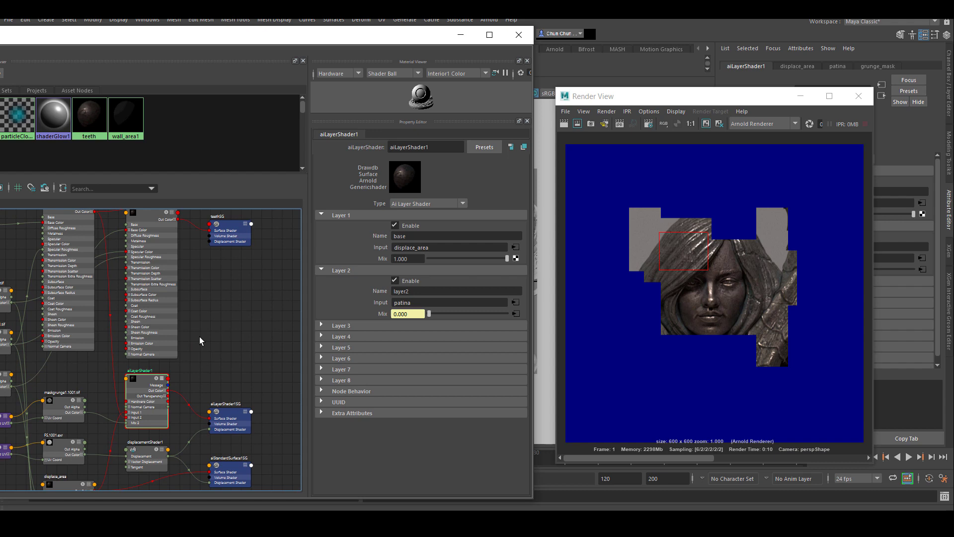
{"action": "left_click", "coordinate": [336, 324]}
{"action": "left_click", "coordinate": [394, 335]}
{"action": "scroll", "coordinate": [223, 409], "scroll_direction": "up", "scroll_amount": 5}
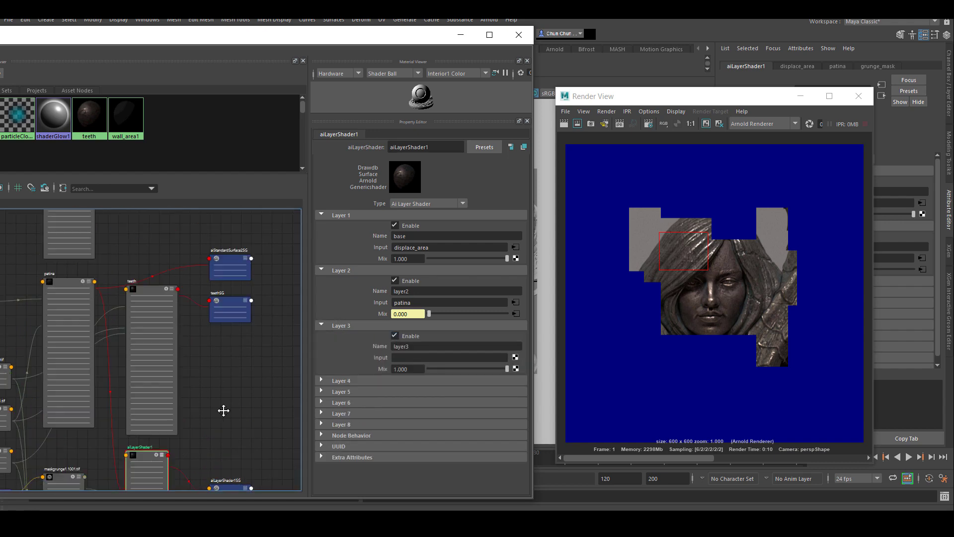
{"action": "middle_click_drag", "start_coordinate": [103, 342], "coordinate": [380, 357]}
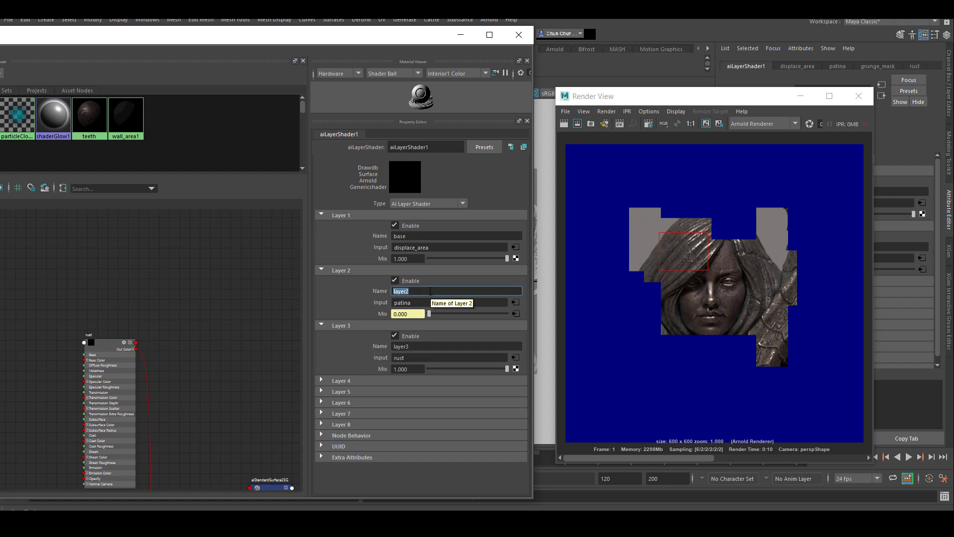
Step: Name Layer 2 of the layer shader patina and Layer 3 rust
{"action": "type", "text": "patina"}
{"action": "double_click", "coordinate": [401, 346]}
{"action": "type", "text": "rust"}
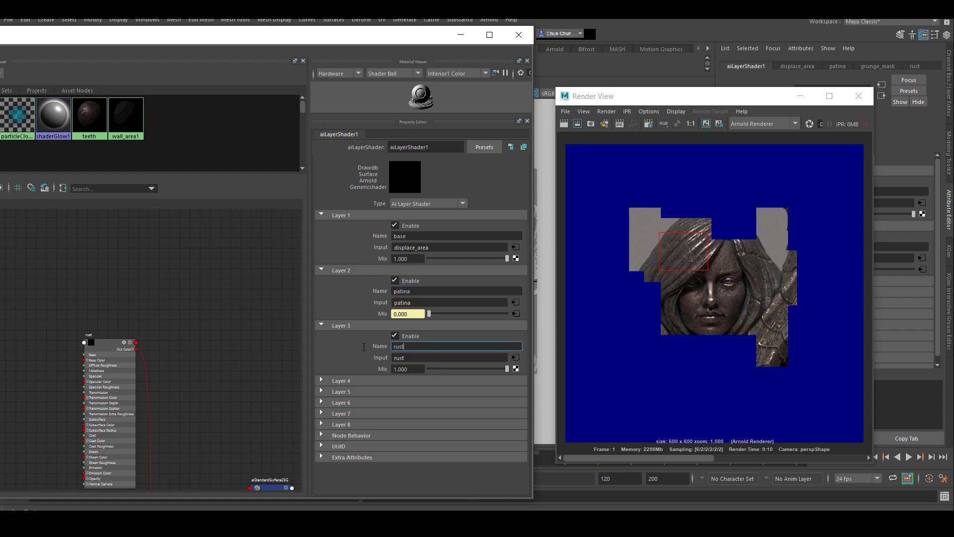
{"action": "key", "text": "Return"}
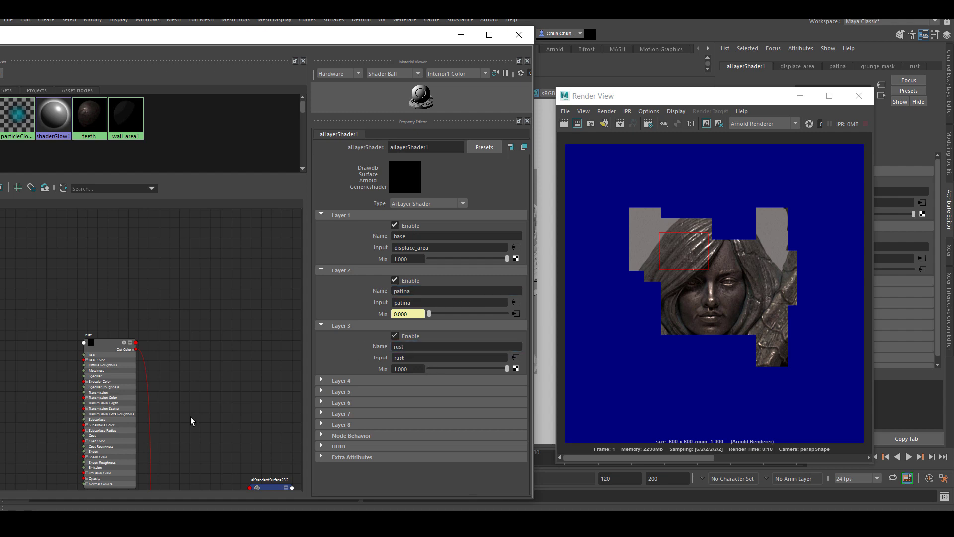
Step: Bring the rust shader beside the texture nodes and connect the roughness texture's Out Color R to its Specular Roughness
{"action": "middle_click_drag", "start_coordinate": [192, 417], "coordinate": [269, 341], "text": "alt"}
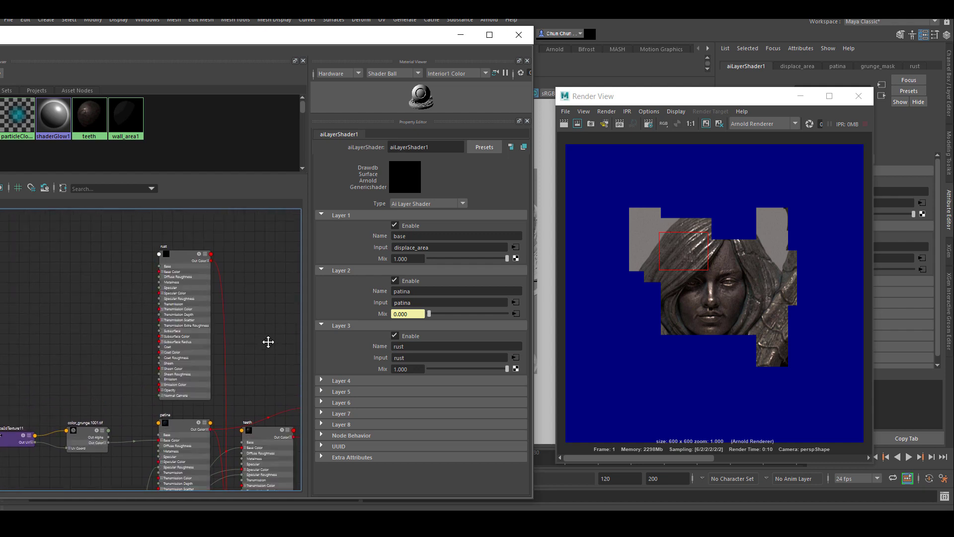
{"action": "scroll", "coordinate": [266, 355], "scroll_direction": "down", "scroll_amount": 2}
{"action": "middle_click_drag", "start_coordinate": [265, 387], "coordinate": [170, 290], "text": "alt"}
{"action": "scroll", "coordinate": [170, 291], "scroll_direction": "down", "scroll_amount": 2}
{"action": "left_click_drag", "start_coordinate": [127, 244], "coordinate": [80, 370]}
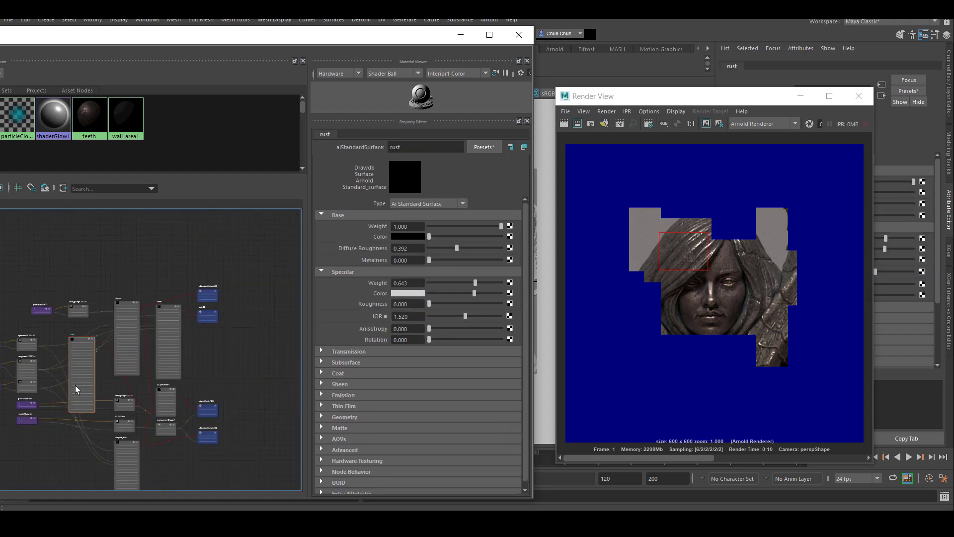
{"action": "scroll", "coordinate": [74, 389], "scroll_direction": "up", "scroll_amount": 6}
{"action": "middle_click_drag", "start_coordinate": [75, 354], "coordinate": [141, 375], "text": "alt"}
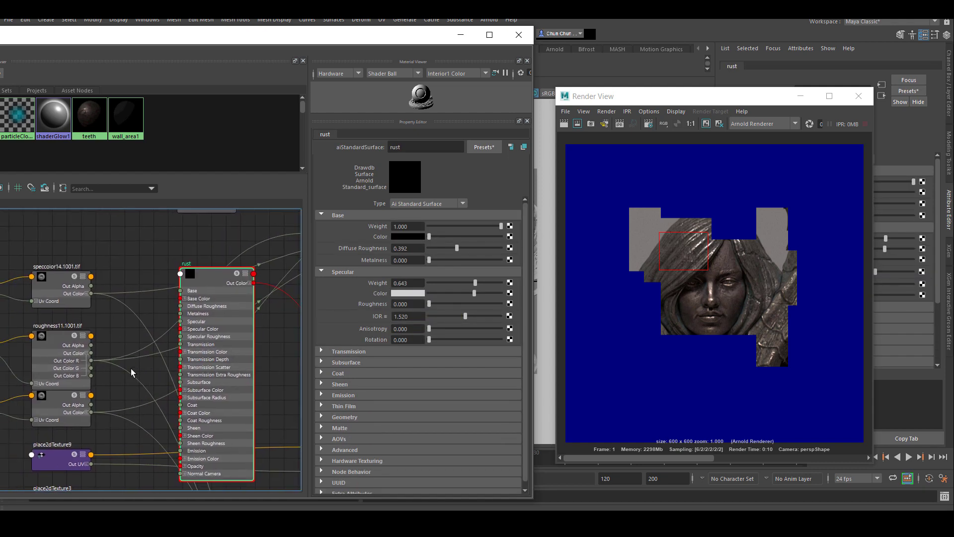
{"action": "left_click_drag", "start_coordinate": [92, 360], "coordinate": [180, 337]}
Step: Move the rust shader back above the patina shader and check the roughness texture's connections
{"action": "scroll", "coordinate": [266, 379], "scroll_direction": "down", "scroll_amount": 5}
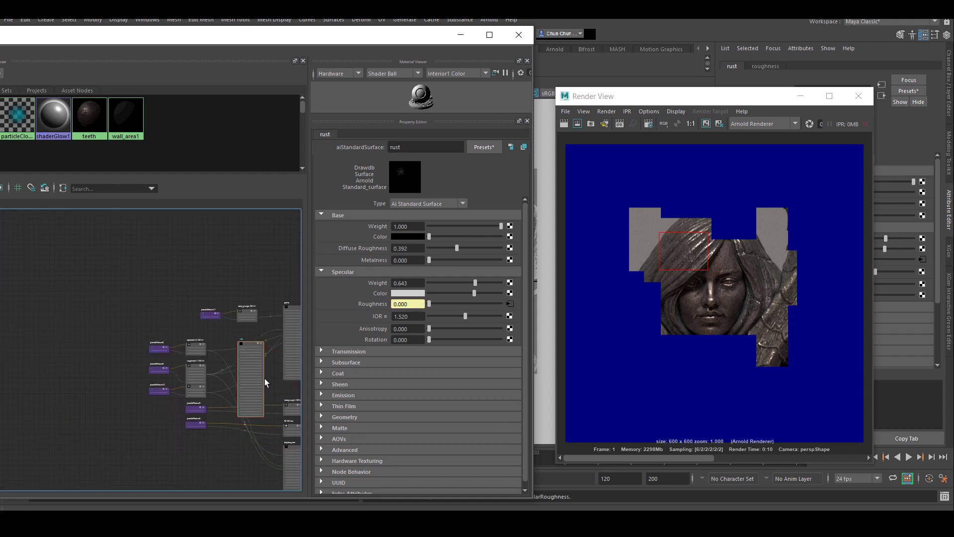
{"action": "left_click_drag", "start_coordinate": [253, 368], "coordinate": [130, 267]}
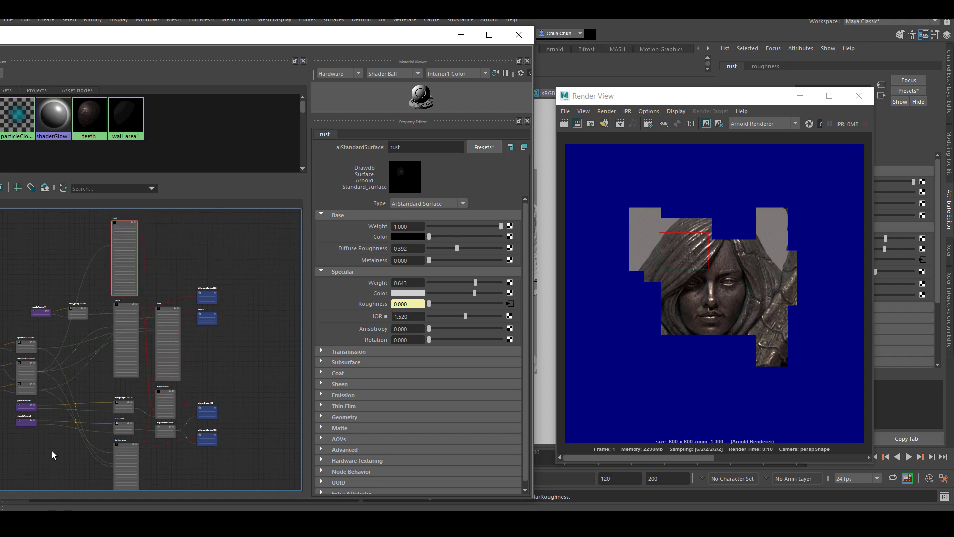
{"action": "middle_click_drag", "start_coordinate": [52, 451], "coordinate": [115, 370], "text": "alt"}
{"action": "scroll", "coordinate": [113, 369], "scroll_direction": "up", "scroll_amount": 2}
{"action": "scroll", "coordinate": [131, 341], "scroll_direction": "up", "scroll_amount": 3}
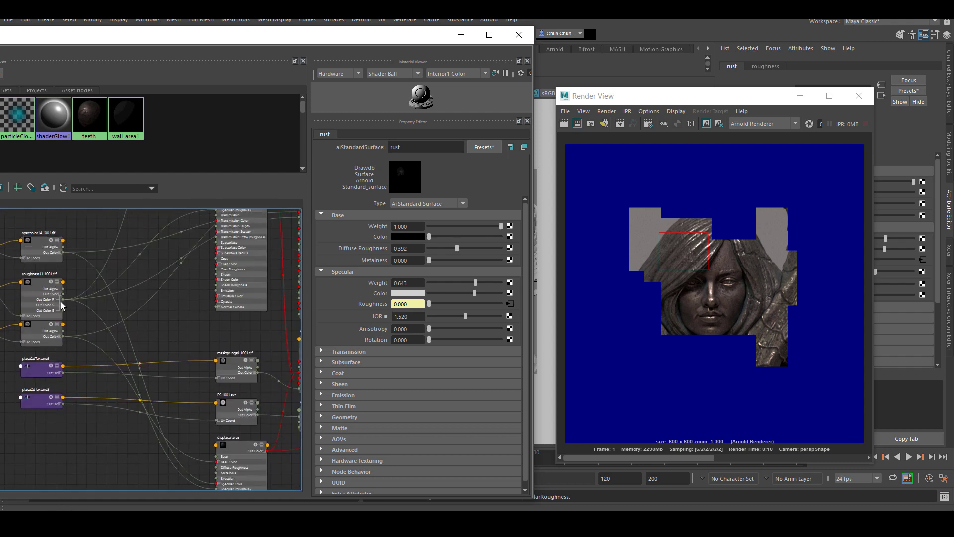
{"action": "left_click", "coordinate": [60, 294]}
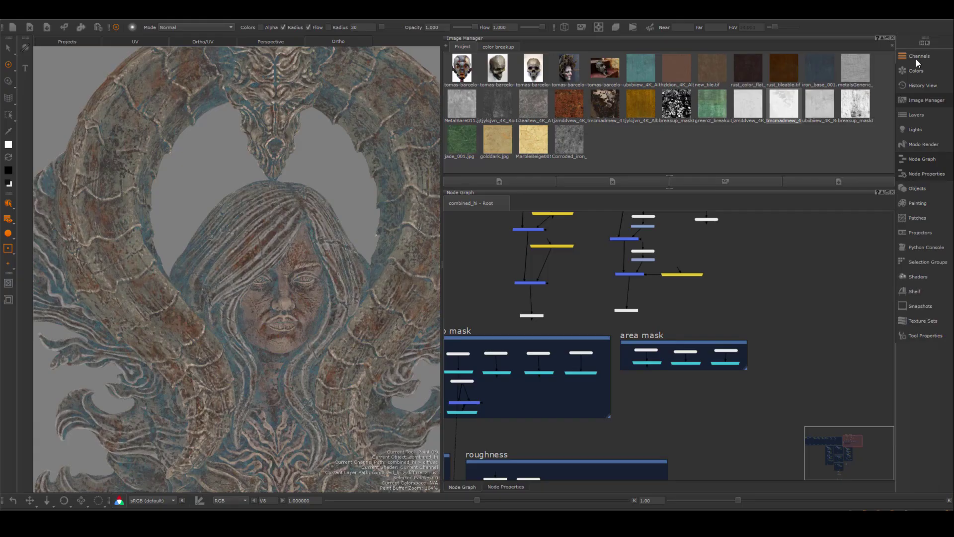
Step: Switch to Mari and rename the color_grunge channel to rust _col
{"action": "left_click", "coordinate": [916, 59]}
{"action": "left_click", "coordinate": [645, 78]}
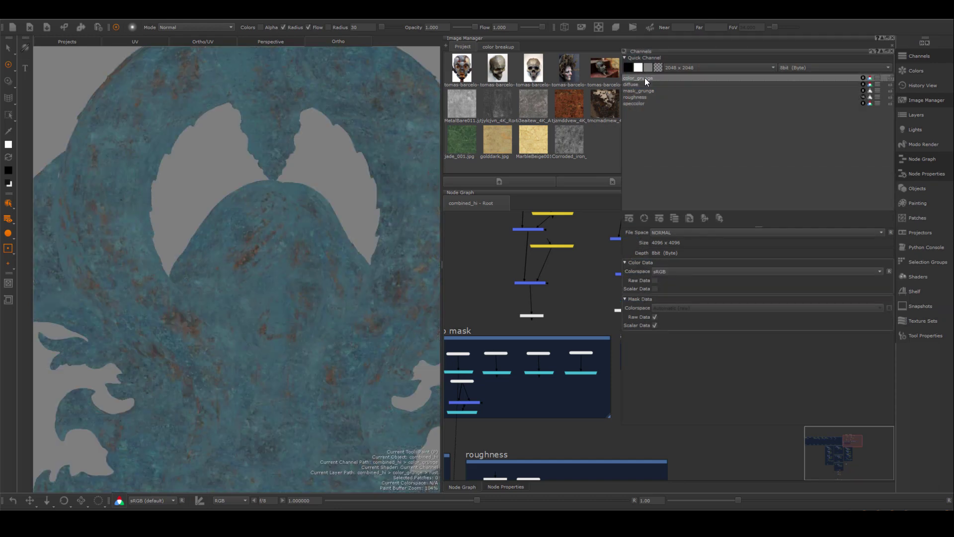
{"action": "double_click", "coordinate": [645, 77]}
{"action": "type", "text": "d"}
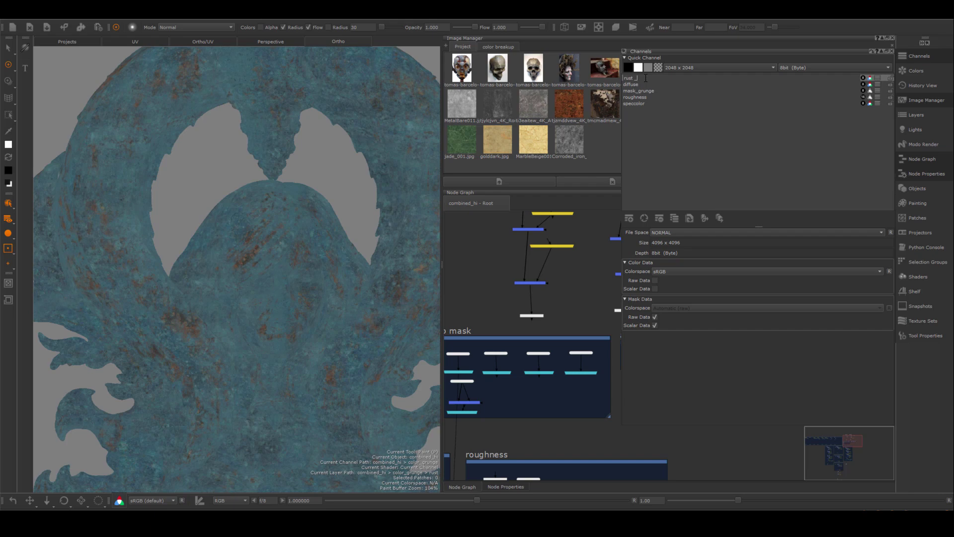
{"action": "type", "text": "ust _col"}
{"action": "key", "text": "Return"}
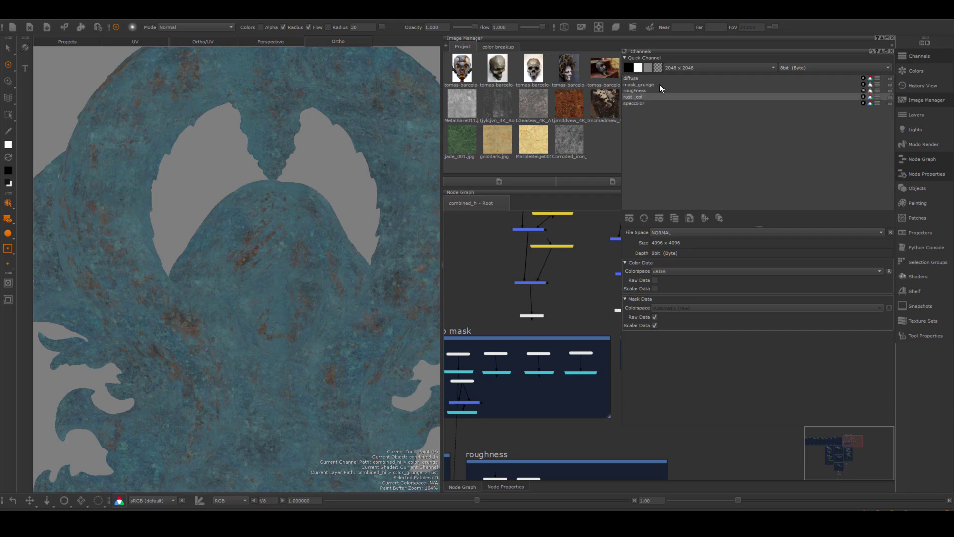
Step: Replace rust with patina in the renamed color channel's name, making it patina _col
{"action": "double_click", "coordinate": [634, 98]}
{"action": "left_click_drag", "start_coordinate": [634, 98], "coordinate": [621, 99]}
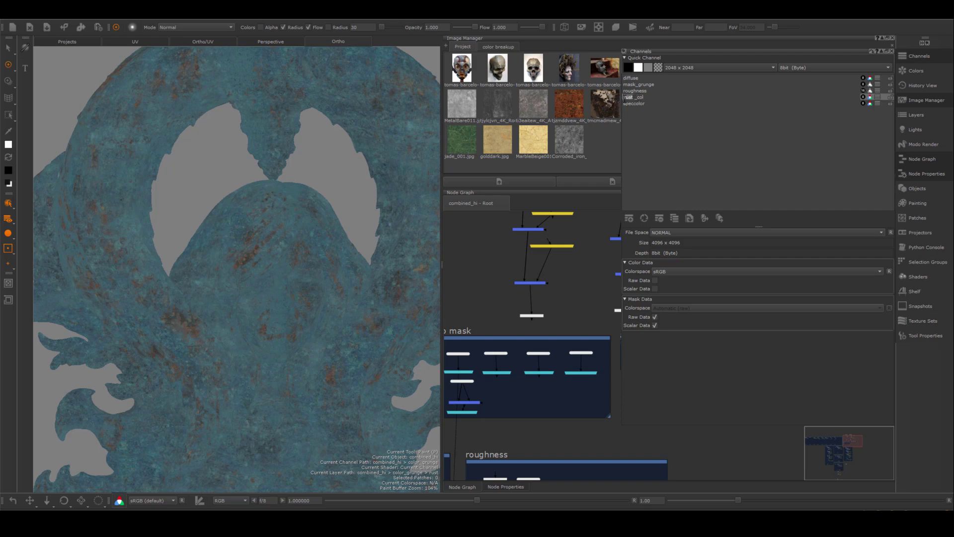
{"action": "type", "text": "patina"}
{"action": "key", "text": "Return"}
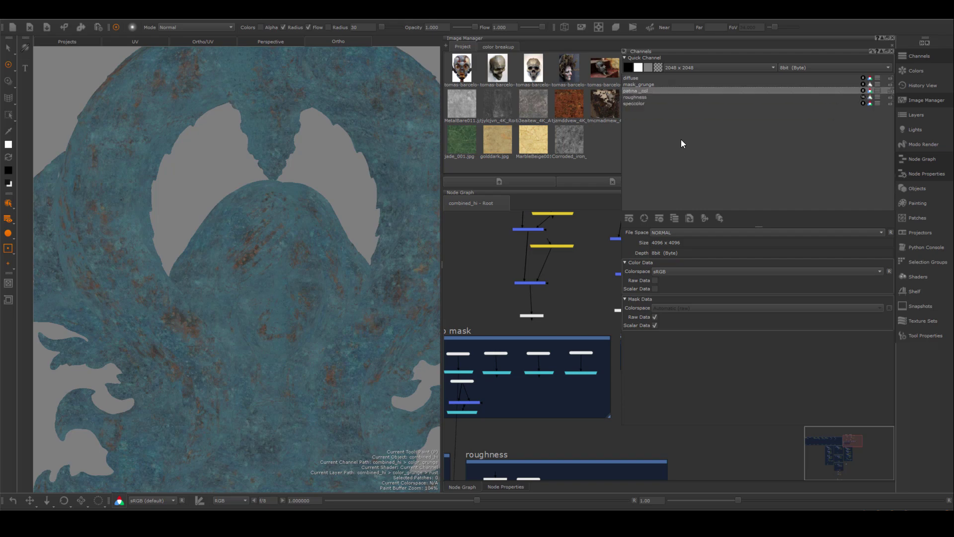
Step: Add a new channel named rust_col with a size of 4096 x 4096 and 8bit depth
{"action": "left_click", "coordinate": [629, 219]}
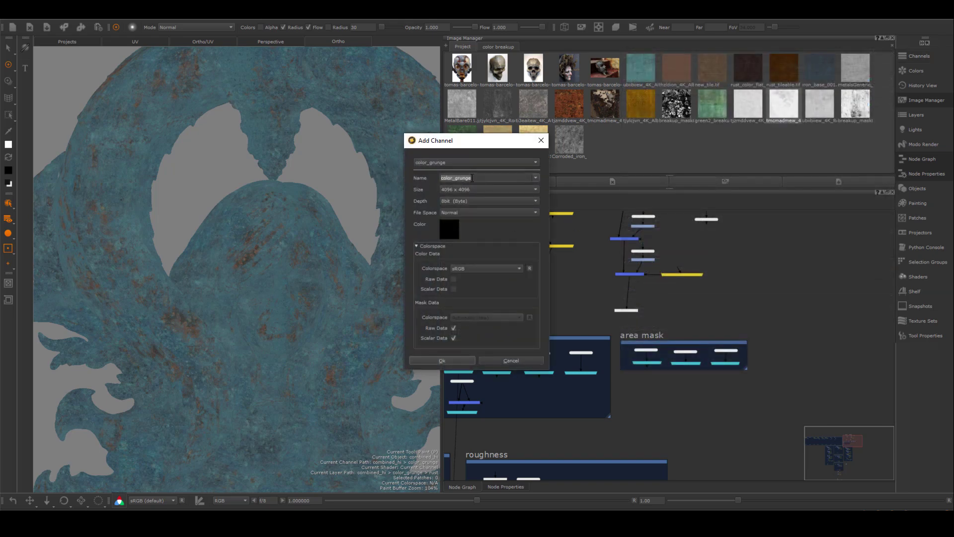
{"action": "type", "text": "rust_col"}
{"action": "left_click", "coordinate": [456, 361]}
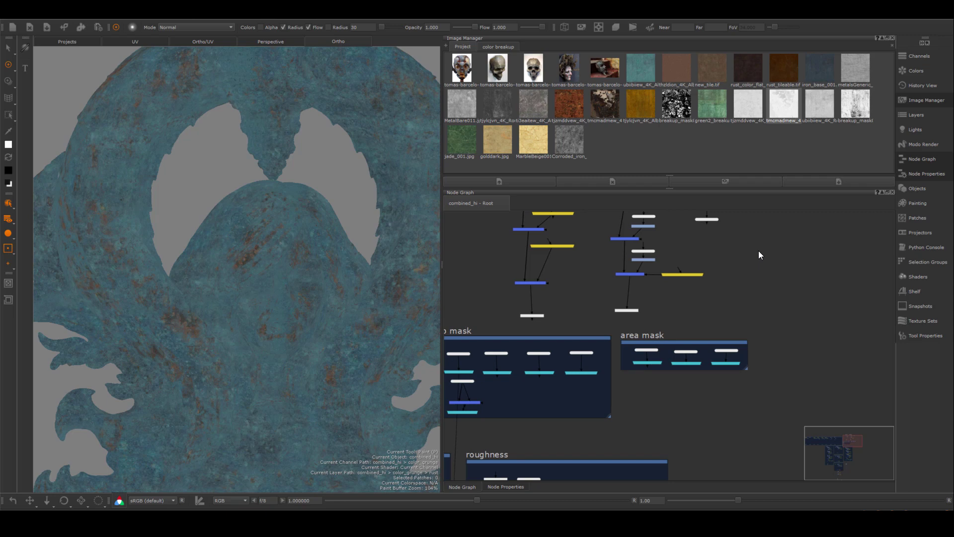
Step: Delete the unconnected node above the area mask group and move the rust_col channel's nodes into that space
{"action": "scroll", "coordinate": [685, 341], "scroll_direction": "down", "scroll_amount": 2}
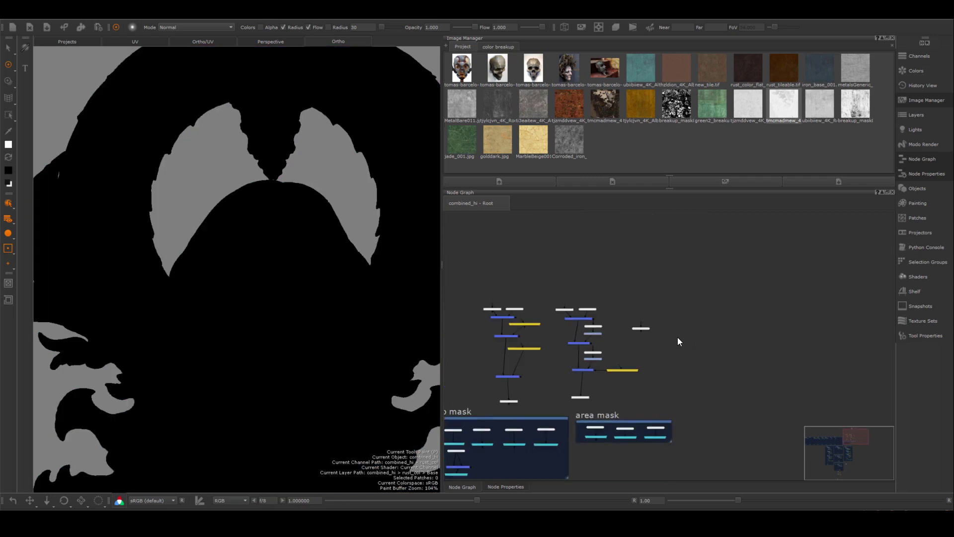
{"action": "key", "text": "Delete"}
{"action": "scroll", "coordinate": [651, 327], "scroll_direction": "down", "scroll_amount": 3}
{"action": "middle_click_drag", "start_coordinate": [706, 291], "coordinate": [699, 312]}
{"action": "left_click_drag", "start_coordinate": [591, 234], "coordinate": [659, 342]}
{"action": "scroll", "coordinate": [656, 341], "scroll_direction": "up", "scroll_amount": 3}
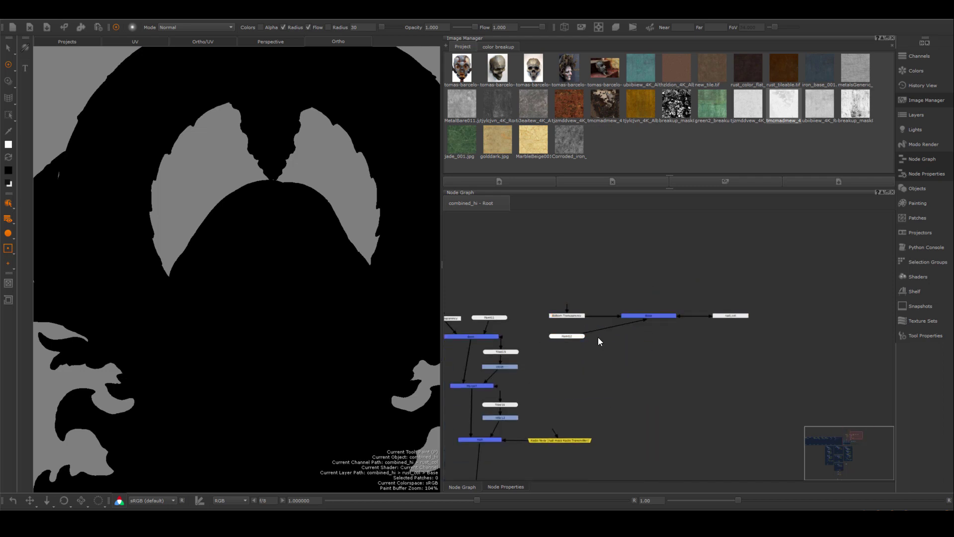
Step: Arrange the rust_col channel's nodes vertically, with its two inputs above the Base node and the channel node below
{"action": "mouse_move", "coordinate": [734, 315]}
{"action": "left_mouse_down"}
{"action": "mouse_move", "coordinate": [669, 422]}
{"action": "mouse_move", "coordinate": [655, 420]}
{"action": "left_mouse_up"}
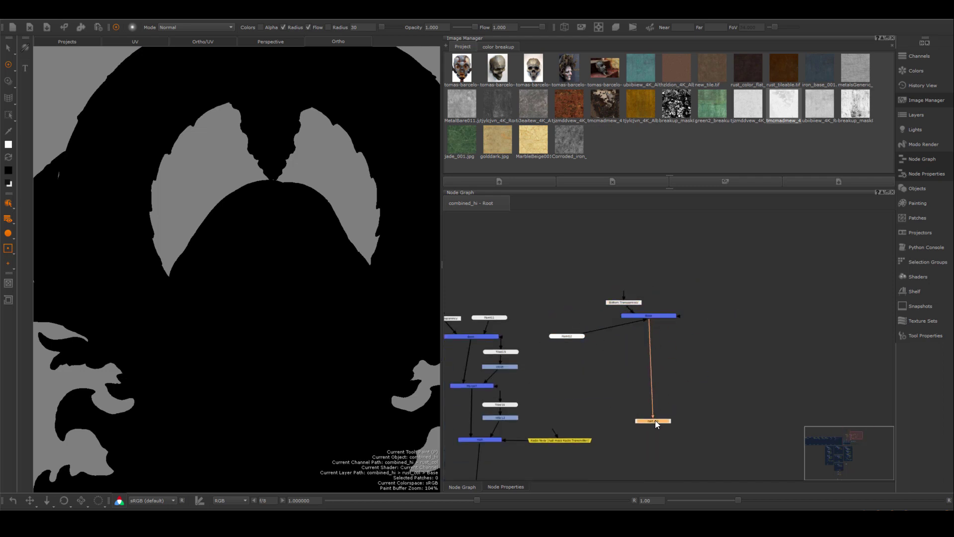
{"action": "left_click_drag", "start_coordinate": [571, 337], "coordinate": [688, 298]}
{"action": "left_click_drag", "start_coordinate": [606, 271], "coordinate": [709, 445]}
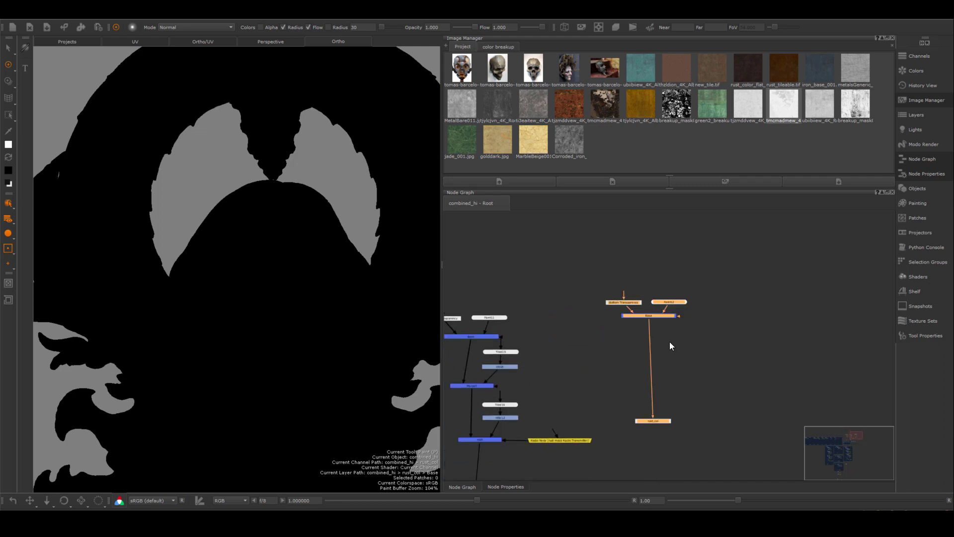
{"action": "left_click_drag", "start_coordinate": [656, 317], "coordinate": [644, 331]}
{"action": "scroll", "coordinate": [594, 362], "scroll_direction": "down", "scroll_amount": 2}
{"action": "scroll", "coordinate": [640, 312], "scroll_direction": "up", "scroll_amount": 2}
{"action": "middle_click_drag", "start_coordinate": [574, 377], "coordinate": [620, 333]}
{"action": "scroll", "coordinate": [640, 312], "scroll_direction": "up", "scroll_amount": 2}
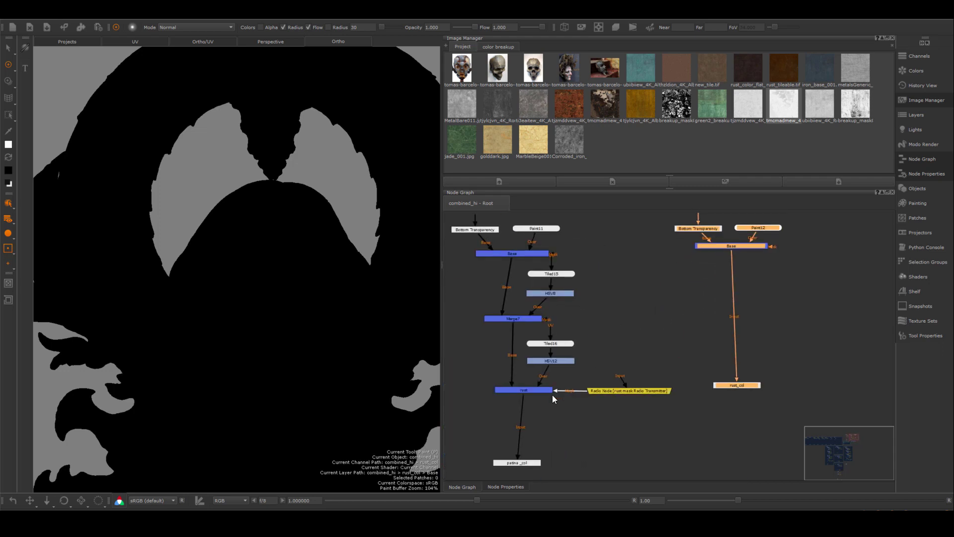
Step: Move the rust merge with its Tiled16 and HSV12 nodes from the patina chain beside rust_col, deleting the rust mask radio node
{"action": "left_click_drag", "start_coordinate": [614, 430], "coordinate": [539, 343]}
{"action": "left_click_drag", "start_coordinate": [541, 388], "coordinate": [616, 405]}
{"action": "left_click", "coordinate": [568, 391]}
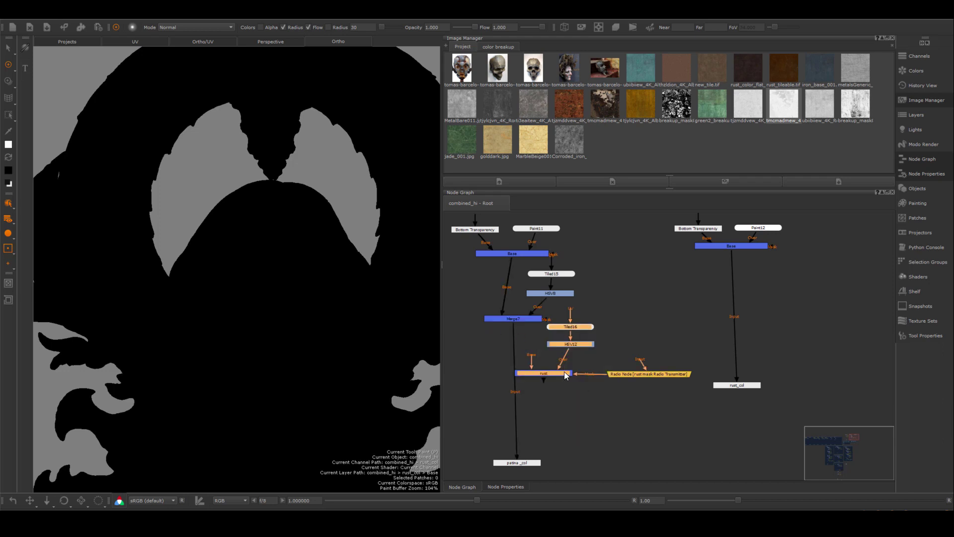
{"action": "left_click_drag", "start_coordinate": [564, 372], "coordinate": [809, 314]}
{"action": "middle_click_drag", "start_coordinate": [888, 345], "coordinate": [704, 360]}
{"action": "left_click", "coordinate": [690, 330]}
{"action": "key", "text": "Delete"}
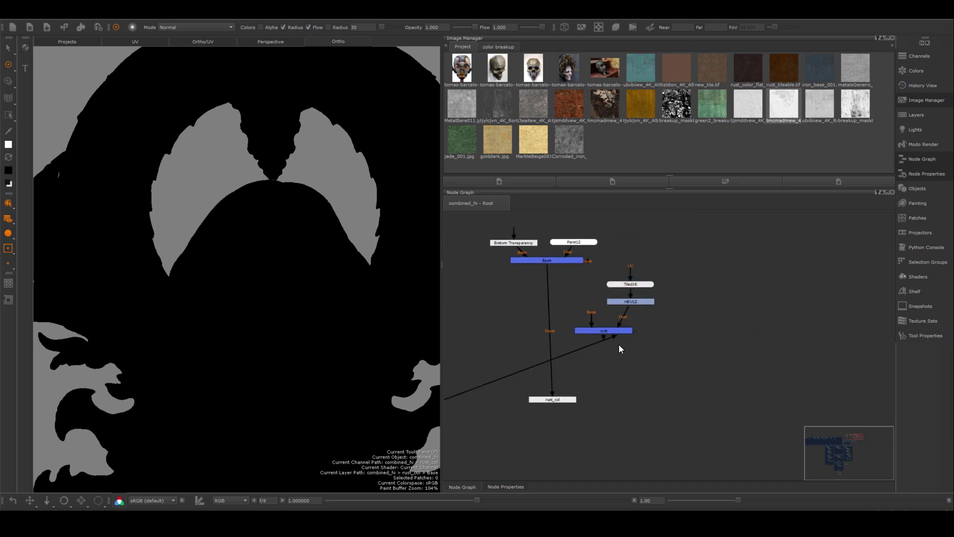
Step: Insert the rust merge between the Base node and the rust_col channel node, and tidy the positions of its connected nodes
{"action": "middle_click_drag", "start_coordinate": [618, 345], "coordinate": [734, 292]}
{"action": "scroll", "coordinate": [733, 294], "scroll_direction": "down", "scroll_amount": 2}
{"action": "left_click_drag", "start_coordinate": [717, 291], "coordinate": [662, 323]}
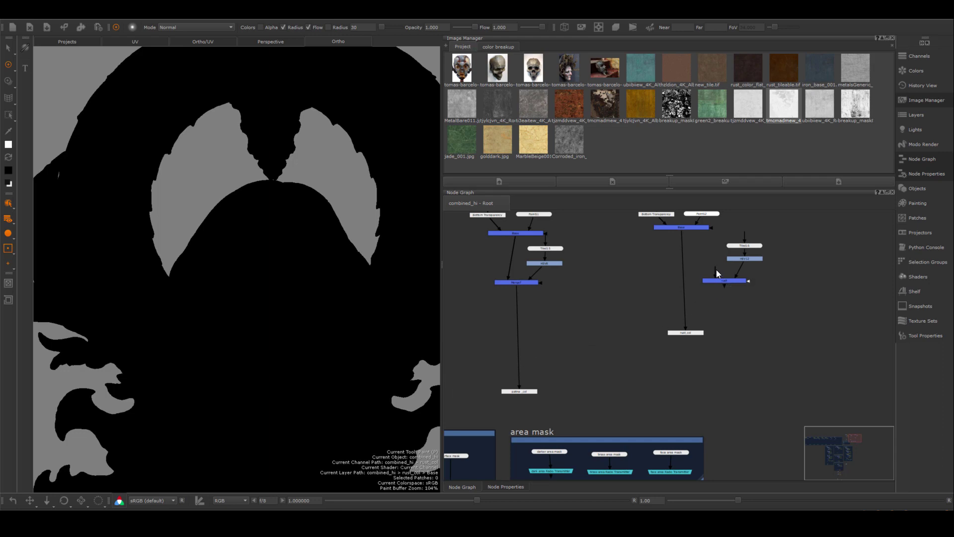
{"action": "left_click_drag", "start_coordinate": [686, 280], "coordinate": [681, 281]}
{"action": "left_click", "coordinate": [688, 336]}
{"action": "left_click_drag", "start_coordinate": [689, 338], "coordinate": [689, 376]}
{"action": "scroll", "coordinate": [709, 313], "scroll_direction": "up", "scroll_amount": 1}
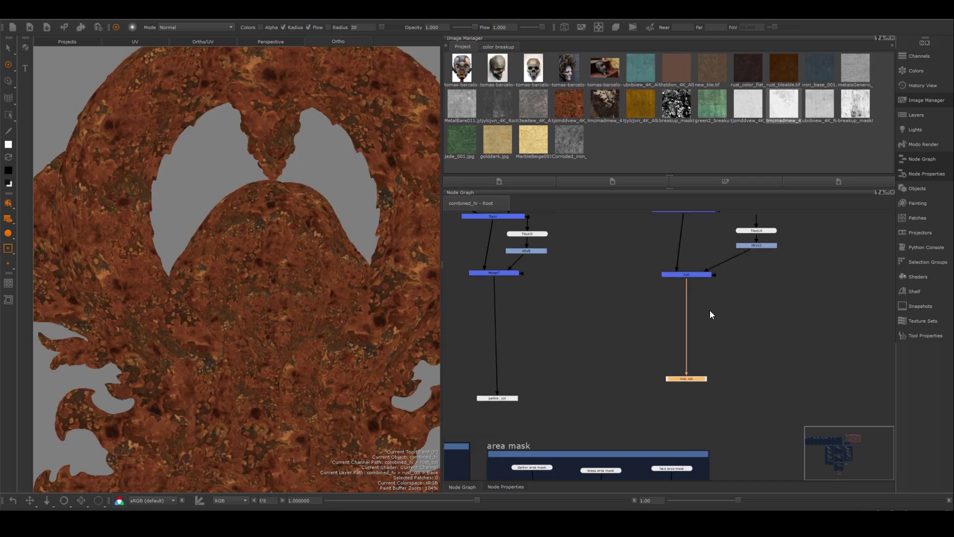
{"action": "middle_click_drag", "start_coordinate": [710, 310], "coordinate": [672, 346]}
{"action": "left_click", "coordinate": [716, 295]}
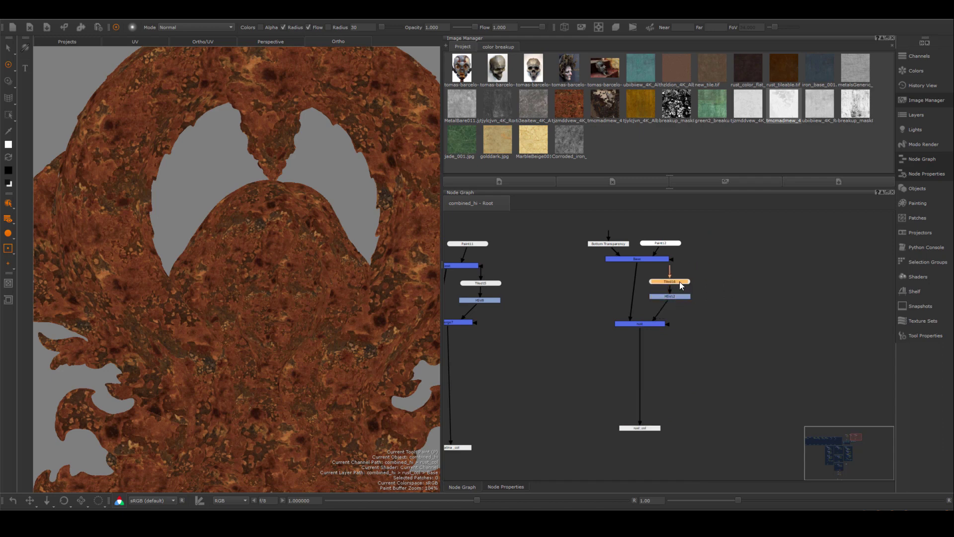
Step: Set the U and V repeat of the rust texture's Tiled16 node to 6
{"action": "double_click", "coordinate": [677, 282]}
{"action": "left_click", "coordinate": [514, 332]}
{"action": "type", "text": "6"}
{"action": "key", "text": "Return"}
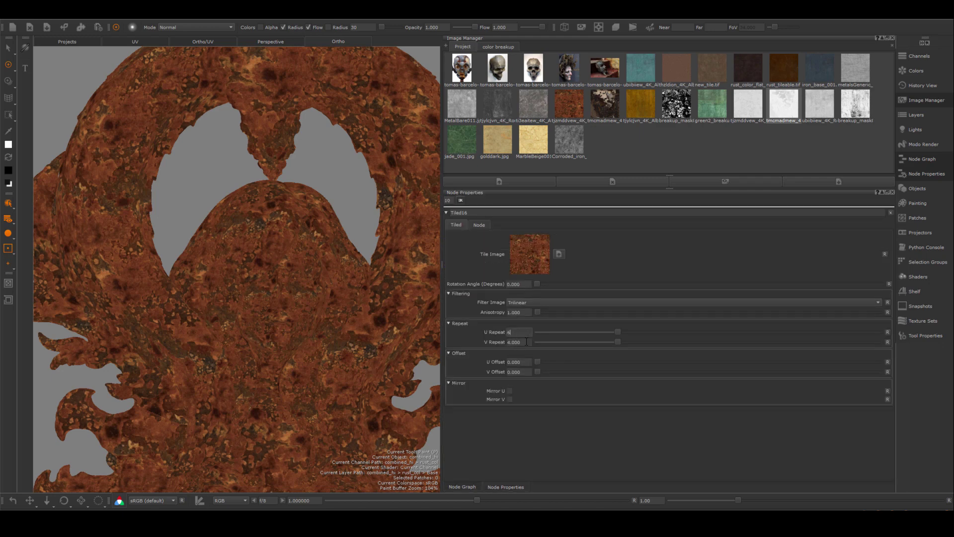
{"action": "left_click", "coordinate": [513, 342]}
{"action": "type", "text": "6"}
{"action": "key", "text": "Return"}
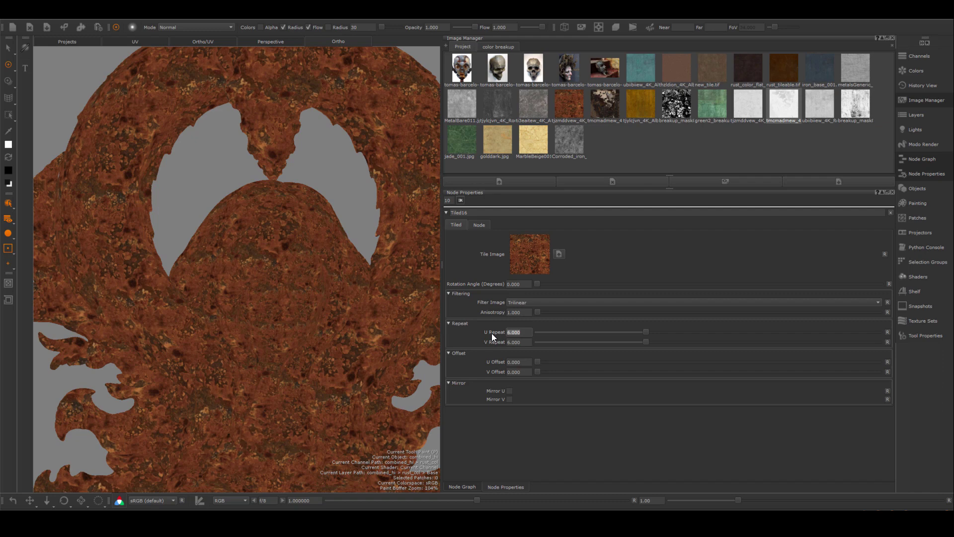
Step: Increase the U and V repeat of the Tiled16 node to 8
{"action": "type", "text": "8"}
{"action": "key", "text": "Return"}
{"action": "left_click", "coordinate": [520, 342]}
{"action": "type", "text": "8"}
{"action": "key", "text": "Return"}
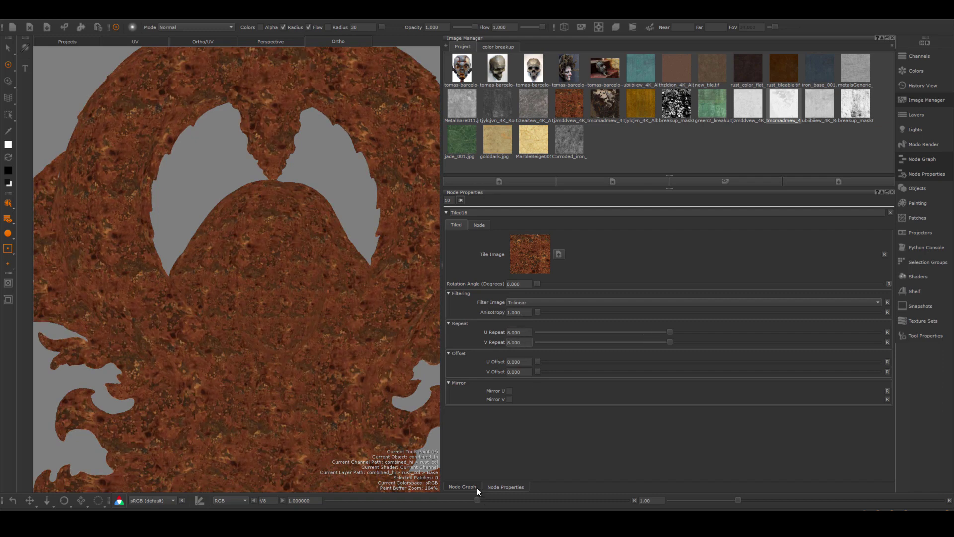
Step: Replace the Tiled16 node's tile image with rust_tileable.tif
{"action": "left_click", "coordinate": [462, 487]}
{"action": "double_click", "coordinate": [681, 282]}
{"action": "left_click_drag", "start_coordinate": [782, 68], "coordinate": [530, 255]}
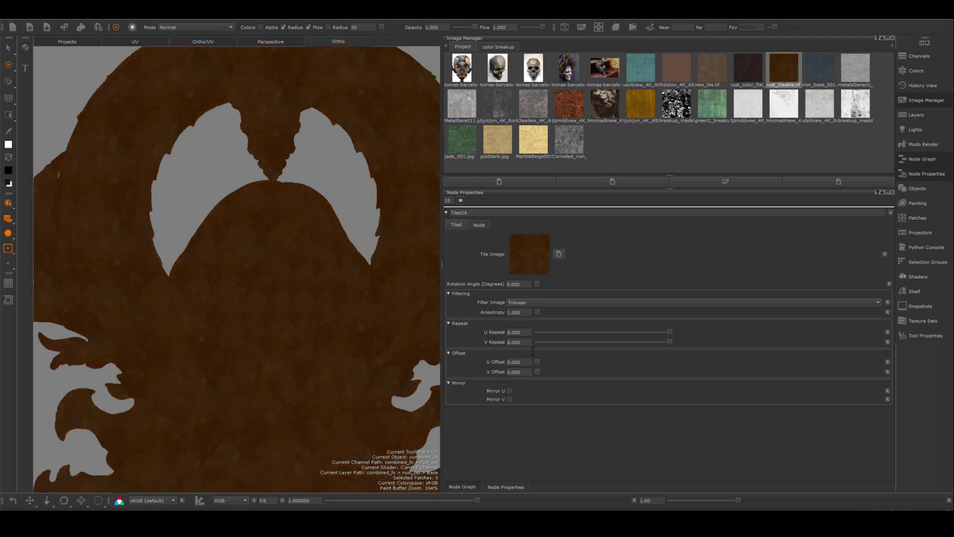
Step: Set the Tiled16 node's U and V repeat to 2
{"action": "left_click", "coordinate": [470, 488]}
{"action": "double_click", "coordinate": [674, 280]}
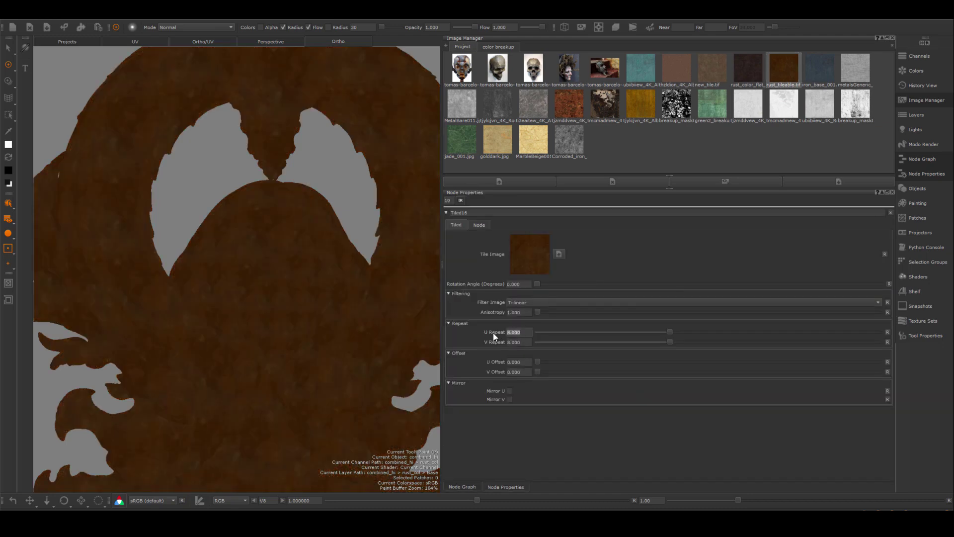
{"action": "type", "text": "2"}
{"action": "key", "text": "Tab"}
{"action": "type", "text": "2"}
{"action": "key", "text": "Return"}
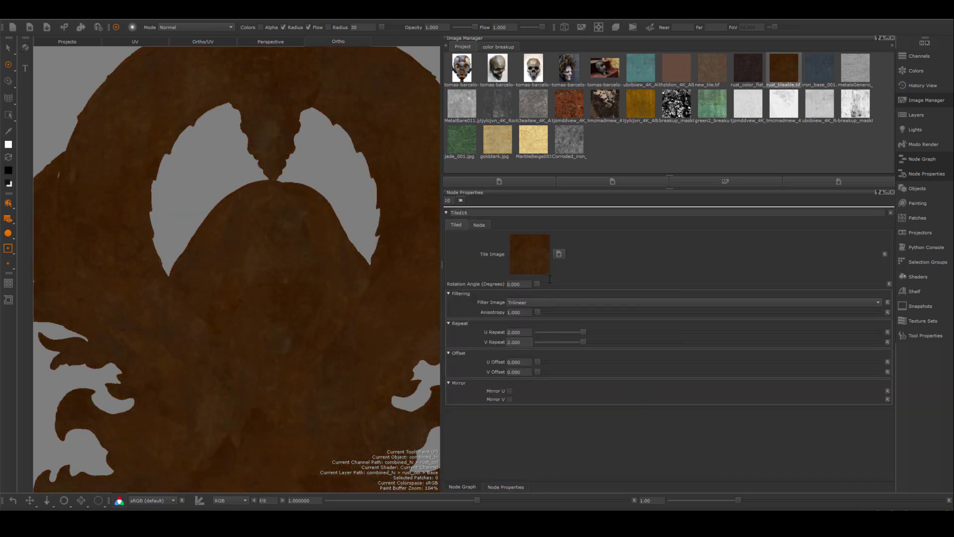
Step: Set the rust HSV12 node's value scale to 1 and its hue shift to about -5.3
{"action": "left_click", "coordinate": [464, 488]}
{"action": "double_click", "coordinate": [675, 296]}
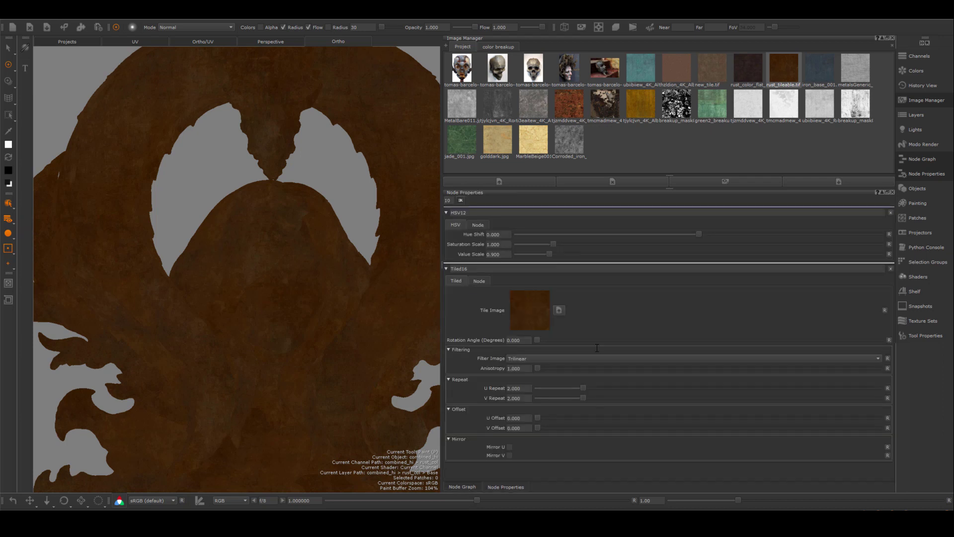
{"action": "double_click", "coordinate": [507, 254]}
{"action": "type", "text": "1"}
{"action": "key", "text": "Return"}
{"action": "left_click_drag", "start_coordinate": [700, 234], "coordinate": [693, 235]}
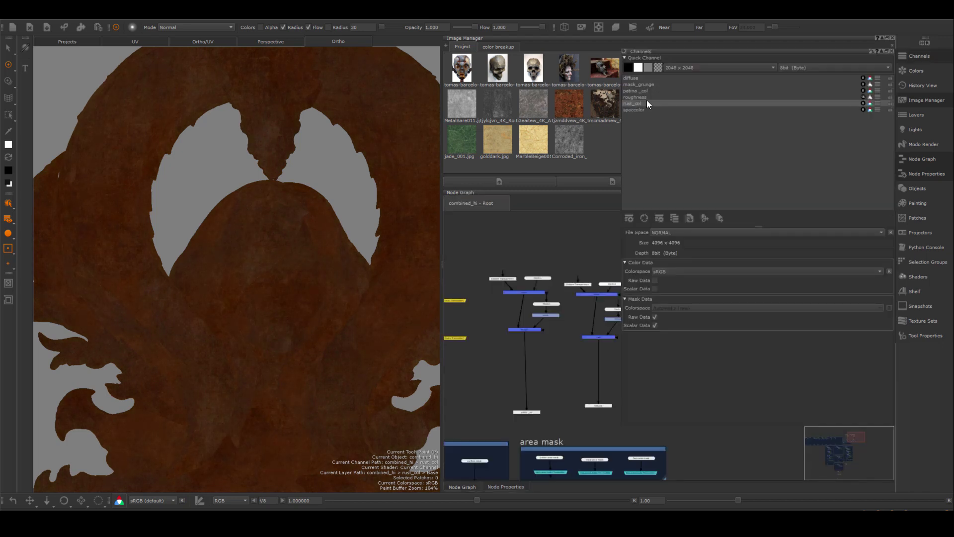
Step: Display the patina _col channel and set its HSV8 node's value scale to about 0.81 and hue shift to about 7.6
{"action": "left_click", "coordinate": [634, 91]}
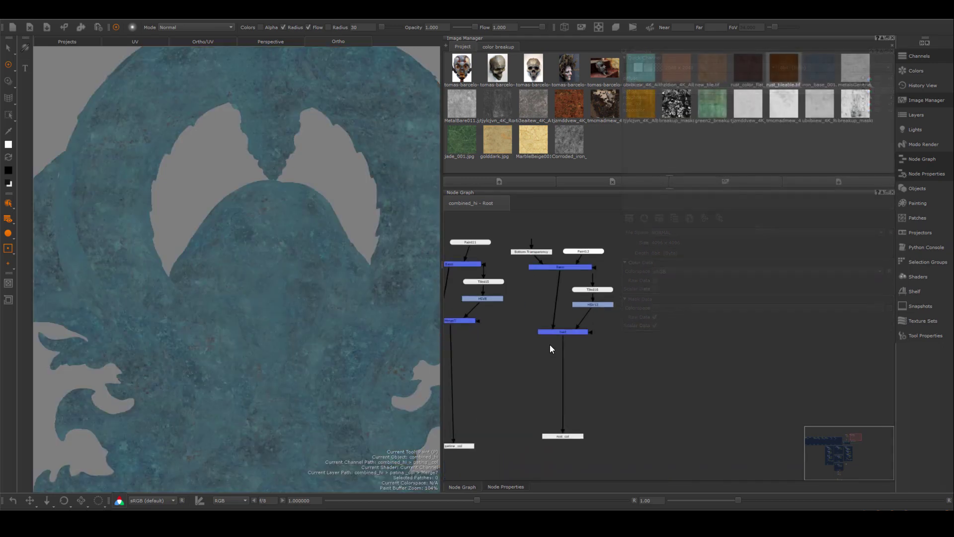
{"action": "double_click", "coordinate": [489, 289]}
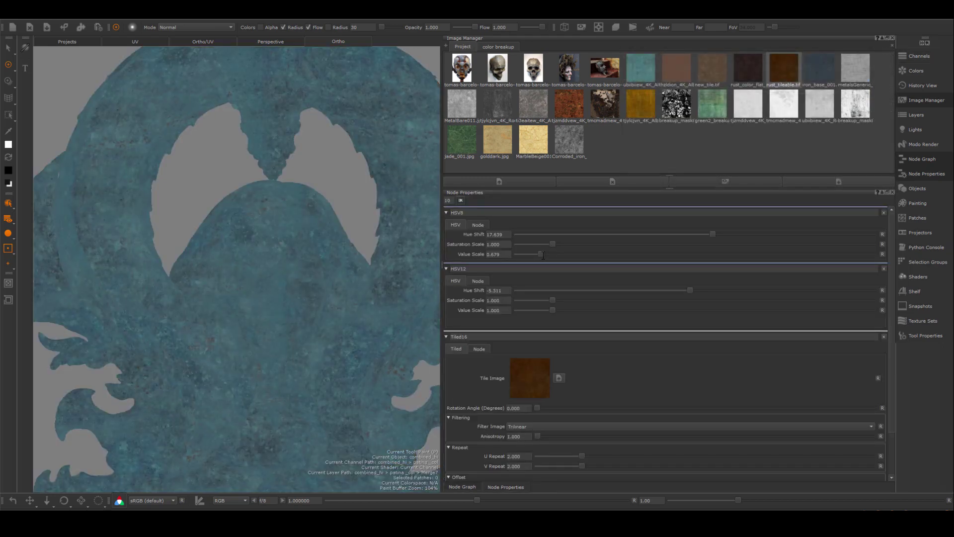
{"action": "left_click_drag", "start_coordinate": [543, 255], "coordinate": [546, 254]}
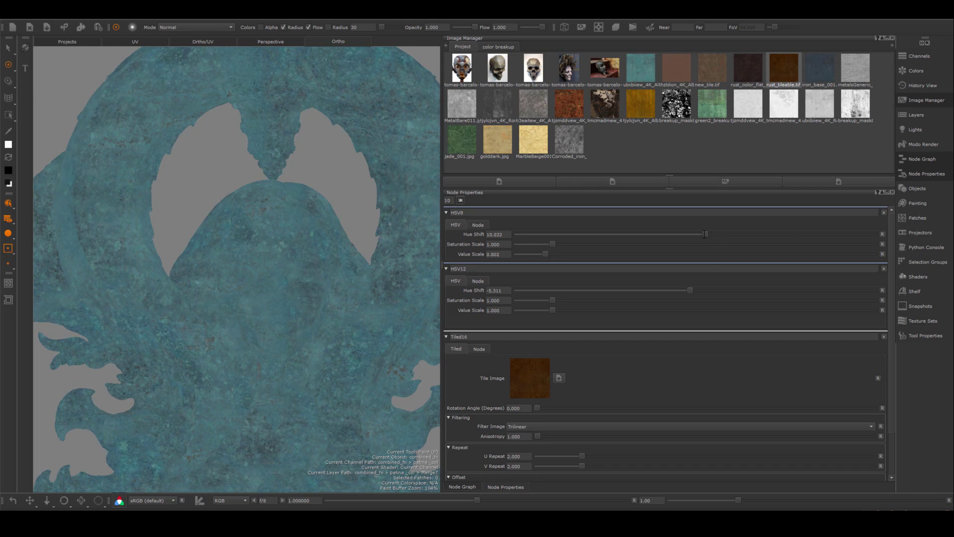
{"action": "left_click_drag", "start_coordinate": [705, 234], "coordinate": [703, 234]}
Step: Export all patches of the patina _col channel flattened, using patina_col as the file name template
{"action": "left_click", "coordinate": [917, 57]}
{"action": "right_click", "coordinate": [656, 90]}
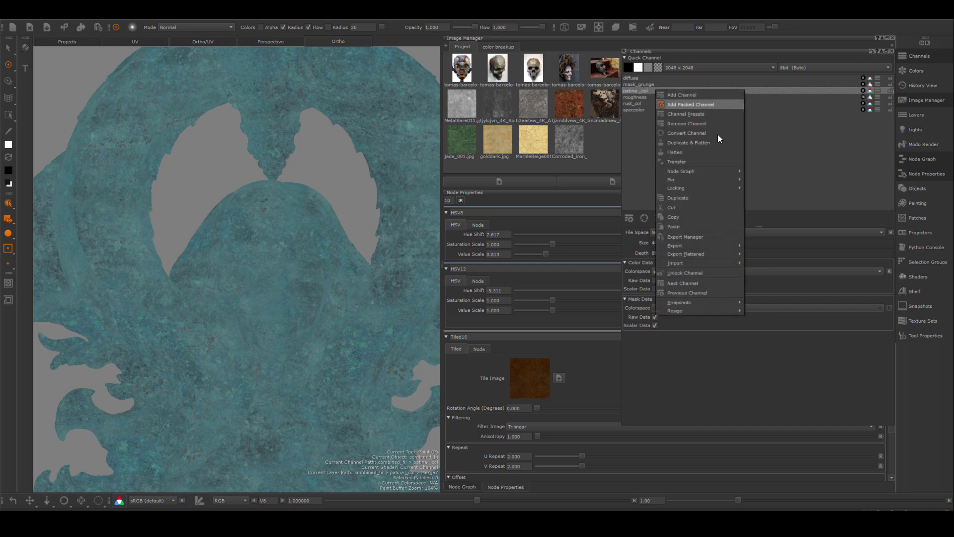
{"action": "mouse_move", "coordinate": [719, 254]}
{"action": "left_click", "coordinate": [782, 265]}
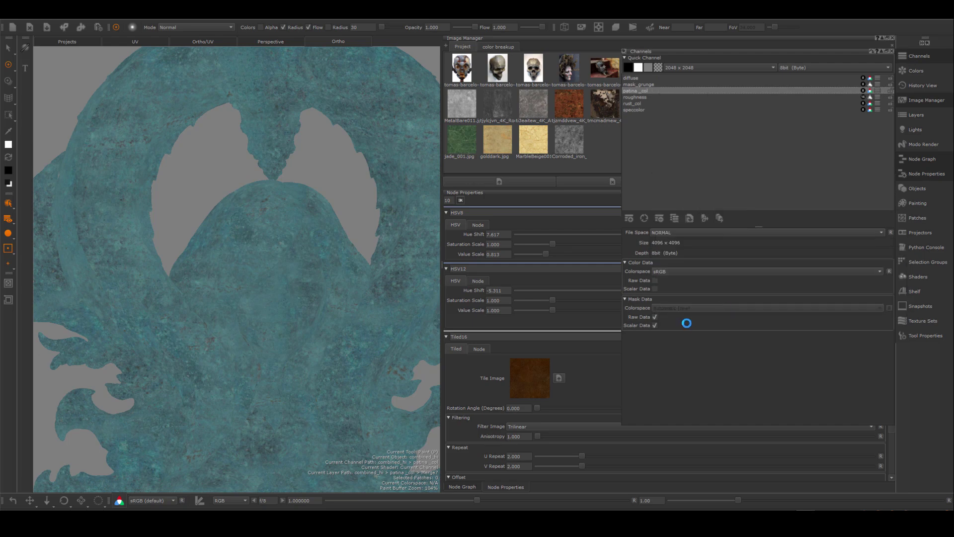
{"action": "double_click", "coordinate": [332, 297]}
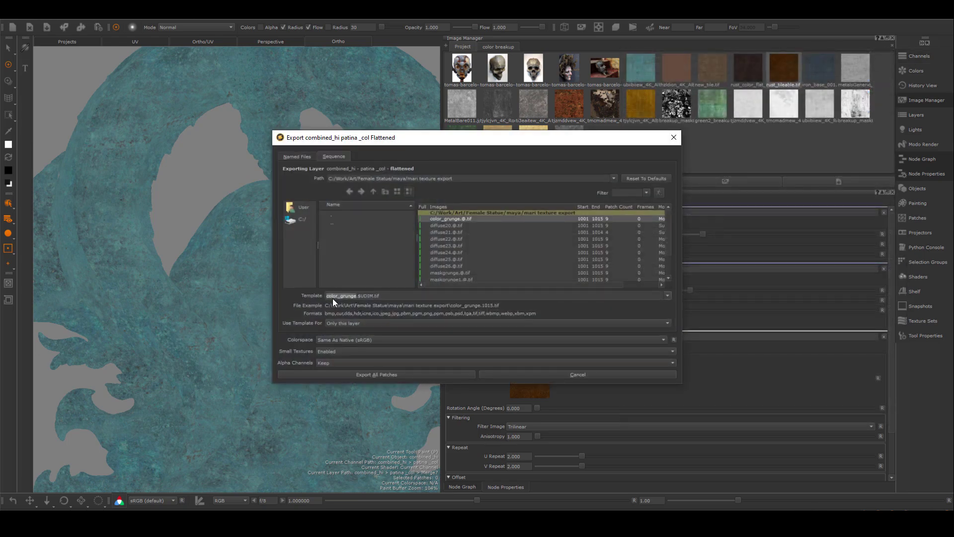
{"action": "type", "text": "patina_c"}
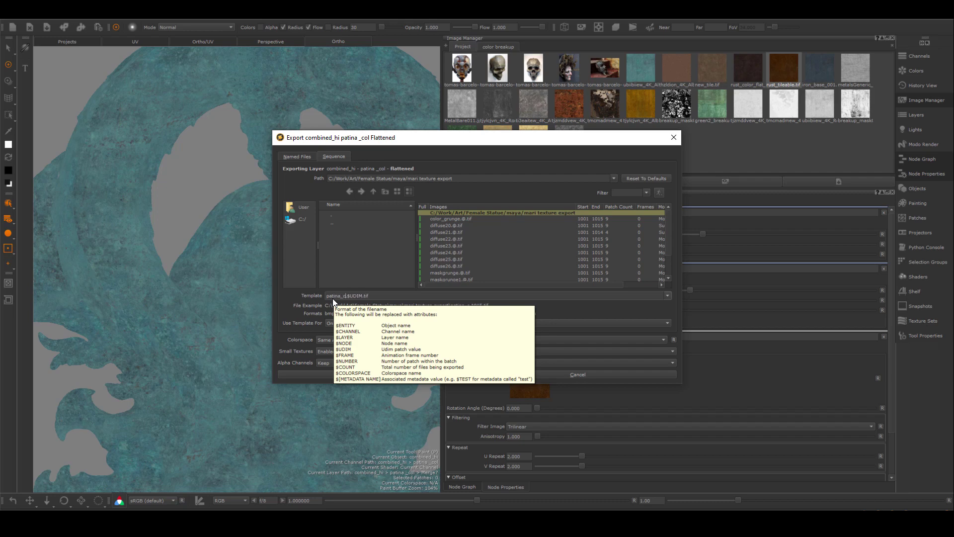
{"action": "type", "text": "ol"}
{"action": "left_click", "coordinate": [363, 373]}
Step: Rename the mask_grunge channel to patina_mask
{"action": "left_click", "coordinate": [912, 60]}
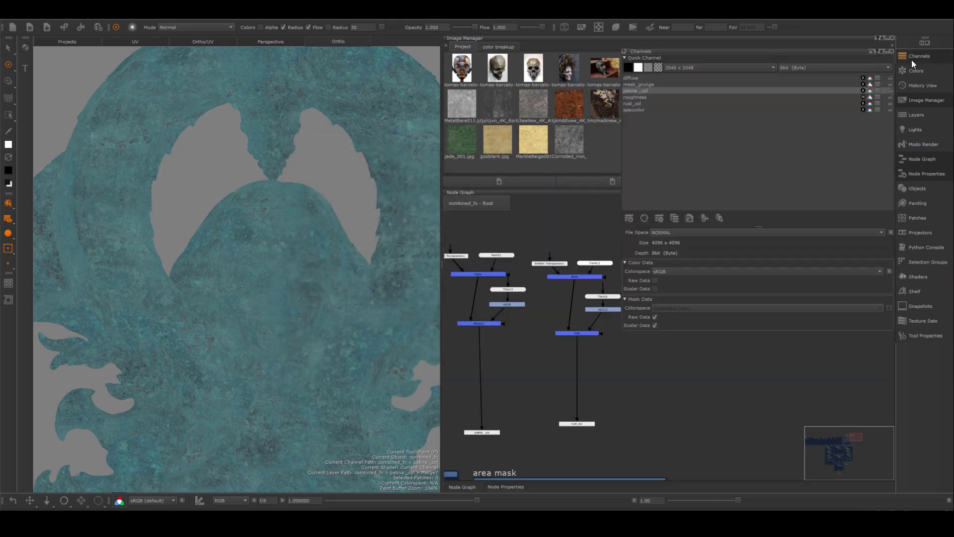
{"action": "left_click", "coordinate": [641, 83]}
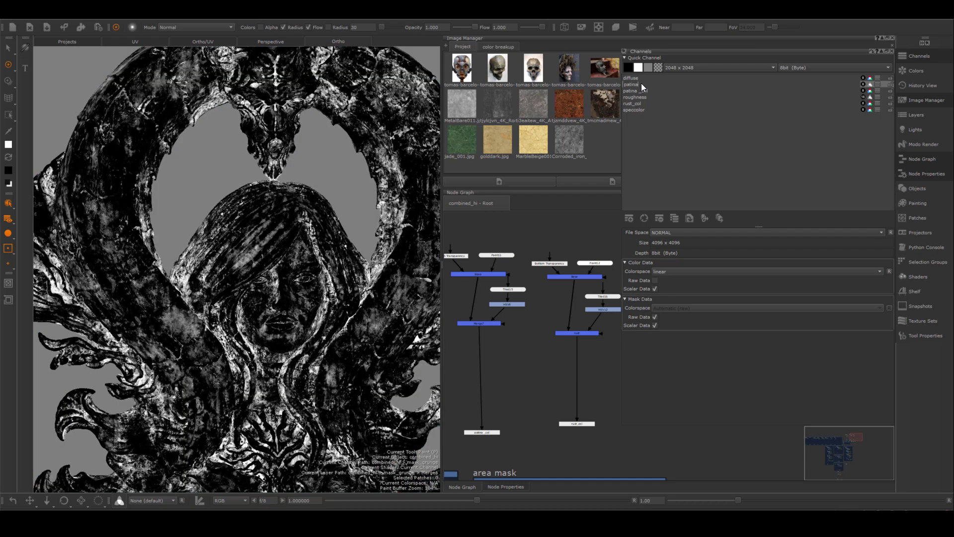
{"action": "type", "text": "patina_mask"}
{"action": "key", "text": "Return"}
Step: Move the whole patina_mask node chain away from the color channel chains to make space between them
{"action": "scroll", "coordinate": [538, 380], "scroll_direction": "down", "scroll_amount": 4}
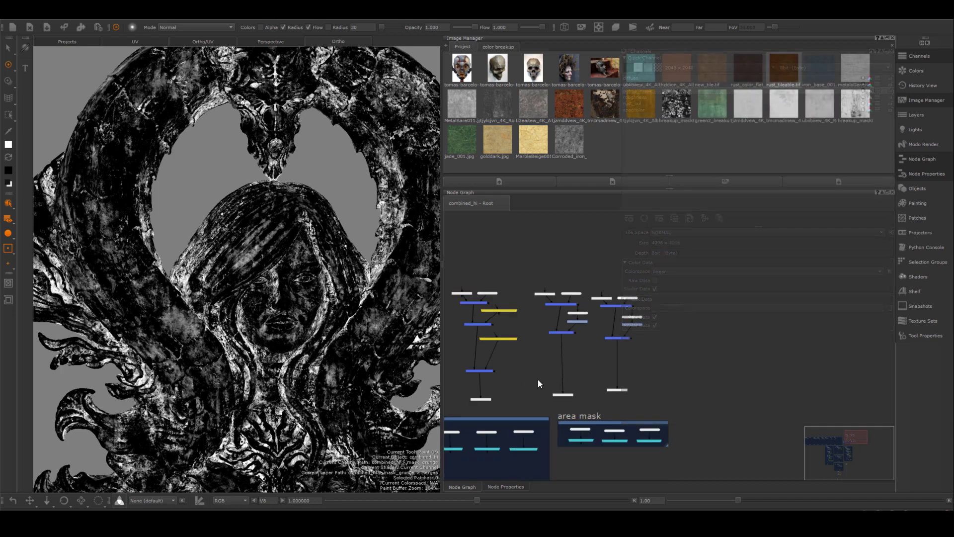
{"action": "middle_click_drag", "start_coordinate": [547, 370], "coordinate": [660, 369]}
{"action": "left_click", "coordinate": [929, 51]}
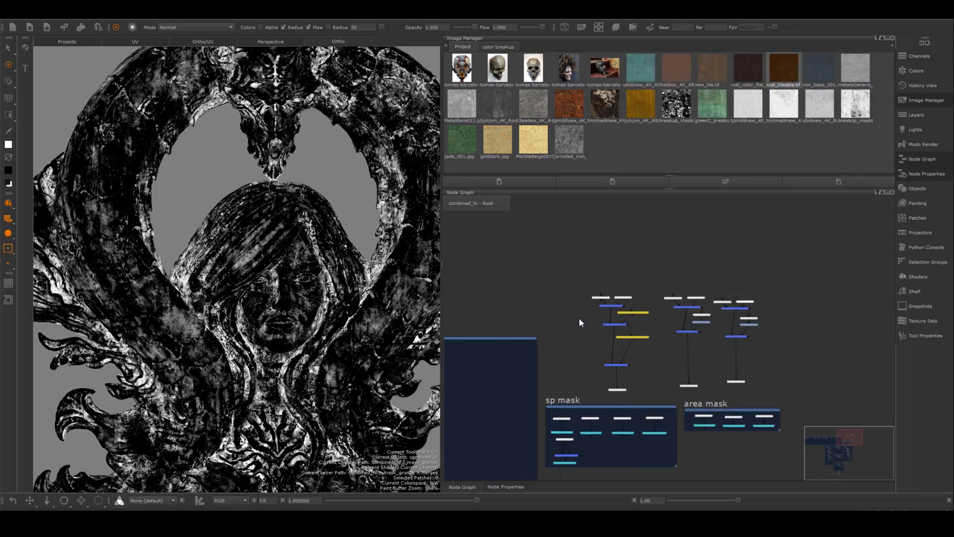
{"action": "middle_click_drag", "start_coordinate": [579, 318], "coordinate": [539, 303]}
{"action": "left_click_drag", "start_coordinate": [530, 260], "coordinate": [594, 385]}
{"action": "left_click_drag", "start_coordinate": [578, 374], "coordinate": [520, 374]}
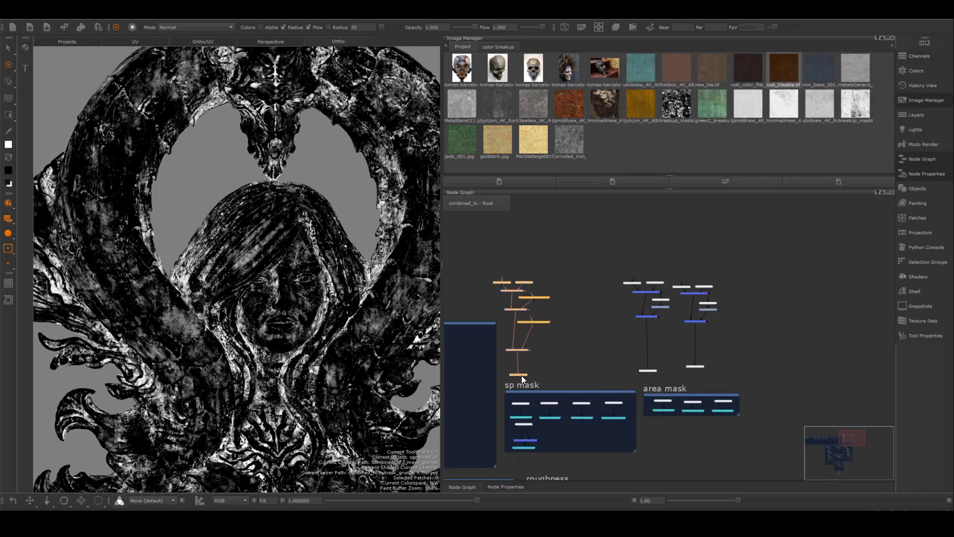
{"action": "left_click", "coordinate": [559, 354]}
Step: Detach the Merge5 node and the rust mask radio node from the patina_mask chain, leaving Base connected directly to Merge6
{"action": "scroll", "coordinate": [562, 353], "scroll_direction": "up", "scroll_amount": 3}
{"action": "middle_click_drag", "start_coordinate": [568, 354], "coordinate": [649, 338]}
{"action": "scroll", "coordinate": [616, 324], "scroll_direction": "up", "scroll_amount": 2}
{"action": "scroll", "coordinate": [663, 315], "scroll_direction": "up", "scroll_amount": 2}
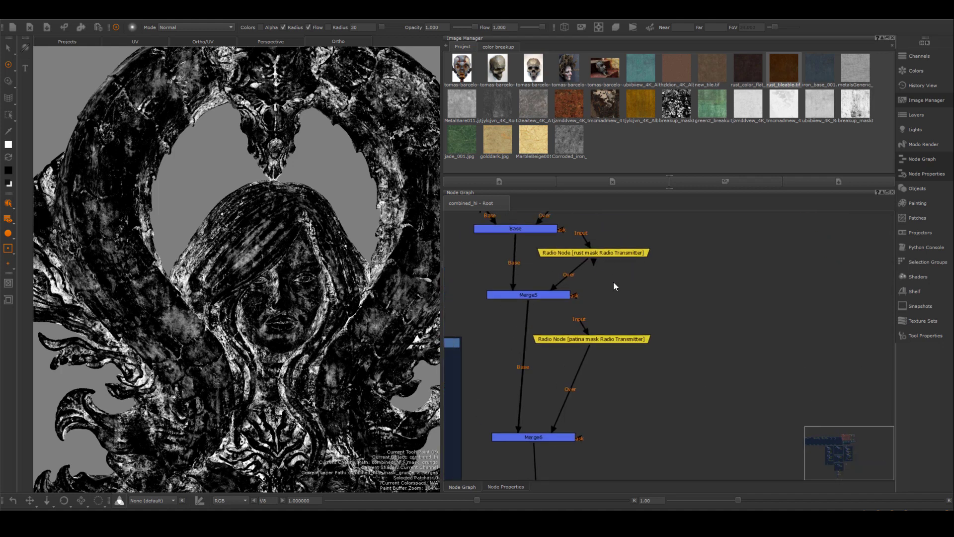
{"action": "left_click_drag", "start_coordinate": [623, 304], "coordinate": [552, 252]}
{"action": "left_click_drag", "start_coordinate": [542, 297], "coordinate": [597, 266]}
{"action": "scroll", "coordinate": [574, 296], "scroll_direction": "down", "scroll_amount": 2}
{"action": "middle_click_drag", "start_coordinate": [573, 297], "coordinate": [559, 327]}
{"action": "left_click_drag", "start_coordinate": [579, 301], "coordinate": [556, 301]}
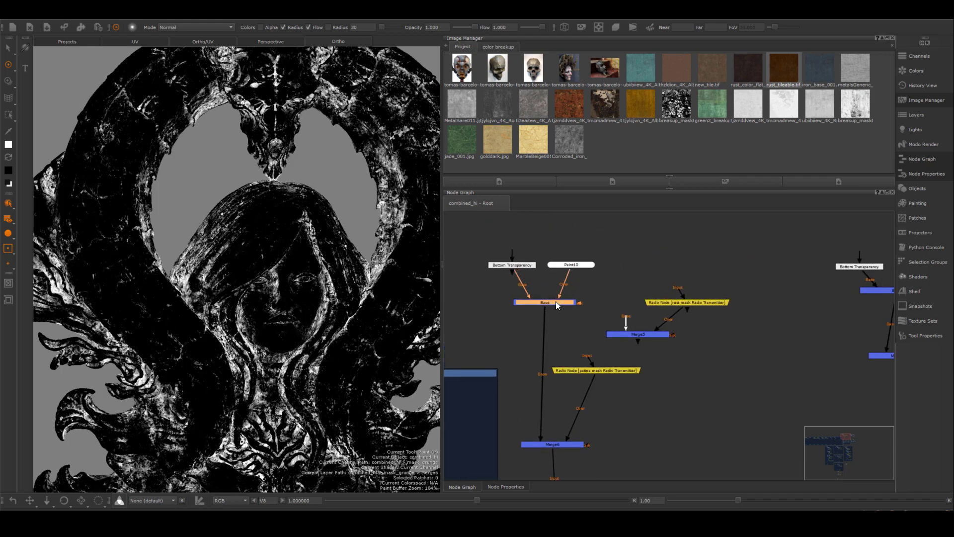
Step: Move the patina mask radio node down beside Merge6 and shift the detached rust mask merge farther from the chain
{"action": "left_click", "coordinate": [607, 371]}
{"action": "left_click_drag", "start_coordinate": [607, 370], "coordinate": [614, 418]}
{"action": "left_click", "coordinate": [663, 335]}
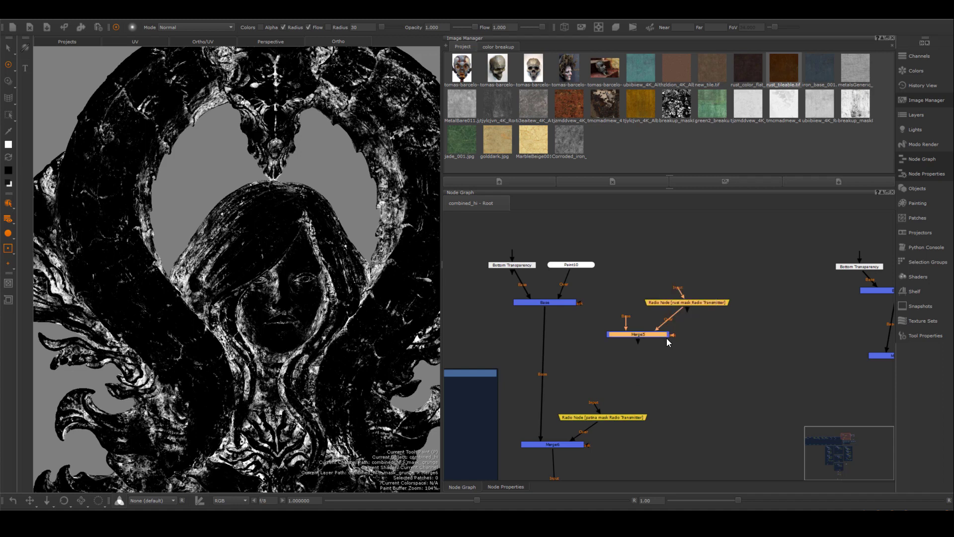
{"action": "left_click_drag", "start_coordinate": [664, 334], "coordinate": [732, 287]}
Step: Compact the patina_mask chain by moving the patina mask radio node, Merge6 and the channel node up toward the Base node
{"action": "scroll", "coordinate": [603, 370], "scroll_direction": "down", "scroll_amount": 3}
{"action": "middle_click_drag", "start_coordinate": [595, 362], "coordinate": [596, 314]}
{"action": "left_click", "coordinate": [607, 346]}
{"action": "left_click", "coordinate": [609, 363], "text": "shift"}
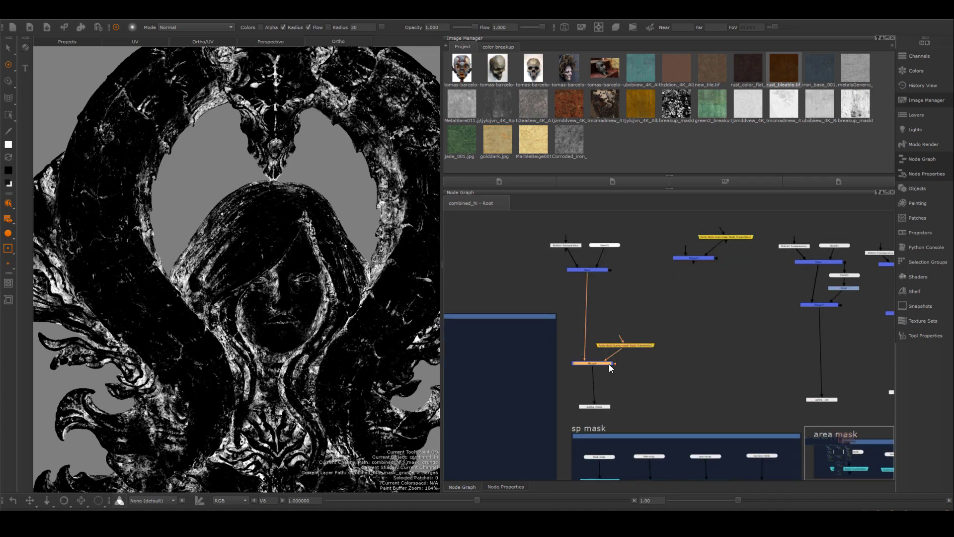
{"action": "left_click_drag", "start_coordinate": [609, 363], "coordinate": [611, 316]}
{"action": "left_click_drag", "start_coordinate": [610, 405], "coordinate": [607, 353]}
{"action": "left_click", "coordinate": [664, 380]}
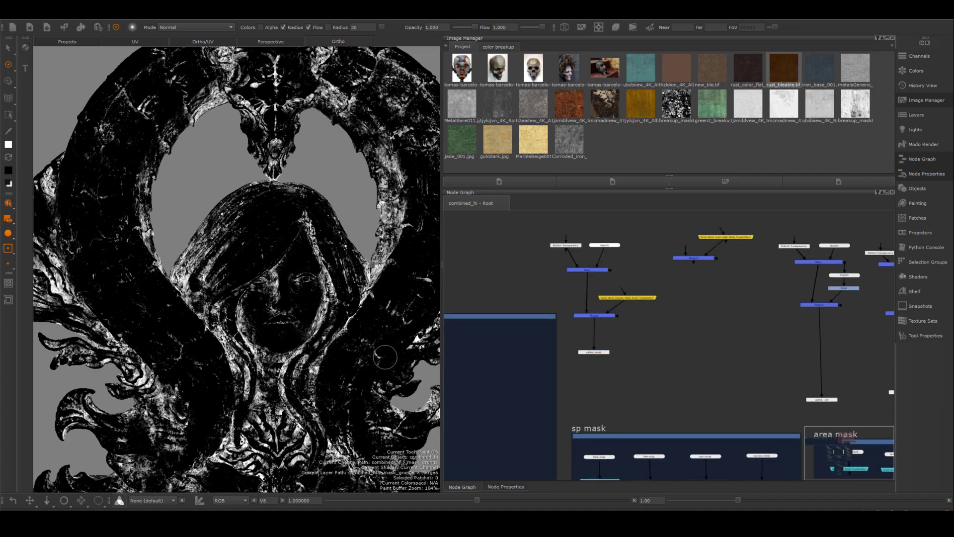
{"action": "mouse_move", "coordinate": [241, 208]}
{"action": "right_mouse_down", "text": "alt"}
{"action": "mouse_move", "coordinate": [357, 333]}
{"action": "mouse_move", "coordinate": [223, 209]}
{"action": "right_mouse_up", "text": "alt"}
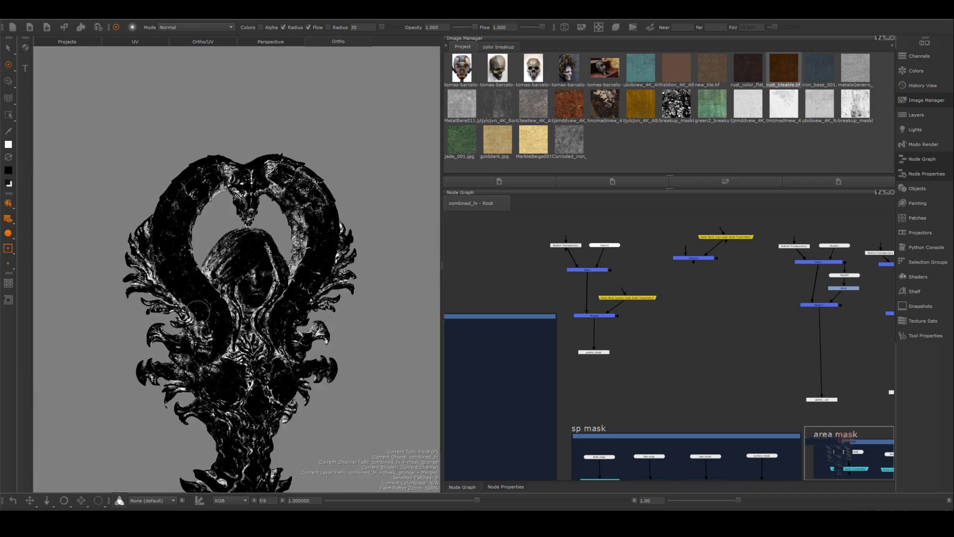
{"action": "middle_click_drag", "start_coordinate": [239, 224], "coordinate": [199, 205], "text": "alt"}
{"action": "right_click_drag", "start_coordinate": [199, 205], "coordinate": [234, 234], "text": "alt"}
{"action": "left_click_drag", "start_coordinate": [647, 296], "coordinate": [643, 282]}
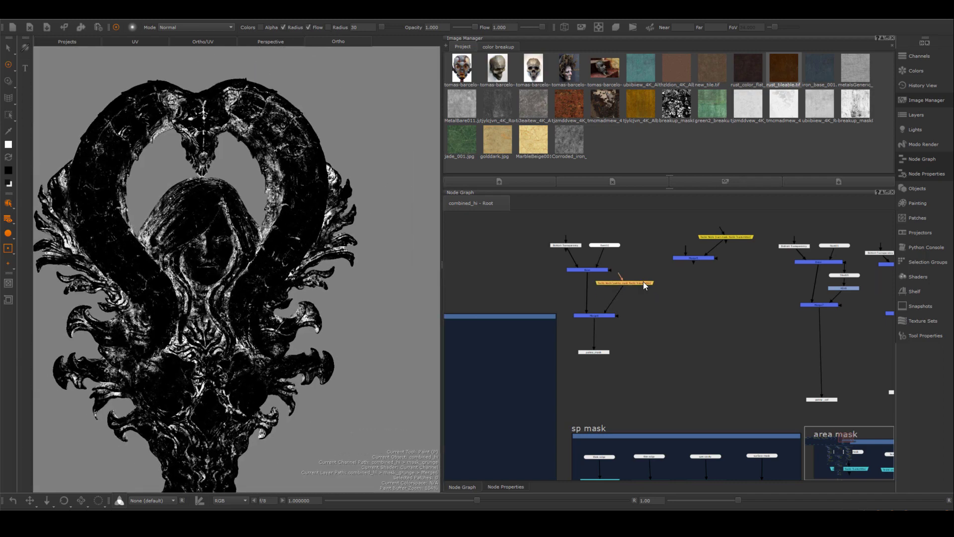
Step: Add a new channel named rust_mask with its color data colorspace set to linear
{"action": "scroll", "coordinate": [684, 299], "scroll_direction": "down", "scroll_amount": 1}
{"action": "middle_click_drag", "start_coordinate": [684, 299], "coordinate": [627, 335]}
{"action": "left_click", "coordinate": [917, 58]}
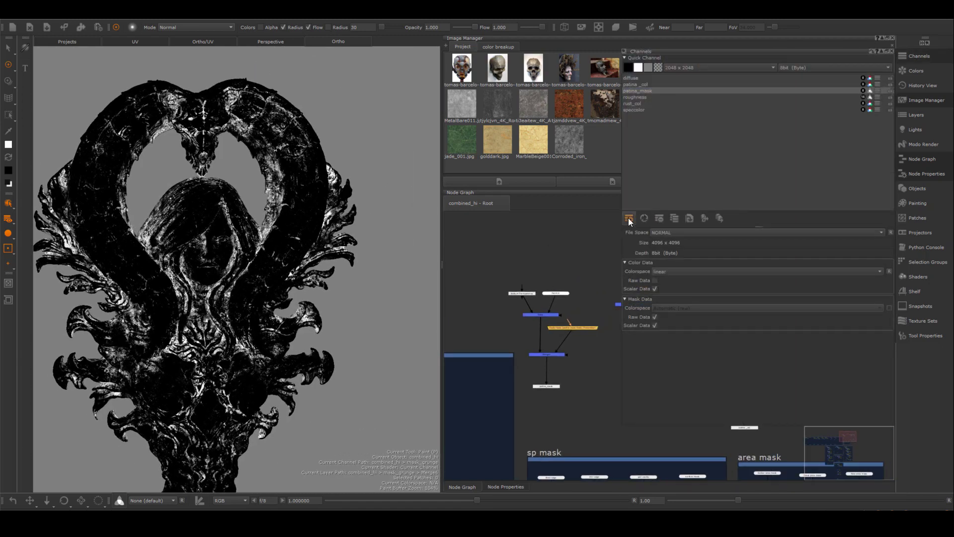
{"action": "left_click", "coordinate": [628, 217]}
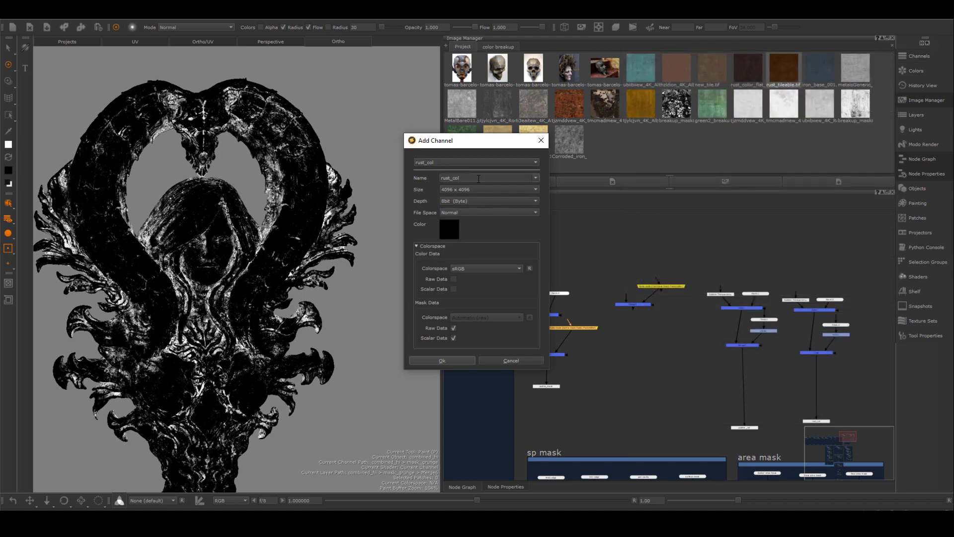
{"action": "type", "text": "rust_mask"}
{"action": "left_click", "coordinate": [473, 270]}
{"action": "left_click", "coordinate": [482, 286]}
{"action": "left_click", "coordinate": [460, 361]}
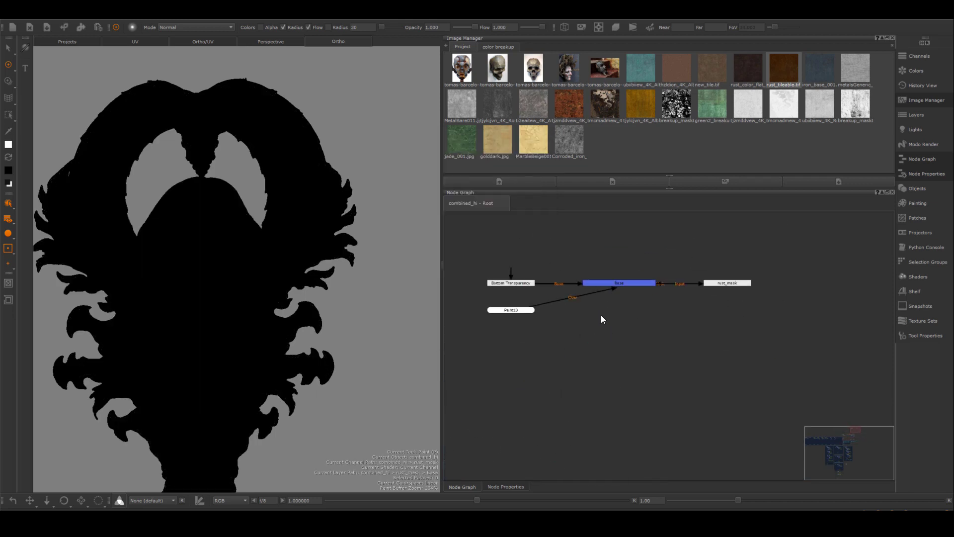
Step: Arrange the new rust_mask channel's nodes vertically and move the group toward the detached rust mask merge
{"action": "left_click_drag", "start_coordinate": [711, 282], "coordinate": [617, 416]}
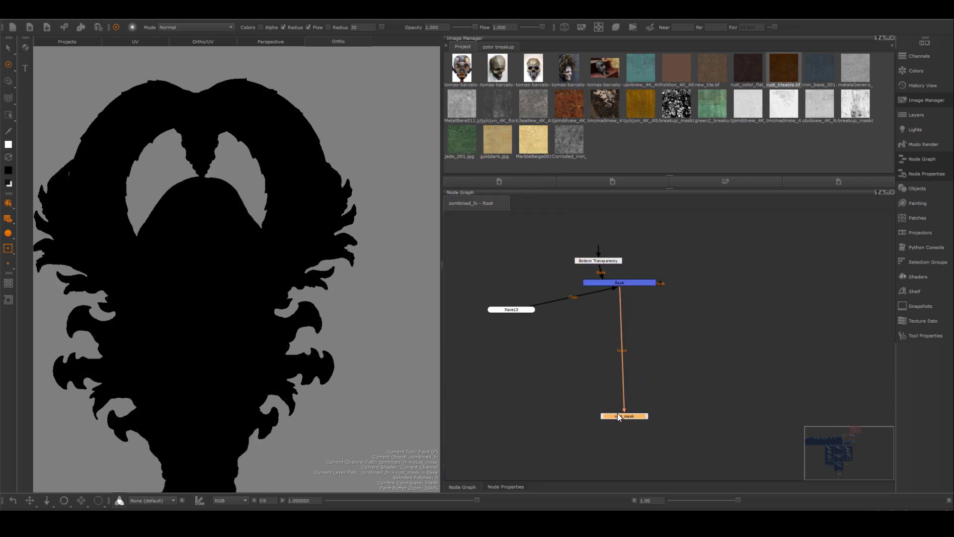
{"action": "left_click_drag", "start_coordinate": [521, 311], "coordinate": [661, 260]}
{"action": "scroll", "coordinate": [723, 368], "scroll_direction": "down", "scroll_amount": 6}
{"action": "middle_click_drag", "start_coordinate": [723, 370], "coordinate": [720, 323]}
{"action": "mouse_move", "coordinate": [599, 227]}
{"action": "left_mouse_down"}
{"action": "mouse_move", "coordinate": [654, 311]}
{"action": "mouse_move", "coordinate": [686, 338]}
{"action": "left_mouse_up"}
{"action": "mouse_move", "coordinate": [657, 281]}
{"action": "left_mouse_down"}
{"action": "mouse_move", "coordinate": [557, 412]}
{"action": "mouse_move", "coordinate": [555, 387]}
{"action": "left_mouse_up"}
Step: Insert the detached Merge5 with its rust mask radio node between the Base and rust_mask channel nodes
{"action": "scroll", "coordinate": [505, 444], "scroll_direction": "up", "scroll_amount": 5}
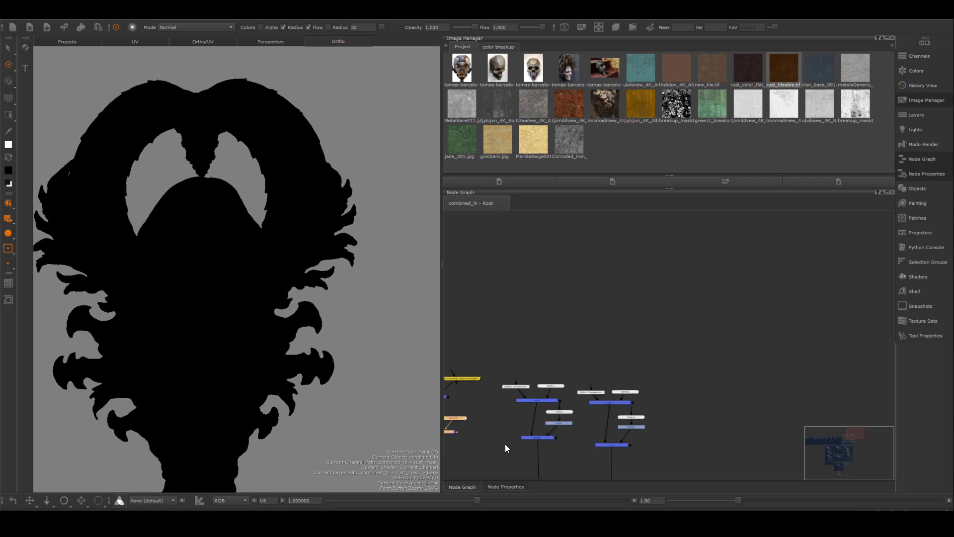
{"action": "middle_click_drag", "start_coordinate": [712, 206], "coordinate": [682, 269]}
{"action": "left_click_drag", "start_coordinate": [613, 252], "coordinate": [646, 403]}
{"action": "left_click", "coordinate": [663, 364]}
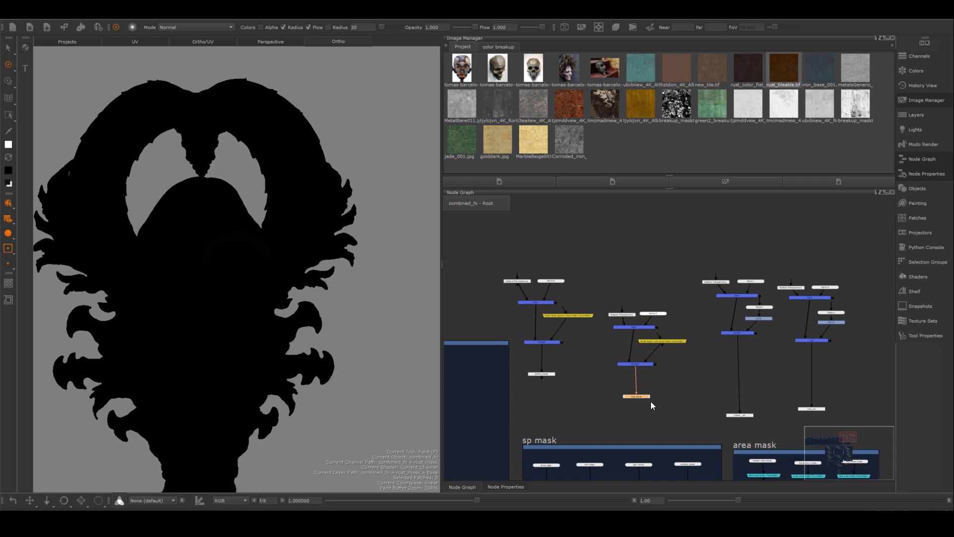
Step: Inspect the rust mask on the statue's face and move the whole rust_mask chain up beside the patina_mask chain
{"action": "right_click_drag", "start_coordinate": [197, 210], "coordinate": [82, 137], "text": "alt"}
{"action": "middle_click_drag", "start_coordinate": [82, 138], "coordinate": [195, 254], "text": "alt"}
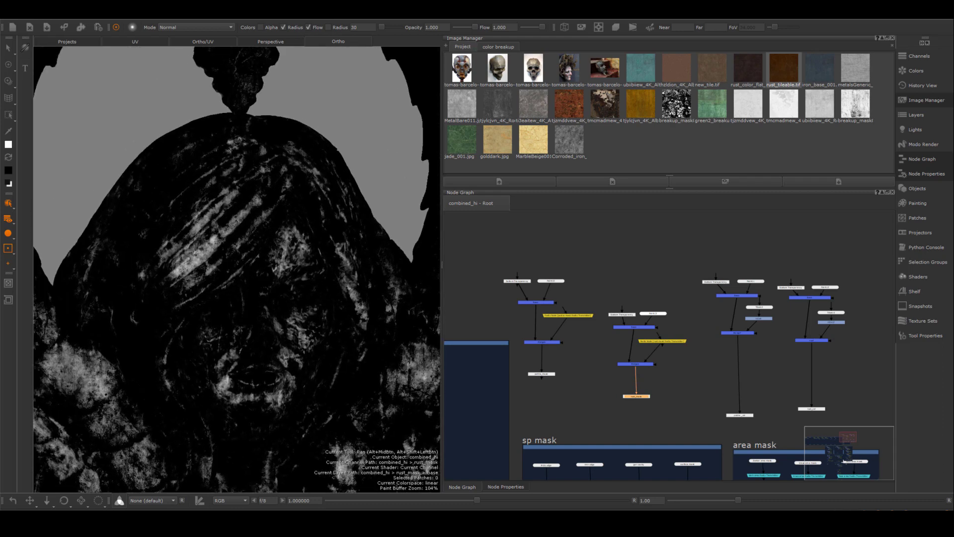
{"action": "middle_click_drag", "start_coordinate": [273, 308], "coordinate": [256, 244], "text": "alt"}
{"action": "scroll", "coordinate": [670, 344], "scroll_direction": "up", "scroll_amount": 2}
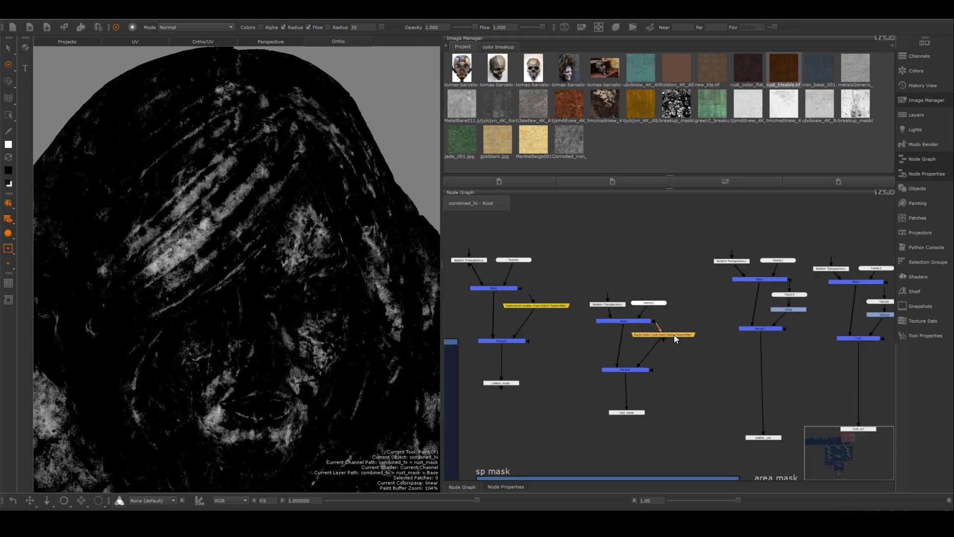
{"action": "scroll", "coordinate": [679, 356], "scroll_direction": "up", "scroll_amount": 2}
{"action": "left_click_drag", "start_coordinate": [574, 254], "coordinate": [664, 463]}
{"action": "left_click_drag", "start_coordinate": [624, 434], "coordinate": [619, 386]}
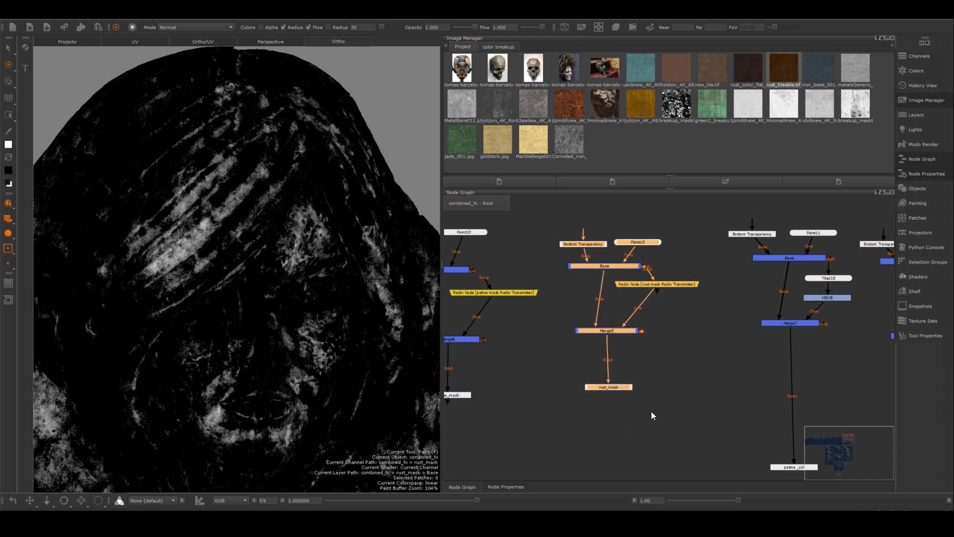
{"action": "left_click", "coordinate": [652, 412]}
Step: Move Merge5 closer to Base, duplicate it, and insert the copy between Merge5 and the rust_mask node
{"action": "scroll", "coordinate": [670, 367], "scroll_direction": "up", "scroll_amount": 2}
{"action": "middle_click_drag", "start_coordinate": [668, 372], "coordinate": [673, 417]}
{"action": "left_click", "coordinate": [672, 310]}
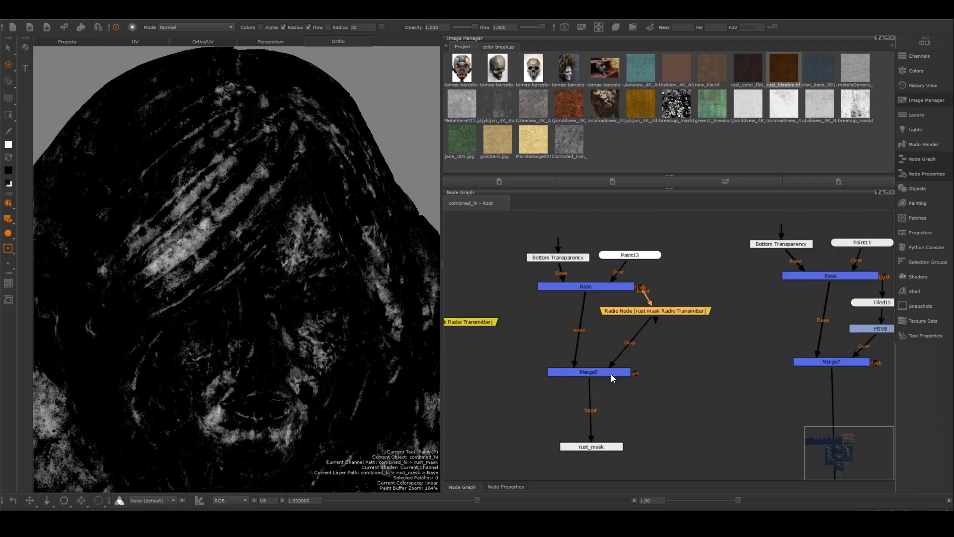
{"action": "left_click_drag", "start_coordinate": [612, 378], "coordinate": [615, 344]}
{"action": "key", "text": "ctrl+c"}
{"action": "key", "text": "ctrl+v"}
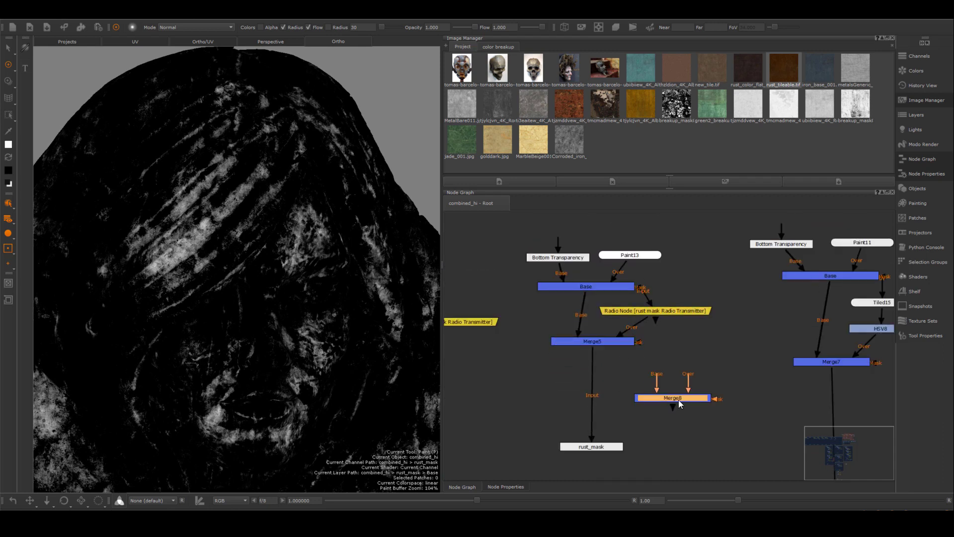
{"action": "left_click_drag", "start_coordinate": [679, 402], "coordinate": [618, 405]}
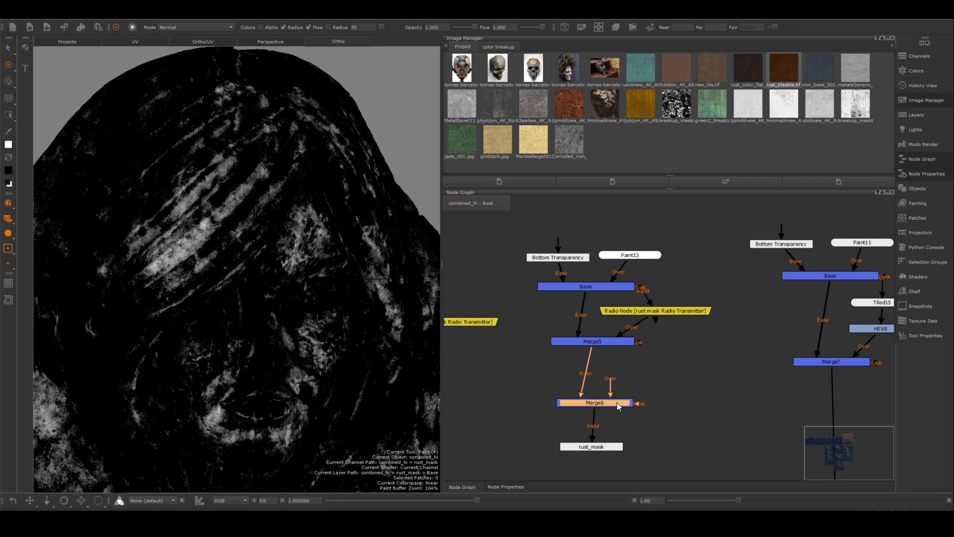
Step: Set the duplicated merge's blend mode to Screen and connect the rust mask radio node to its Over input
{"action": "double_click", "coordinate": [617, 404]}
{"action": "left_click", "coordinate": [528, 235]}
{"action": "mouse_move", "coordinate": [551, 271]}
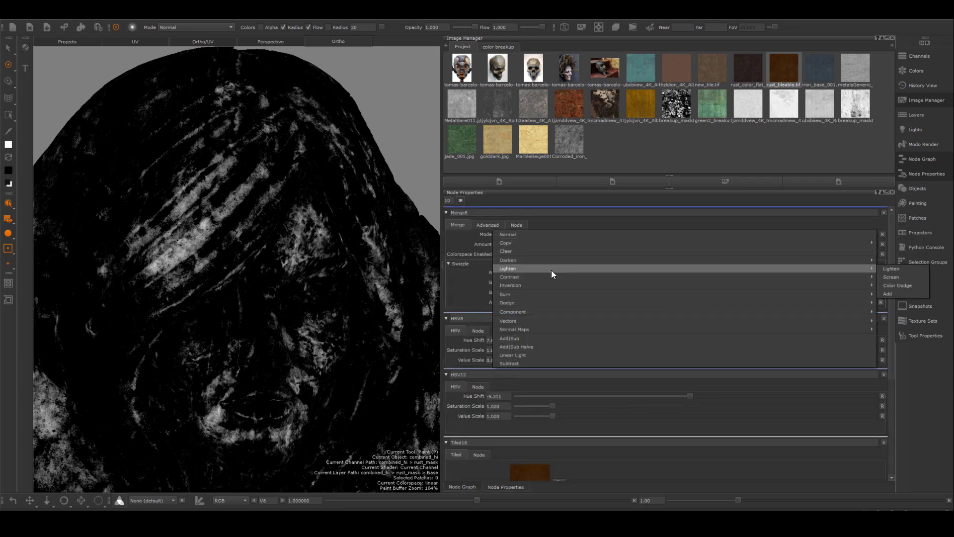
{"action": "left_click", "coordinate": [892, 276]}
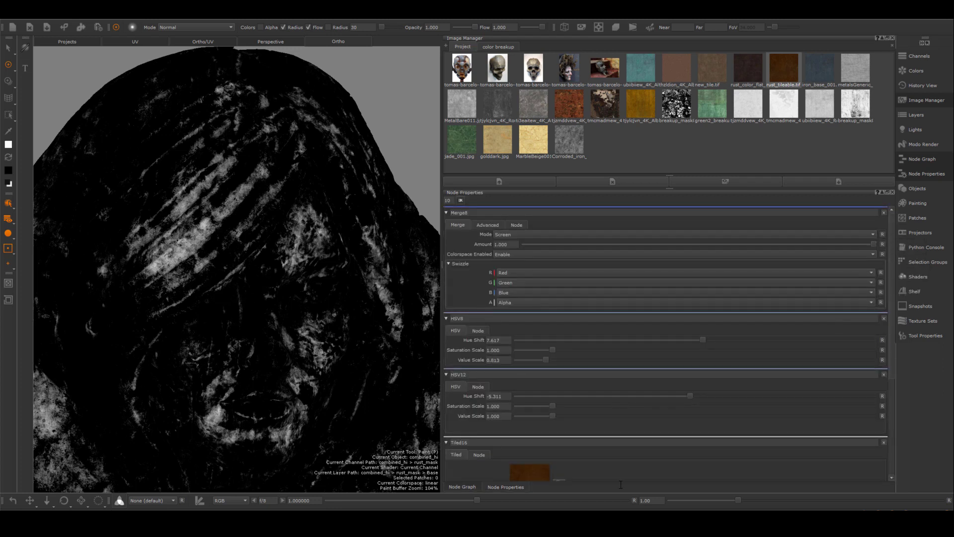
{"action": "left_click", "coordinate": [464, 486]}
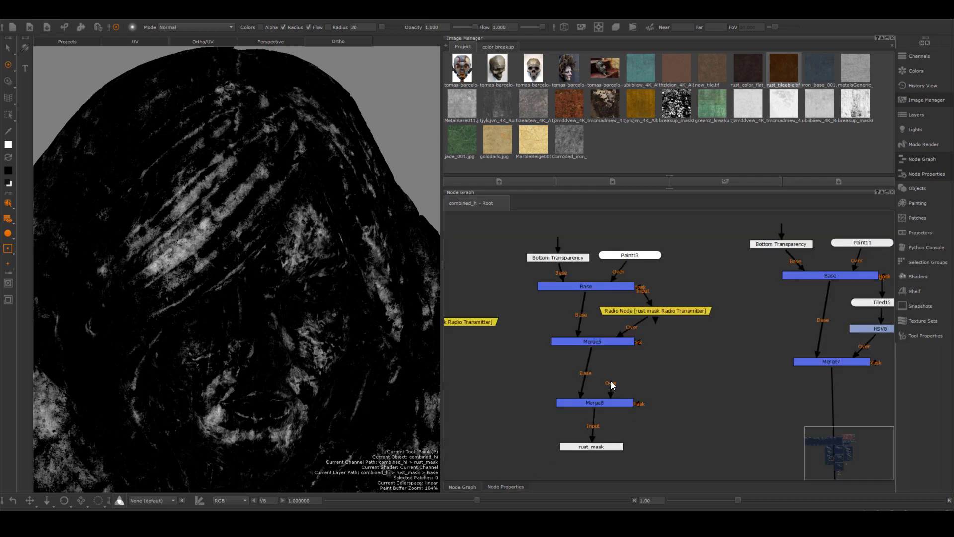
{"action": "left_click_drag", "start_coordinate": [612, 385], "coordinate": [690, 311]}
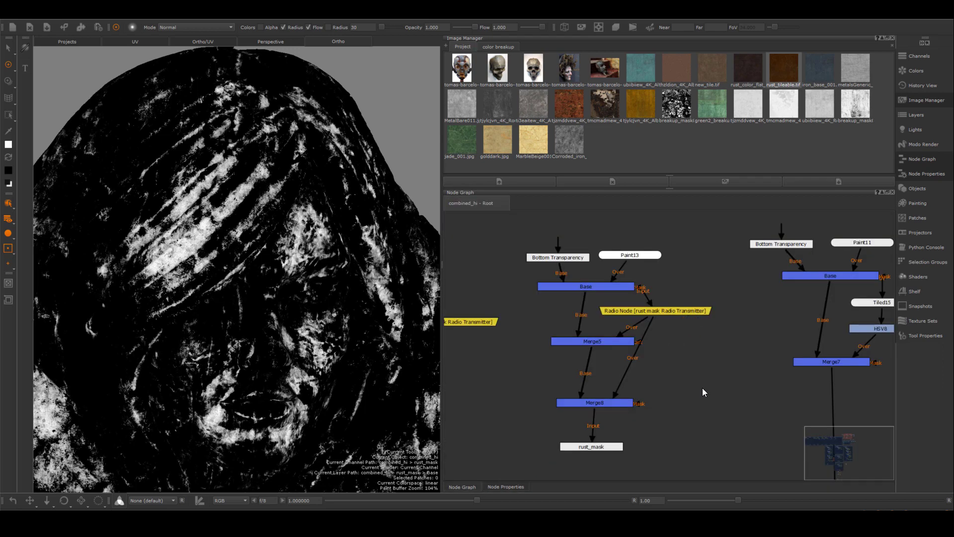
Step: Reduce the Screen merge's amount to about 0.552 while checking the rust mask across the statue
{"action": "left_click_drag", "start_coordinate": [873, 244], "coordinate": [700, 245]}
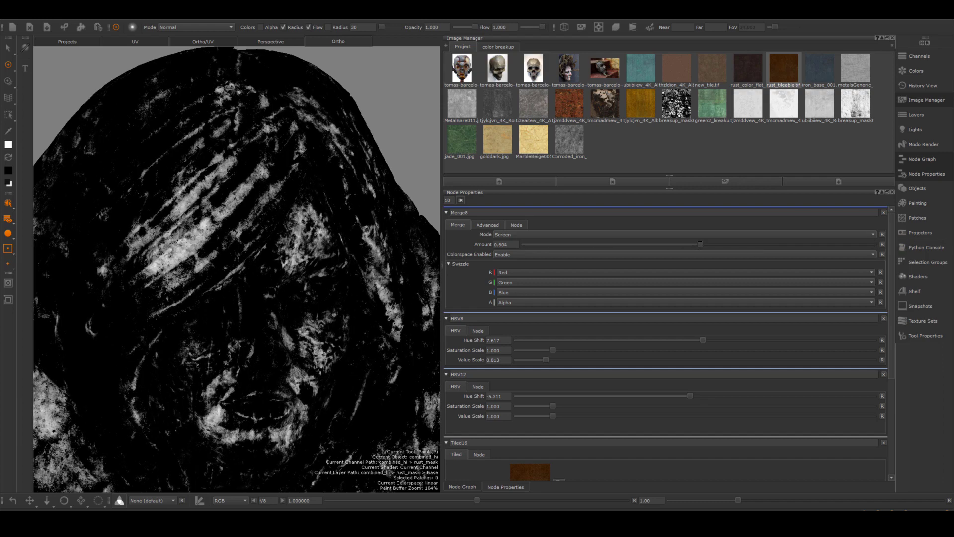
{"action": "right_click_drag", "start_coordinate": [358, 295], "coordinate": [309, 343], "text": "alt"}
{"action": "middle_click_drag", "start_coordinate": [309, 343], "coordinate": [316, 255], "text": "alt"}
{"action": "scroll", "coordinate": [238, 268], "scroll_direction": "up", "scroll_amount": 3}
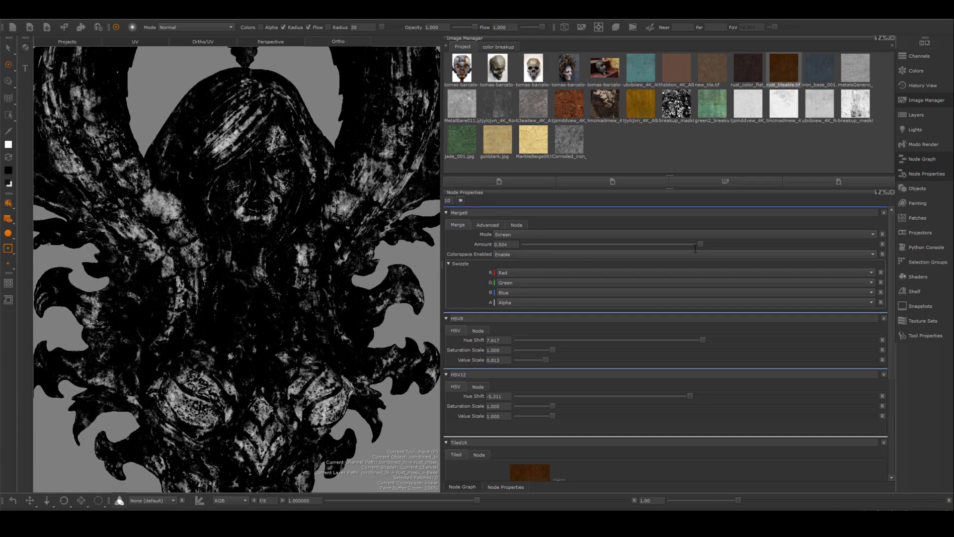
{"action": "left_click_drag", "start_coordinate": [701, 243], "coordinate": [723, 249]}
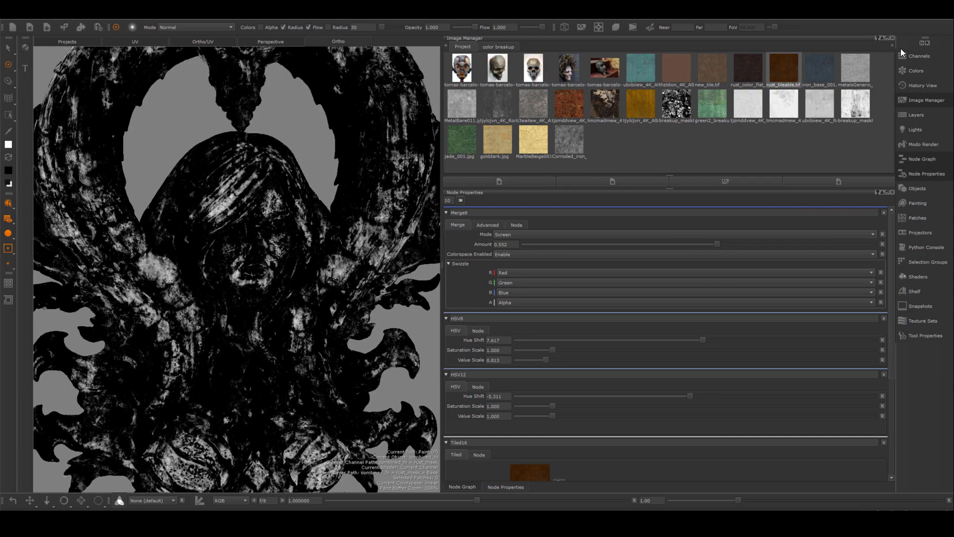
Step: Export the rust_mask channel from the channel list
{"action": "left_click", "coordinate": [920, 55]}
{"action": "right_click", "coordinate": [662, 110]}
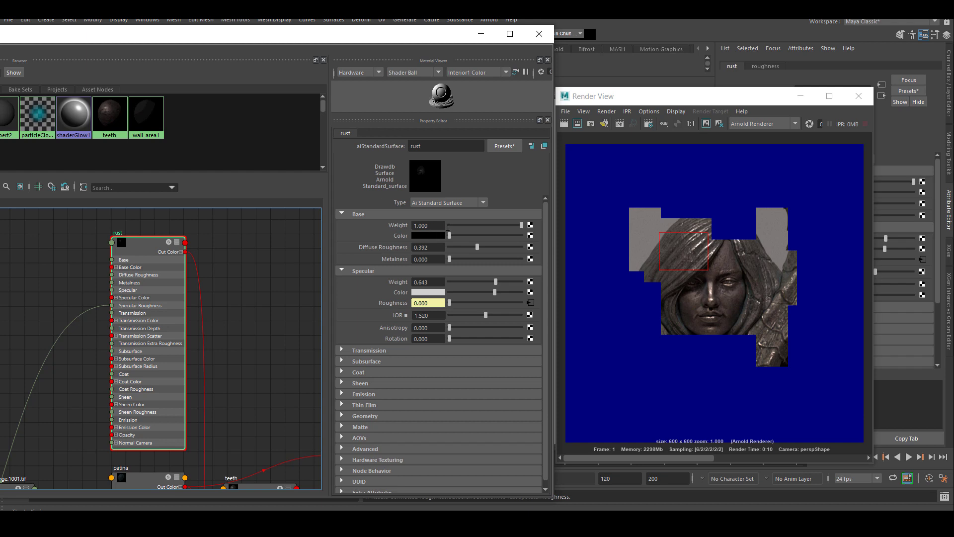
Step: Switch to Maya, map a File texture to the rust shader's base color, and set its filter type to Off
{"action": "left_click", "coordinate": [530, 246]}
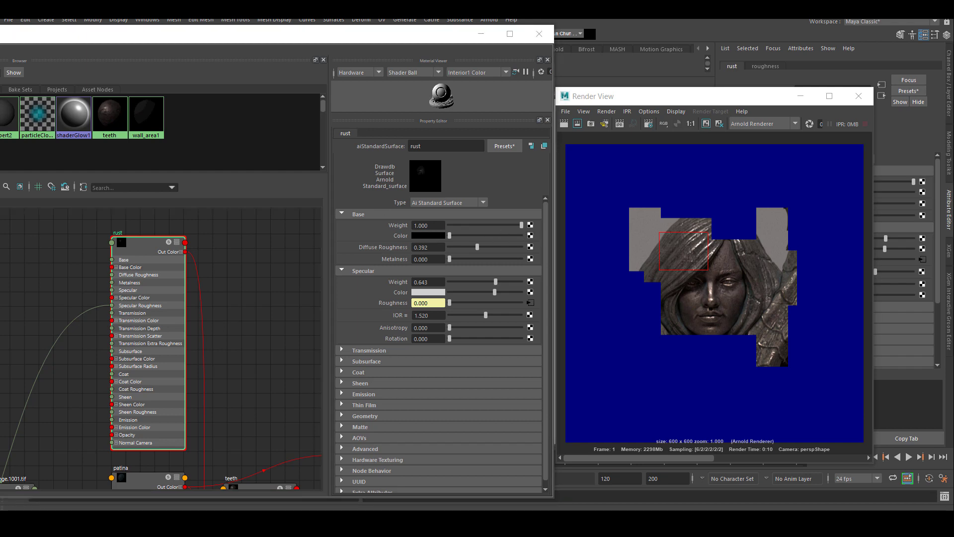
{"action": "left_click_drag", "start_coordinate": [270, 64], "coordinate": [366, 64]}
{"action": "left_click", "coordinate": [352, 148]}
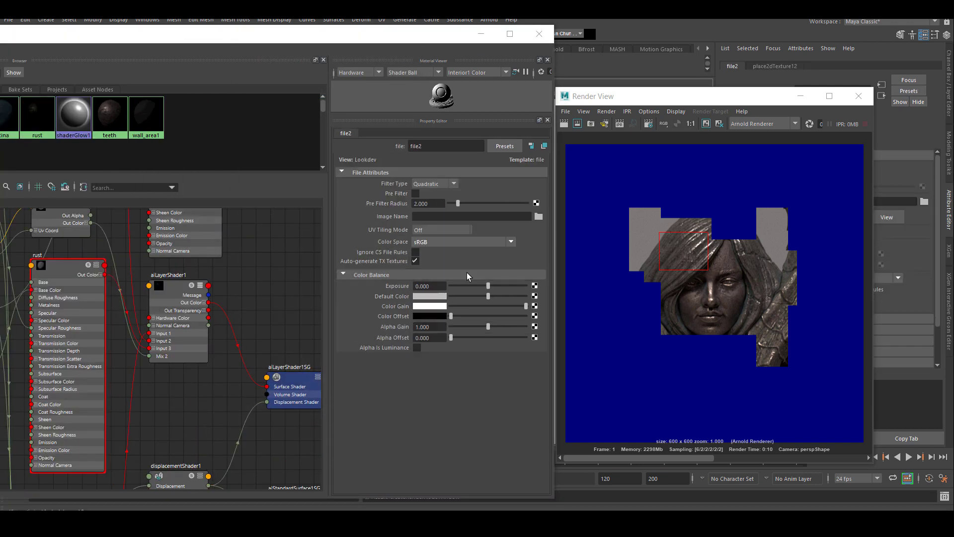
{"action": "left_click", "coordinate": [455, 184]}
{"action": "left_click", "coordinate": [440, 188]}
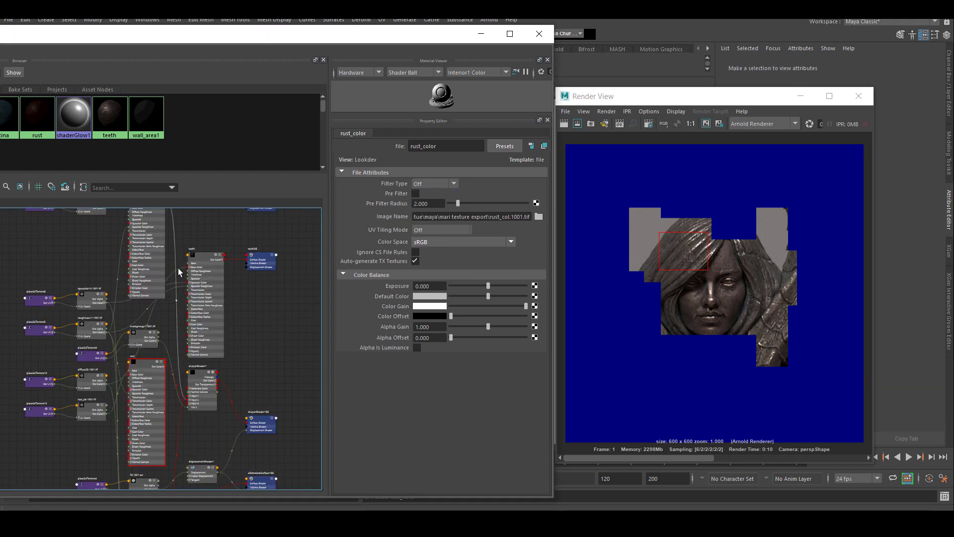
Step: Replace the image in the color_grunge file node feeding the patina shader's base color with the exported patina_col texture
{"action": "middle_click_drag", "start_coordinate": [200, 225], "coordinate": [223, 355], "text": "alt"}
{"action": "scroll", "coordinate": [220, 352], "scroll_direction": "up", "scroll_amount": 5}
{"action": "middle_click_drag", "start_coordinate": [126, 351], "coordinate": [224, 347], "text": "alt"}
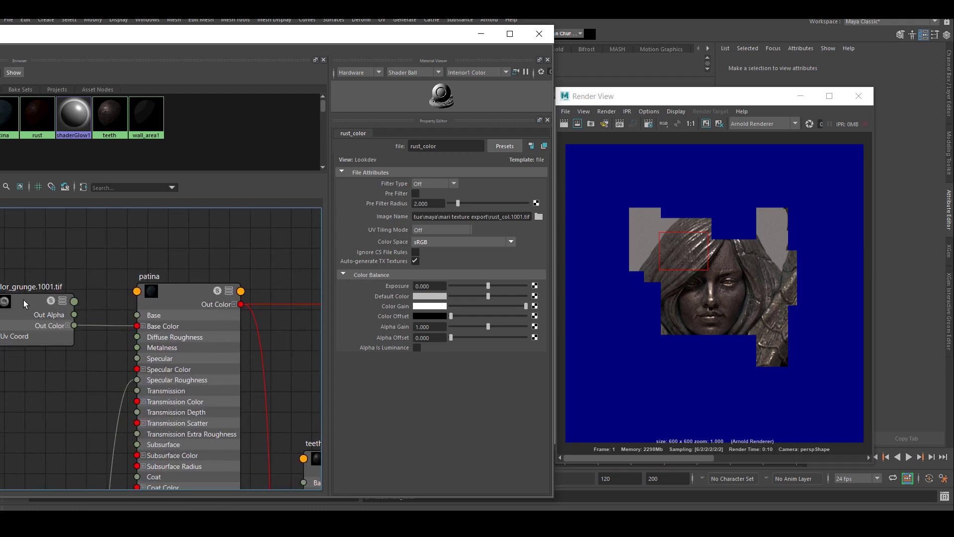
{"action": "left_click", "coordinate": [23, 299]}
{"action": "left_click", "coordinate": [537, 217]}
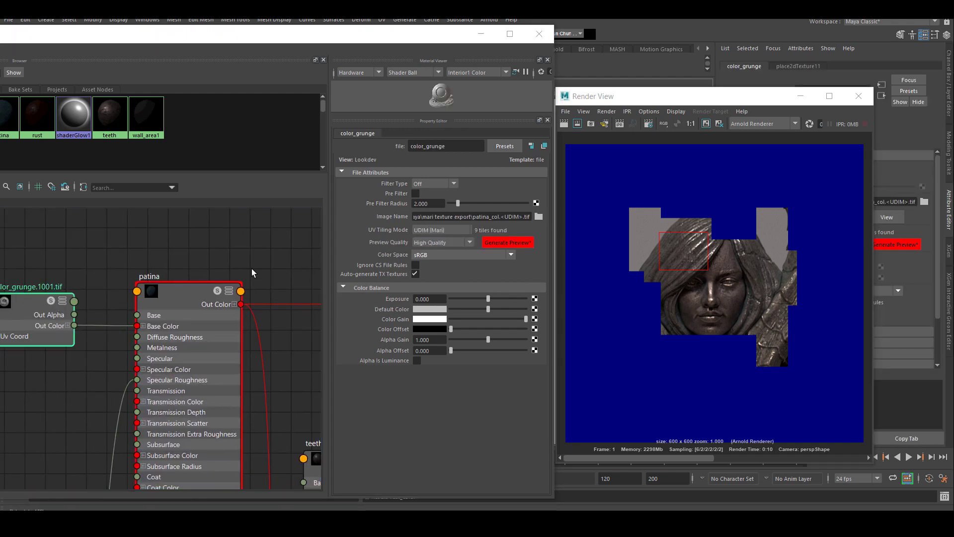
Step: Open the mask texture driving aiLayerShader1's Layer 2 mix and load the exported patina_mask image
{"action": "scroll", "coordinate": [291, 344], "scroll_direction": "down", "scroll_amount": 8}
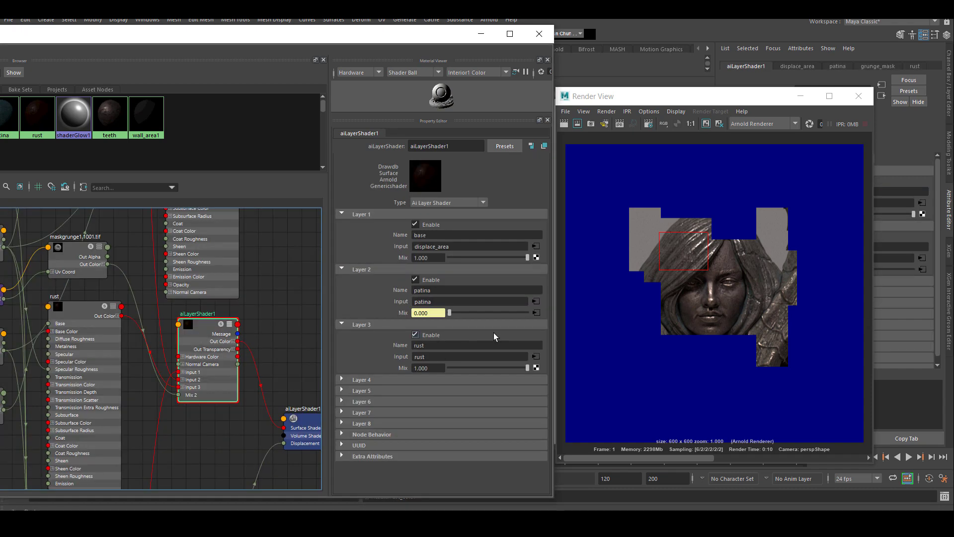
{"action": "left_click", "coordinate": [537, 312]}
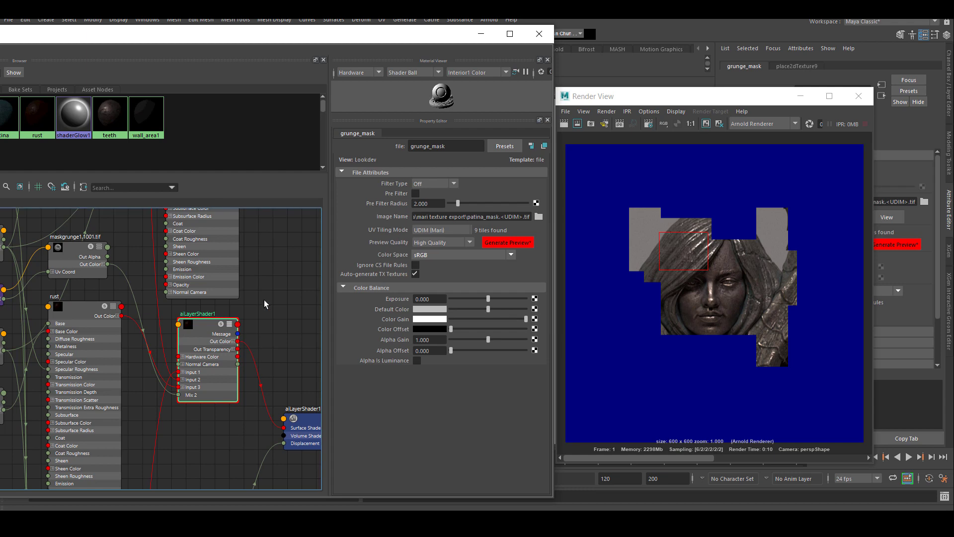
Step: Map a new File texture to aiLayerShader1's Layer 3 mix and set its filter type to Off
{"action": "left_click", "coordinate": [235, 321]}
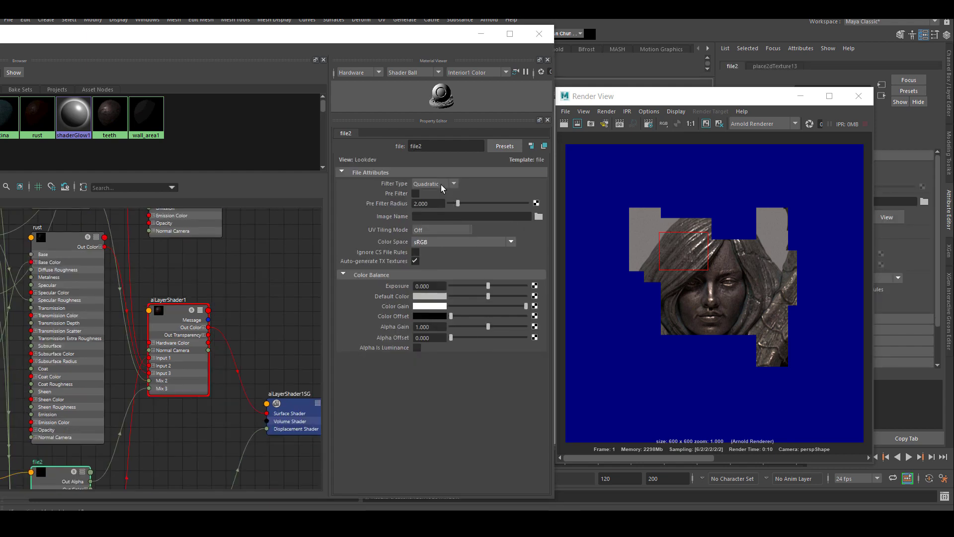
{"action": "left_click", "coordinate": [440, 192]}
{"action": "left_click", "coordinate": [437, 194]}
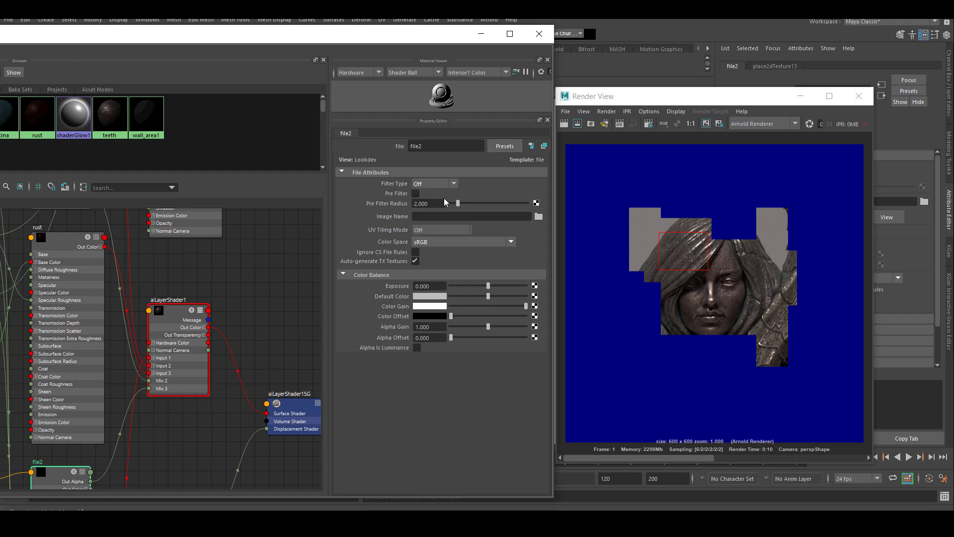
Step: Load rust_mask.1001.tif into the Layer 3 mask texture and set its UV tiling mode to UDIM (Mari)
{"action": "left_click", "coordinate": [536, 217]}
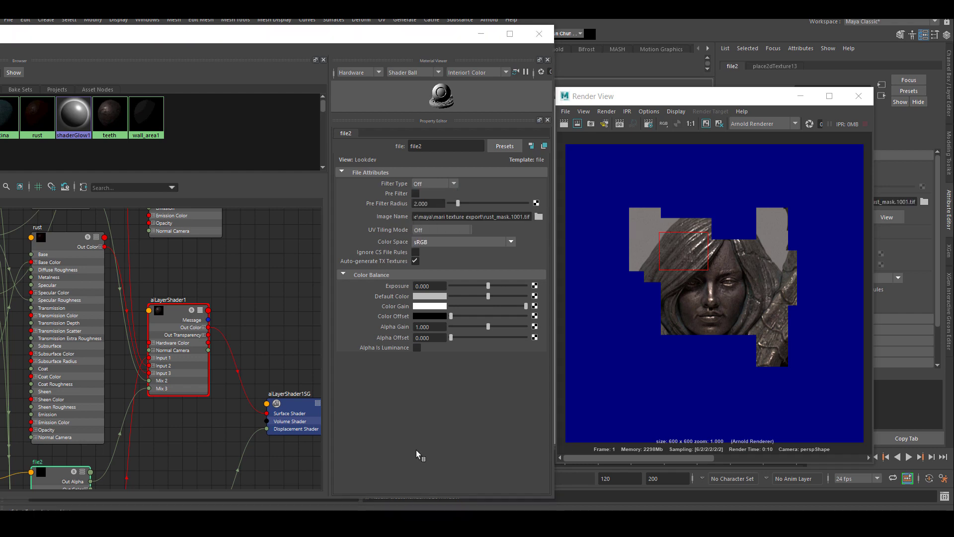
{"action": "left_click", "coordinate": [437, 231]}
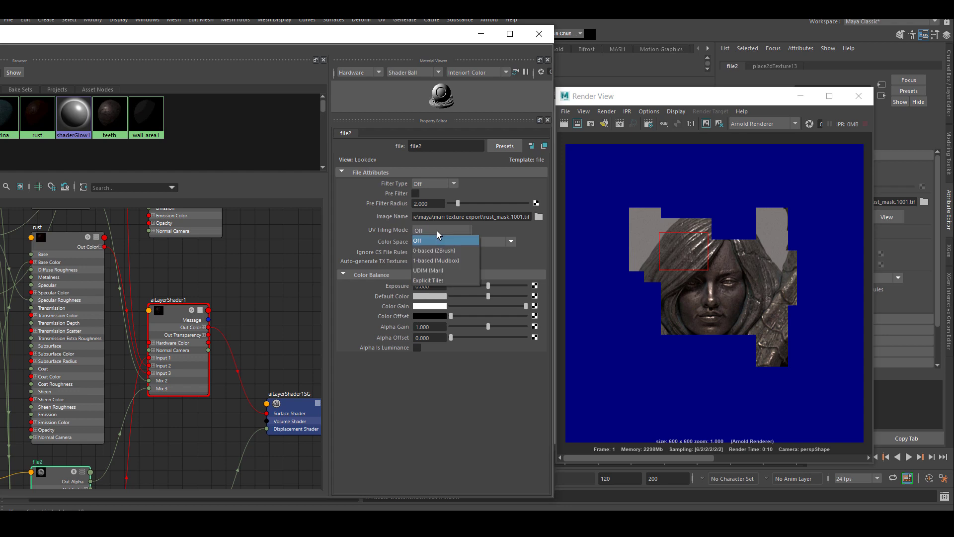
{"action": "left_click", "coordinate": [430, 269]}
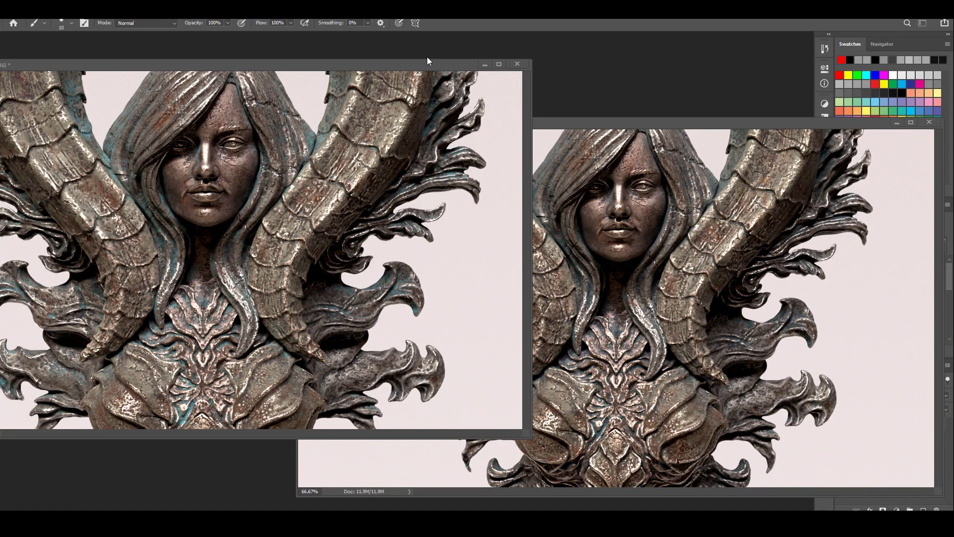
Step: Switch to Photoshop and move the front render window aside to compare the two statue renders
{"action": "left_click_drag", "start_coordinate": [439, 67], "coordinate": [364, 77]}
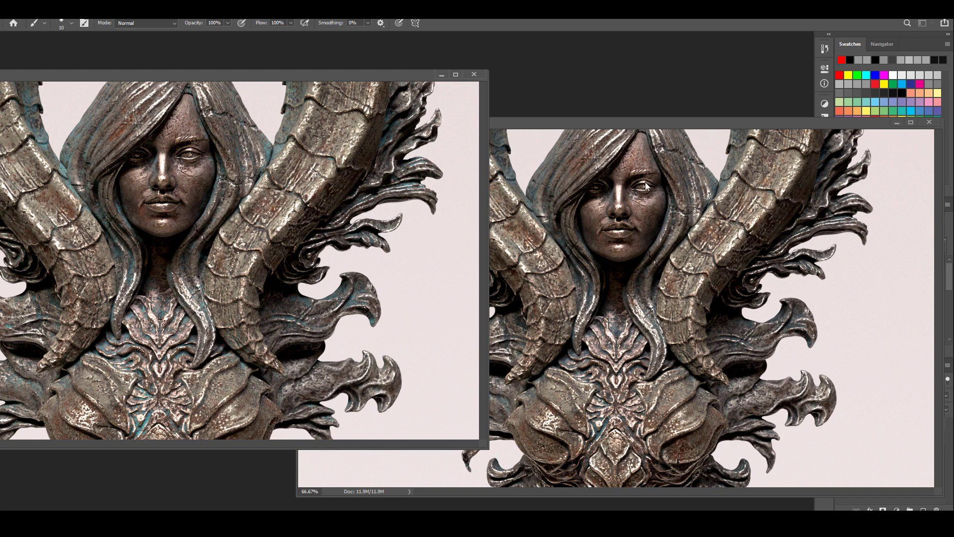